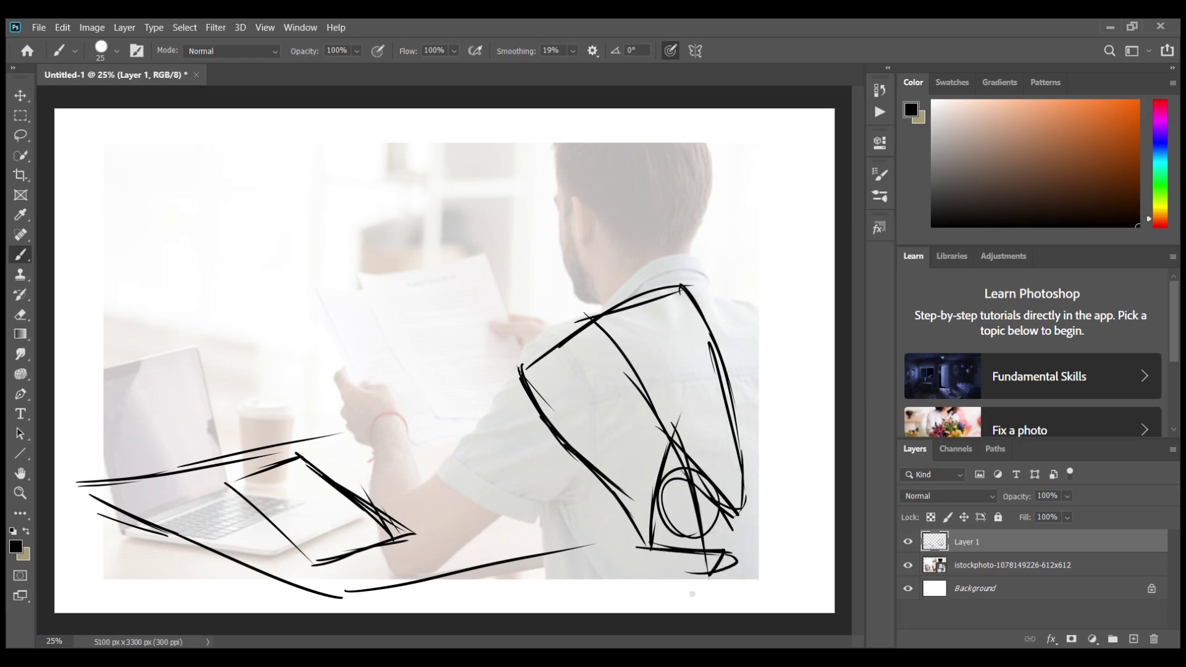
Step: Sketch the bowl-shaped hips below the torso with a vertical centre line through them
drag(772, 555, 711, 612)
drag(703, 552, 704, 601)
drag(625, 546, 704, 608)
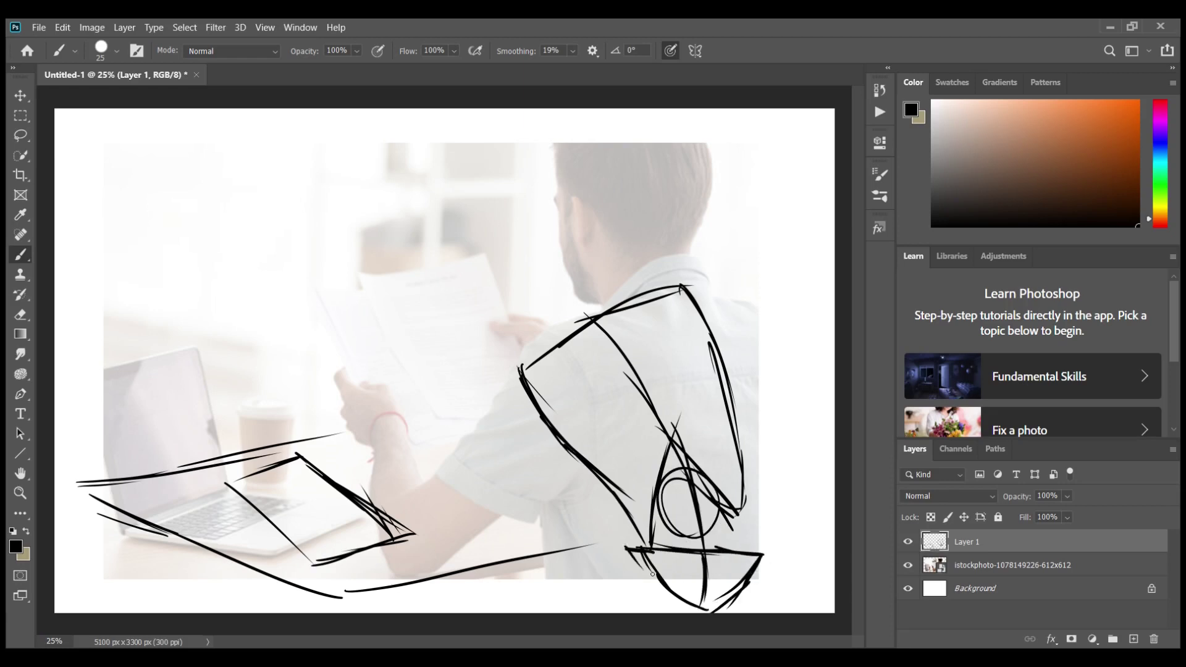
drag(775, 557, 711, 612)
Step: Sketch the shoulder joints, the front line of the upper arm and the inner side and top planes of the torso
drag(522, 356, 574, 427)
drag(521, 371, 511, 504)
drag(683, 284, 740, 339)
drag(557, 367, 649, 522)
drag(563, 370, 683, 293)
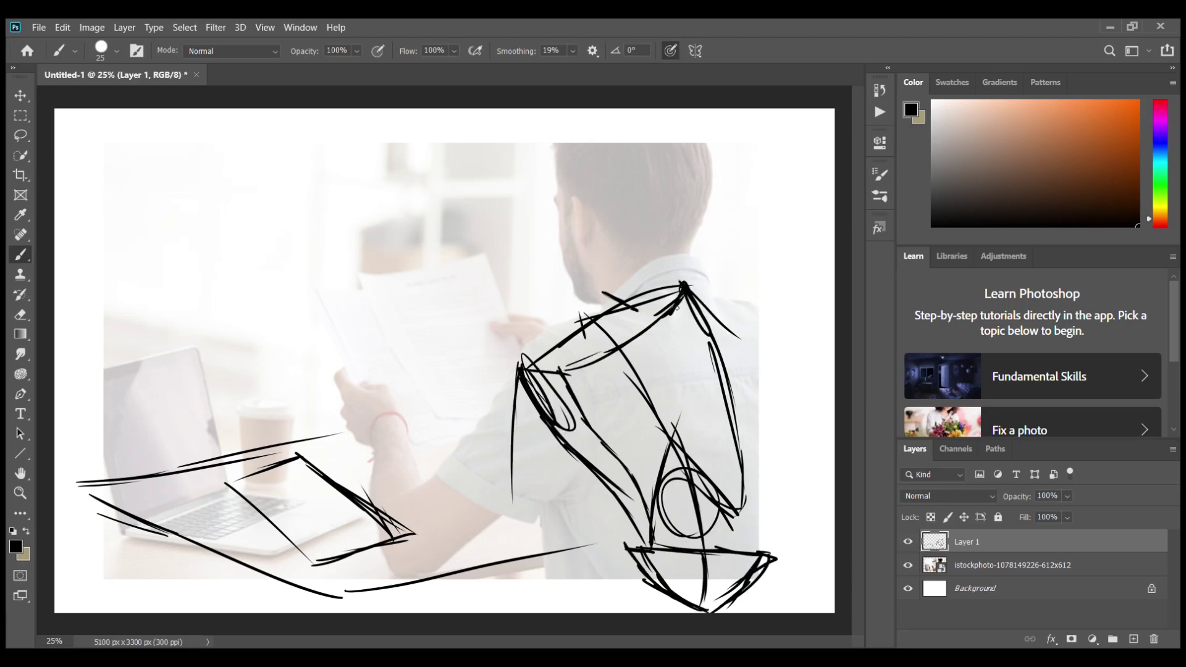
Step: Sketch a short neck on the shoulders and a large round head above it
drag(580, 337, 645, 316)
drag(513, 241, 621, 318)
drag(618, 204, 522, 185)
Step: Sketch the bent arm with its upper arm and forearm resting on the table, and erase the excess forearm strokes
drag(519, 370, 500, 544)
drag(457, 532, 502, 543)
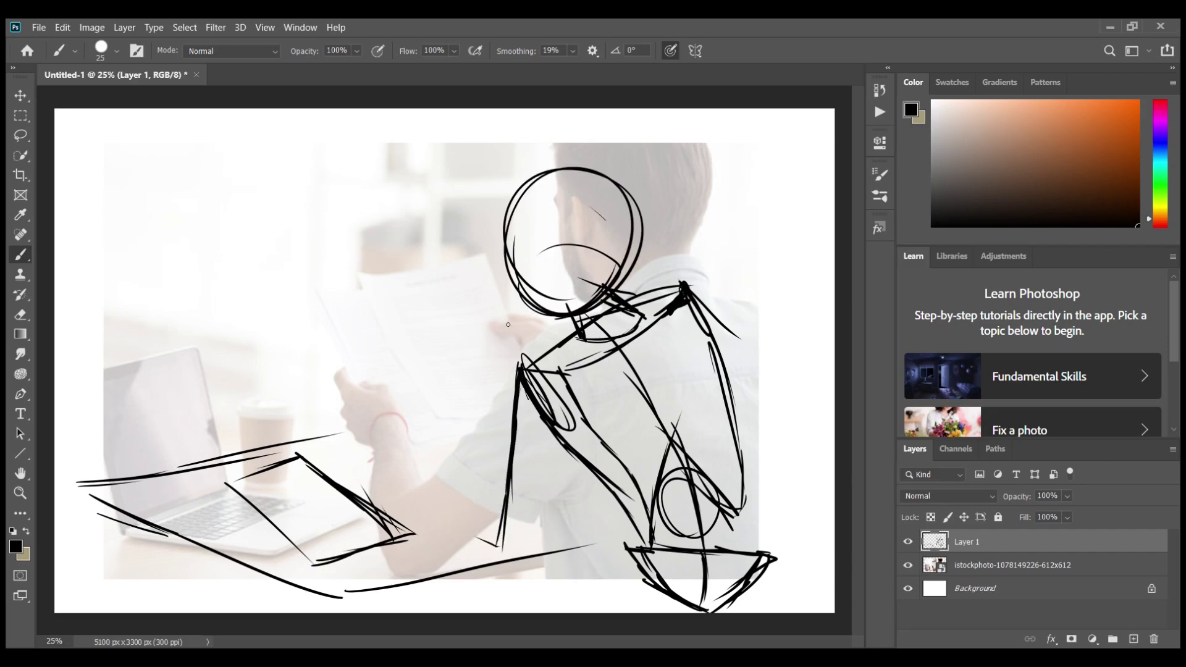
drag(370, 463, 500, 543)
drag(556, 433, 516, 565)
drag(371, 473, 516, 571)
drag(432, 507, 488, 532)
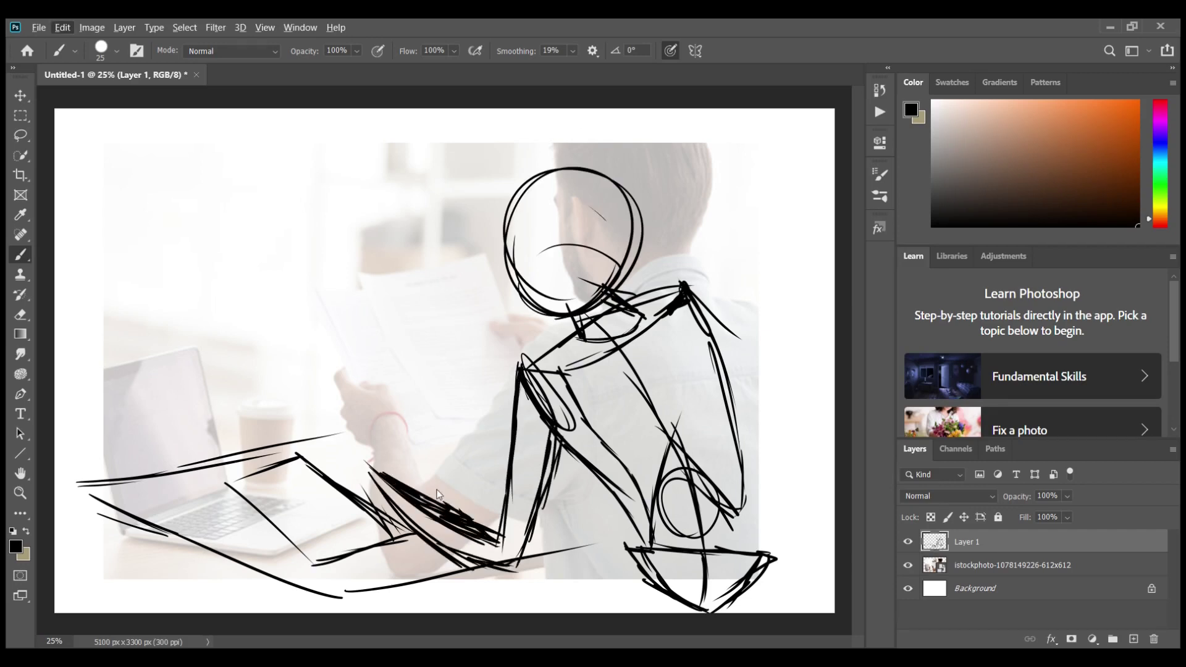
key(e)
mouse_move(395, 482)
mouse_down()
mouse_move(481, 531)
mouse_move(445, 515)
mouse_up()
key(b)
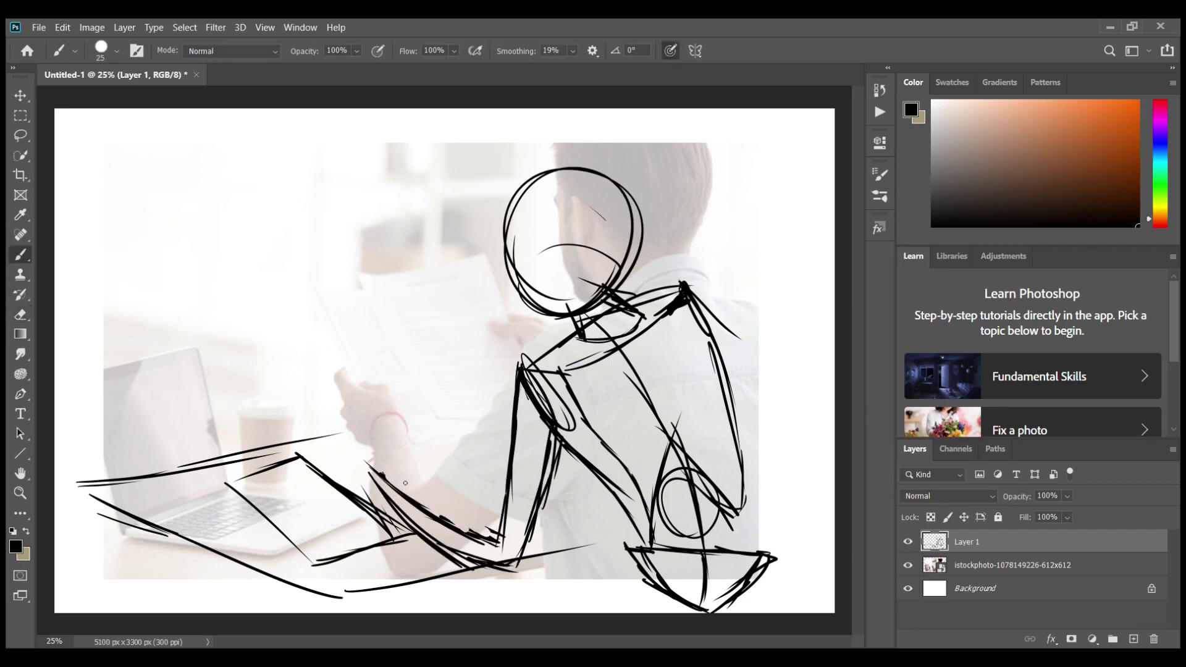
Step: Draw the vertical face guide line, brow and protruding jaw on the head, undoing the unwanted last strokes
drag(528, 174, 537, 330)
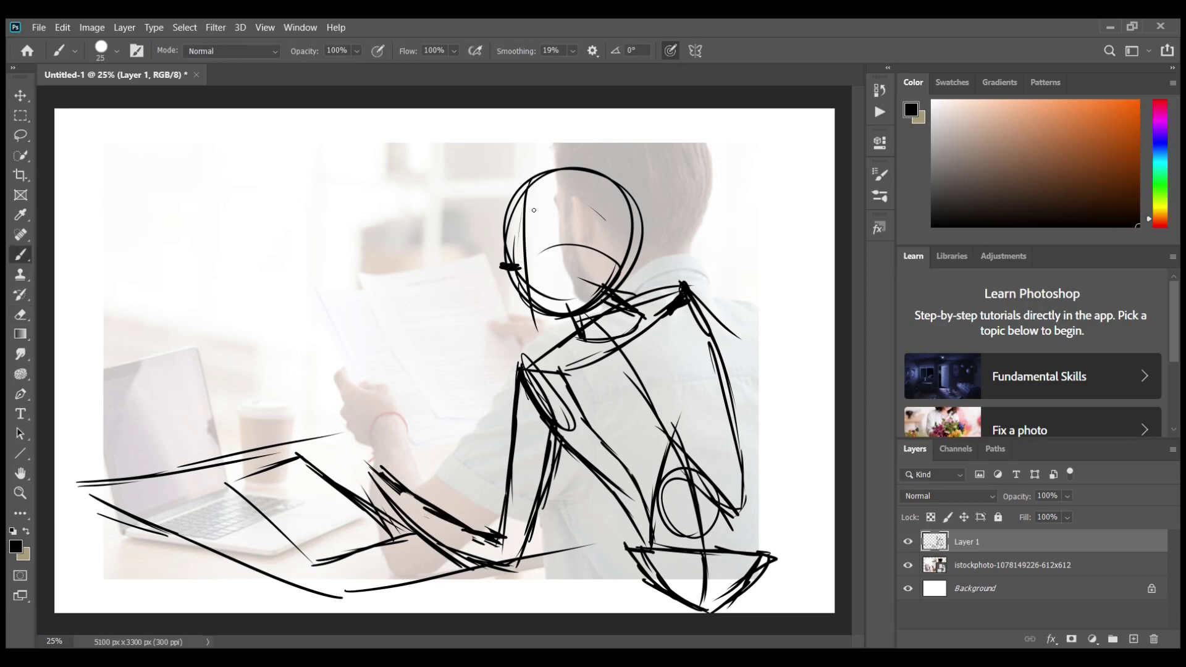
drag(516, 216, 505, 263)
mouse_move(519, 187)
mouse_down()
mouse_move(499, 271)
mouse_move(550, 322)
mouse_up()
mouse_move(510, 220)
mouse_down()
mouse_move(581, 172)
mouse_move(642, 228)
mouse_up()
drag(618, 176, 645, 278)
mouse_move(614, 275)
mouse_down()
mouse_move(550, 312)
mouse_move(572, 312)
mouse_up()
key(ctrl+z)
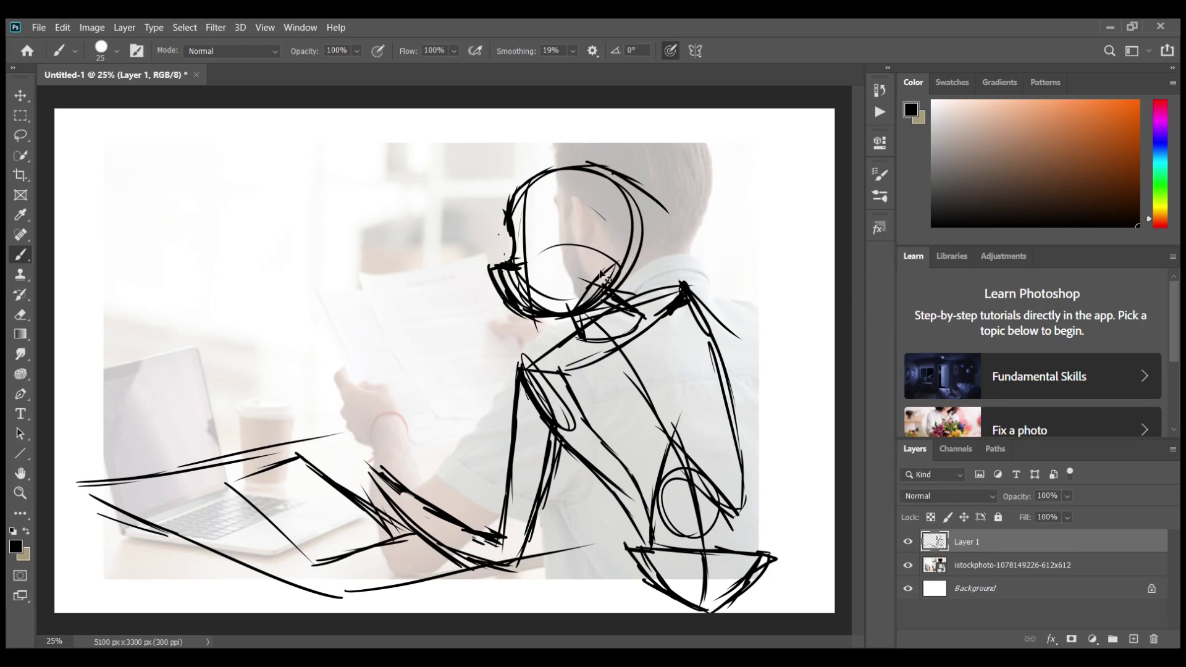
key(ctrl+z)
Step: Redraw a bolder head outline, add an eye and clear the outer construction lines
drag(615, 174, 635, 271)
drag(513, 210, 630, 179)
key(ctrl+z)
key(ctrl+z)
mouse_move(535, 262)
mouse_down()
mouse_move(538, 238)
mouse_move(568, 246)
mouse_up()
key(ctrl+z)
key(ctrl+z)
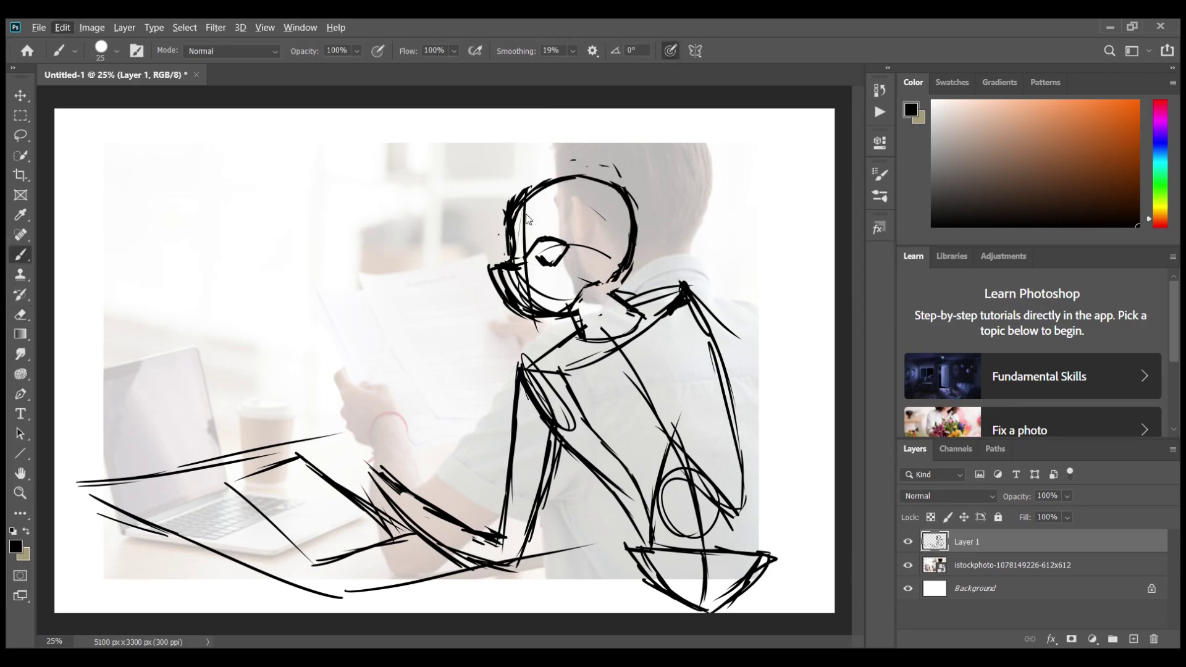
key(e)
Step: Lasso the head, hide the reference photo layer and return to Layer 1
key(l)
drag(617, 164, 612, 166)
click(1013, 564)
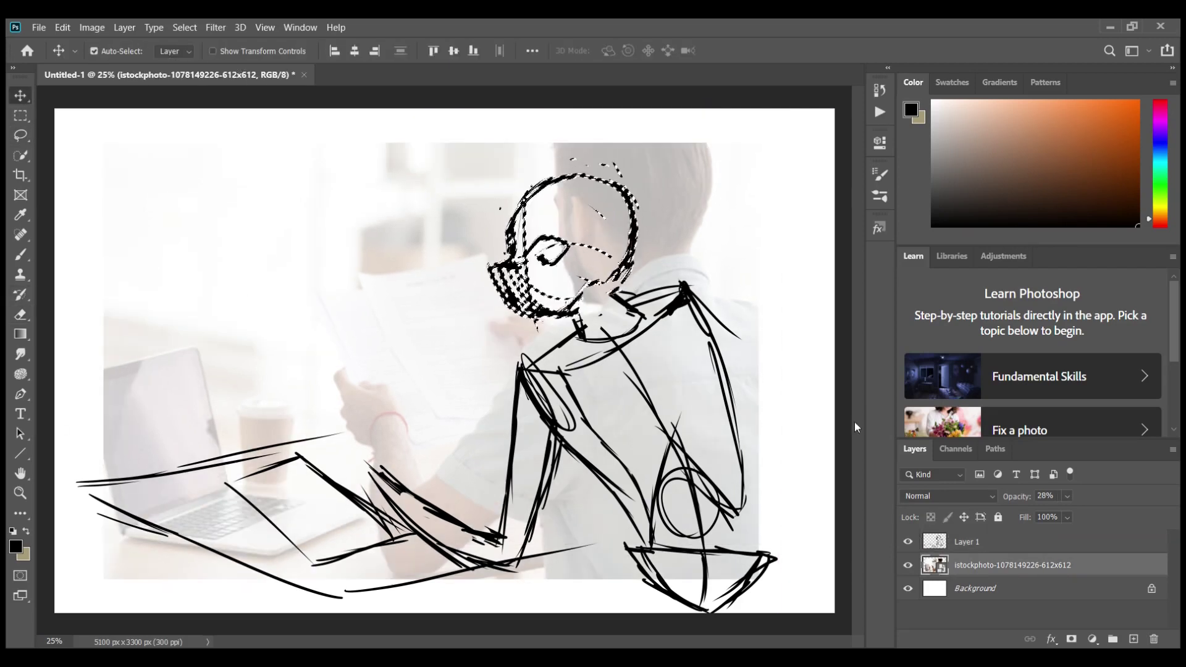
click(908, 565)
click(988, 542)
key(v)
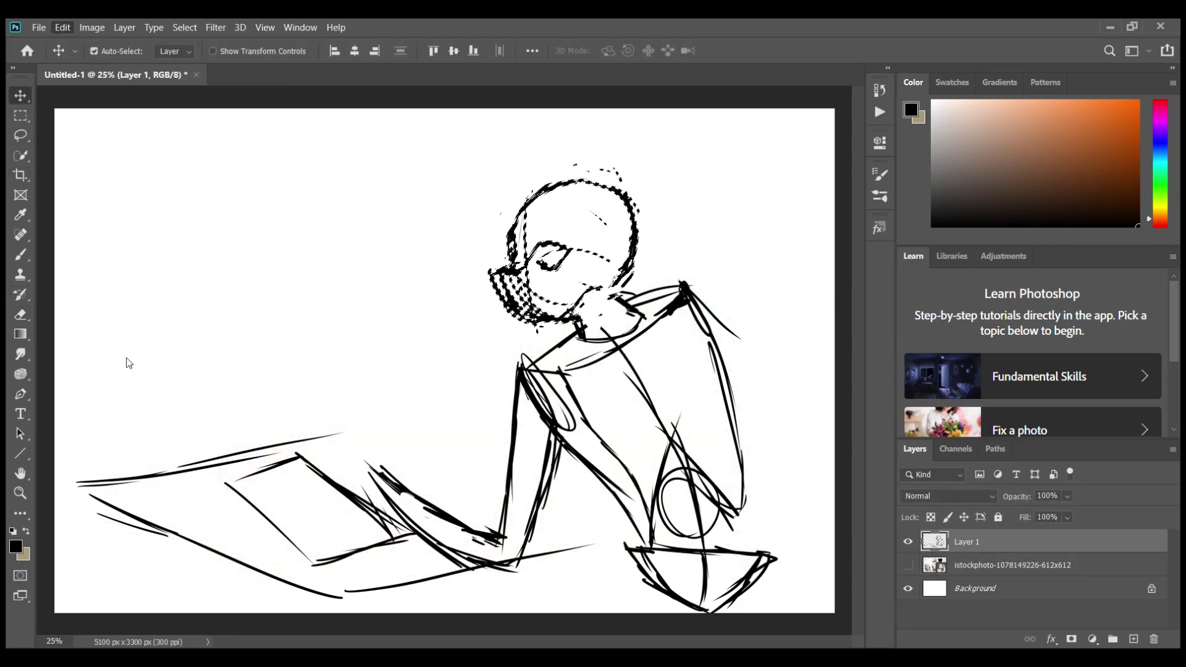
Step: Transform the selected head so that it sits slightly lower on the neck
key(ctrl+t)
mouse_move(637, 175)
mouse_down()
mouse_move(649, 142)
mouse_move(643, 167)
mouse_up()
key(Return)
Step: Lasso the torso and shoulders and transform them into a narrower shape
key(l)
drag(676, 229, 654, 278)
key(v)
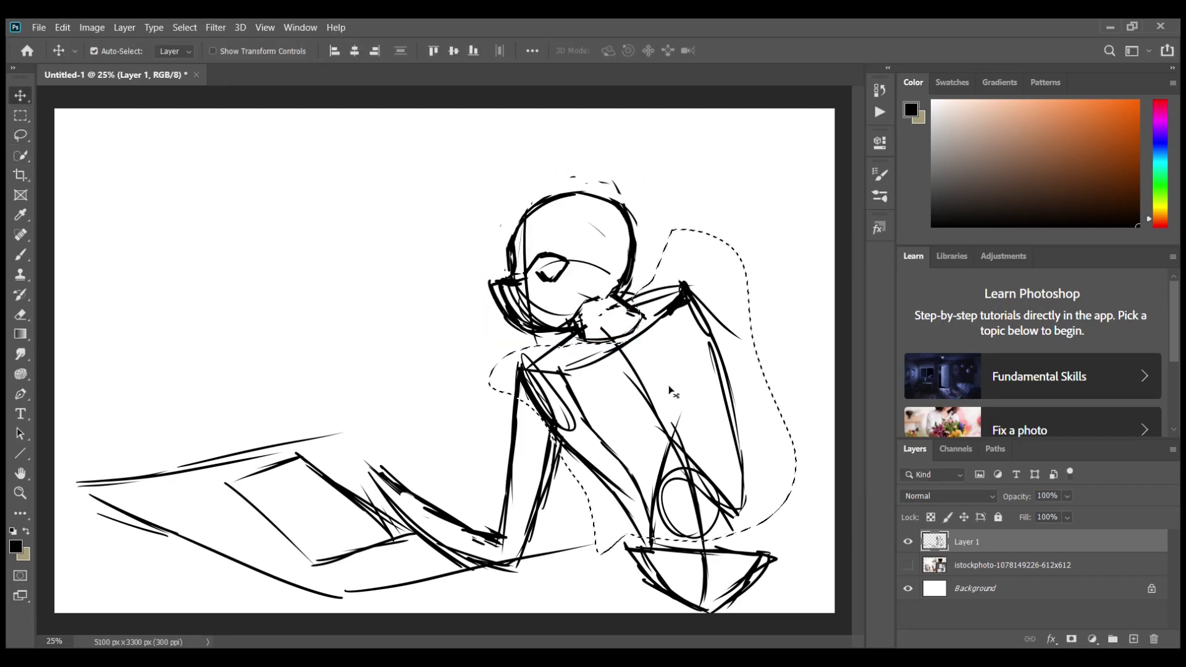
key(ctrl+t)
drag(794, 233, 759, 409)
key(Return)
key(b)
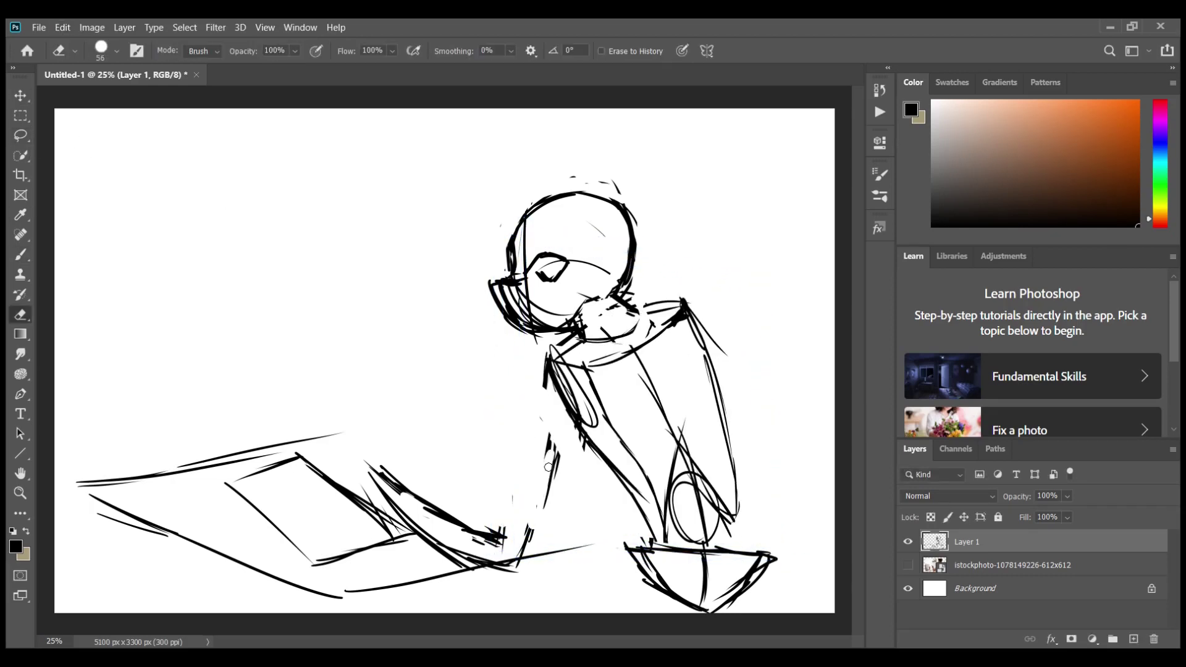
Step: Erase the old arm and redraw the upper arm from the narrowed shoulder with a raised forearm
key(e)
drag(395, 484, 506, 553)
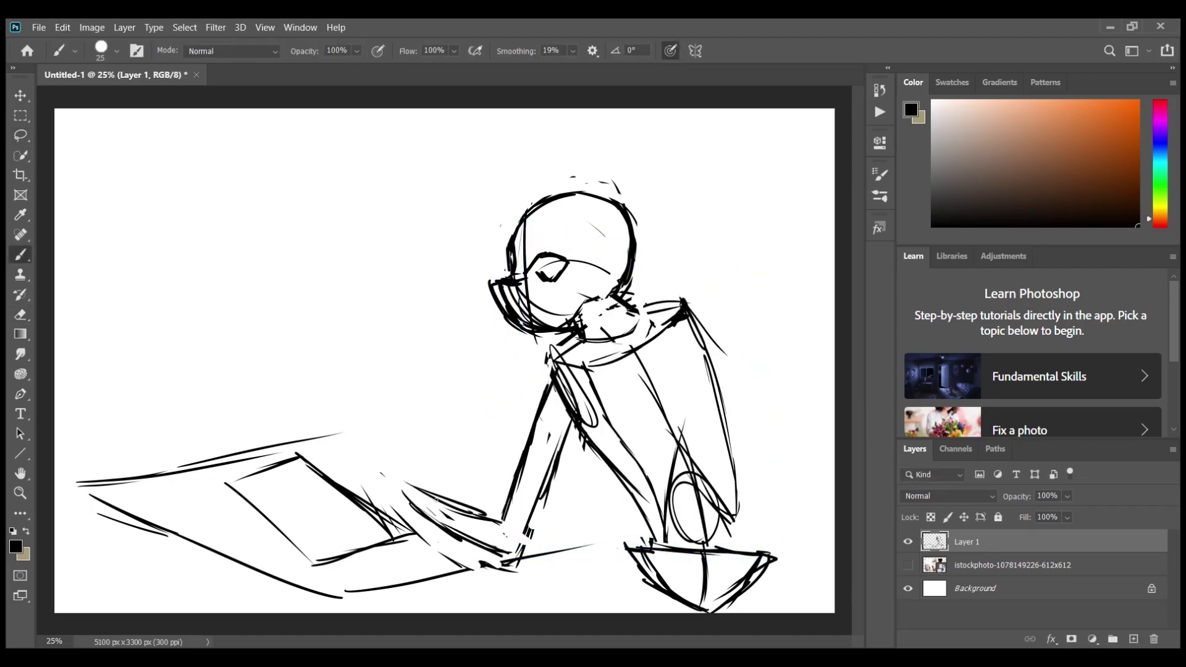
mouse_move(468, 490)
mouse_down()
mouse_move(565, 393)
mouse_move(553, 531)
mouse_up()
key(b)
drag(481, 464, 540, 507)
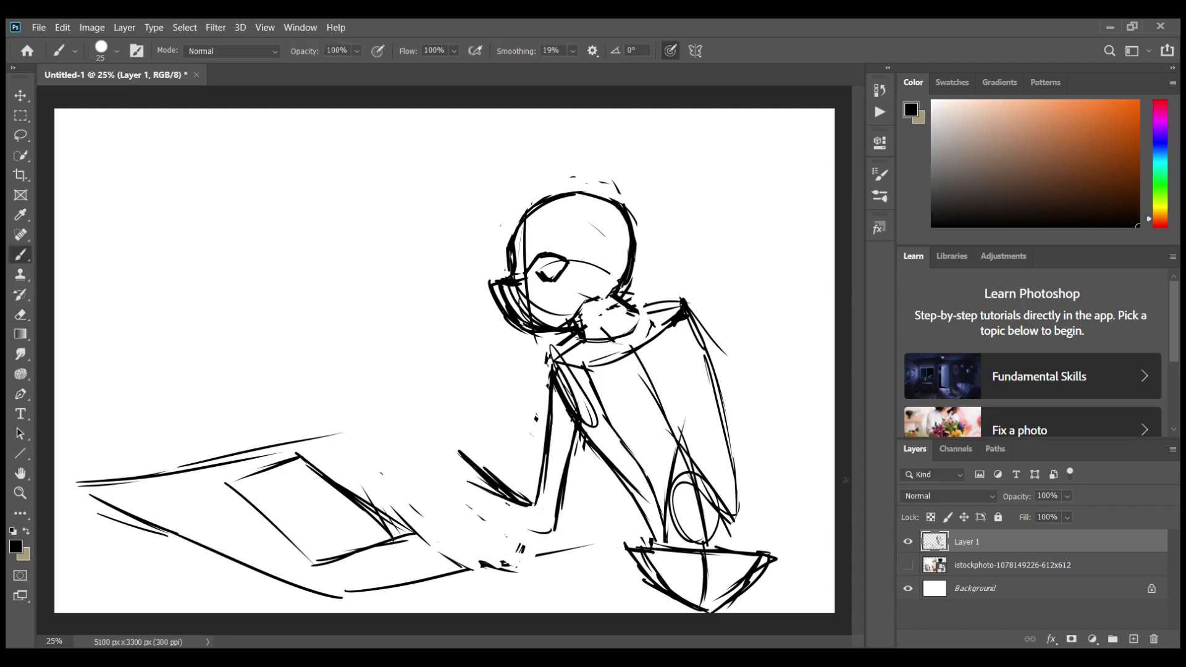
Step: Draw the raised forearm's outlines, the hand at its end and the near edge of the held paper
drag(427, 442, 531, 504)
drag(460, 451, 550, 532)
drag(417, 402, 447, 430)
drag(383, 302, 418, 397)
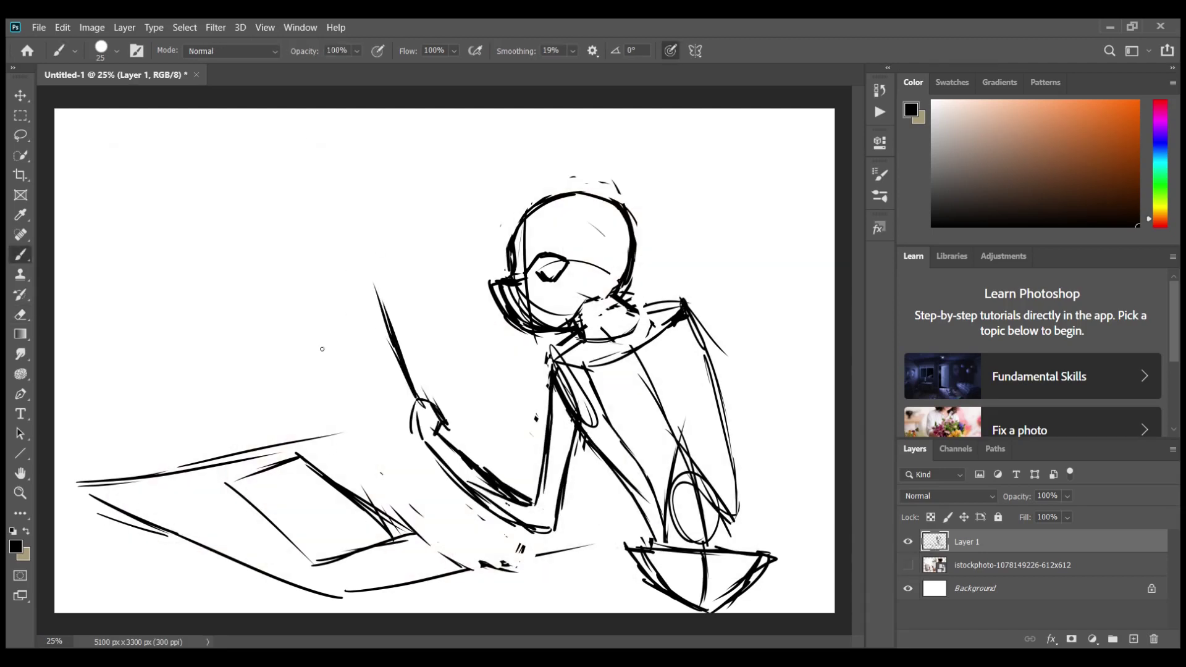
Step: Erase the slanted sheet on the table and draw a smaller flat box in its place
key(e)
drag(290, 460, 401, 538)
key(b)
mouse_move(299, 491)
mouse_down()
mouse_move(411, 494)
mouse_move(330, 538)
mouse_up()
drag(330, 533, 420, 528)
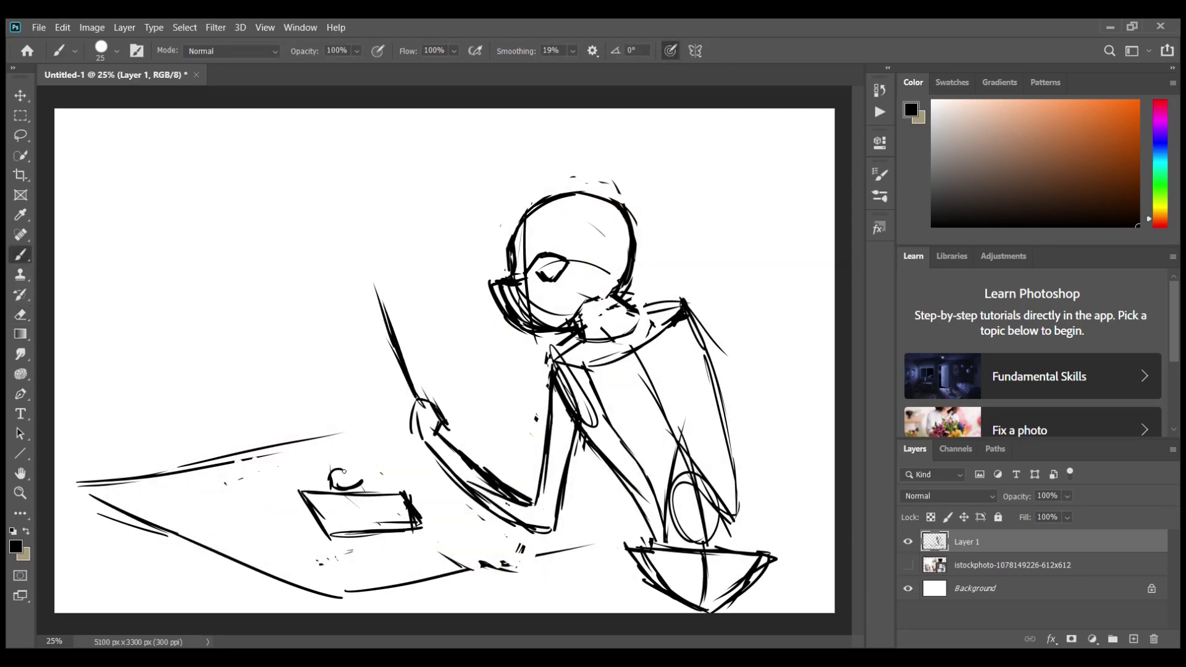
Step: Draw a candle in a handled holder behind the box, with a flame and curved glow rings around it
drag(328, 415, 323, 388)
drag(336, 344, 307, 378)
drag(325, 307, 289, 400)
drag(365, 336, 369, 394)
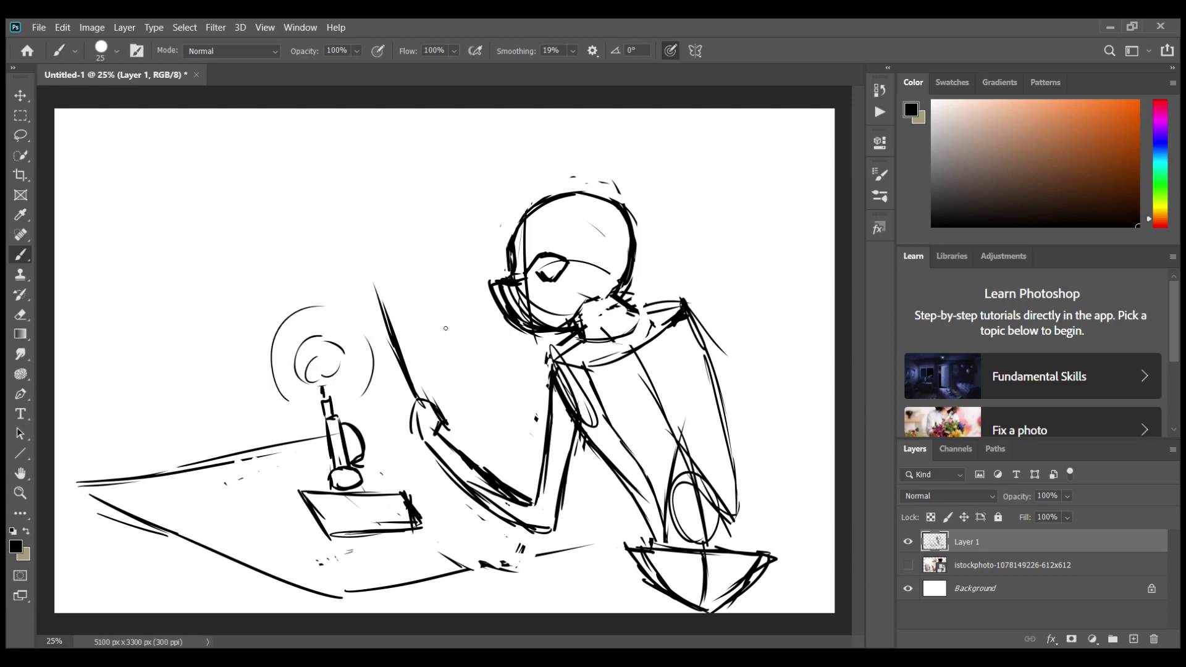
Step: Complete the held paper with its upper and far edges, and add the second elbow behind the torso
mouse_move(385, 304)
mouse_down()
mouse_move(467, 284)
mouse_move(381, 303)
mouse_up()
key(ctrl+z)
drag(508, 316, 548, 426)
drag(572, 433, 588, 450)
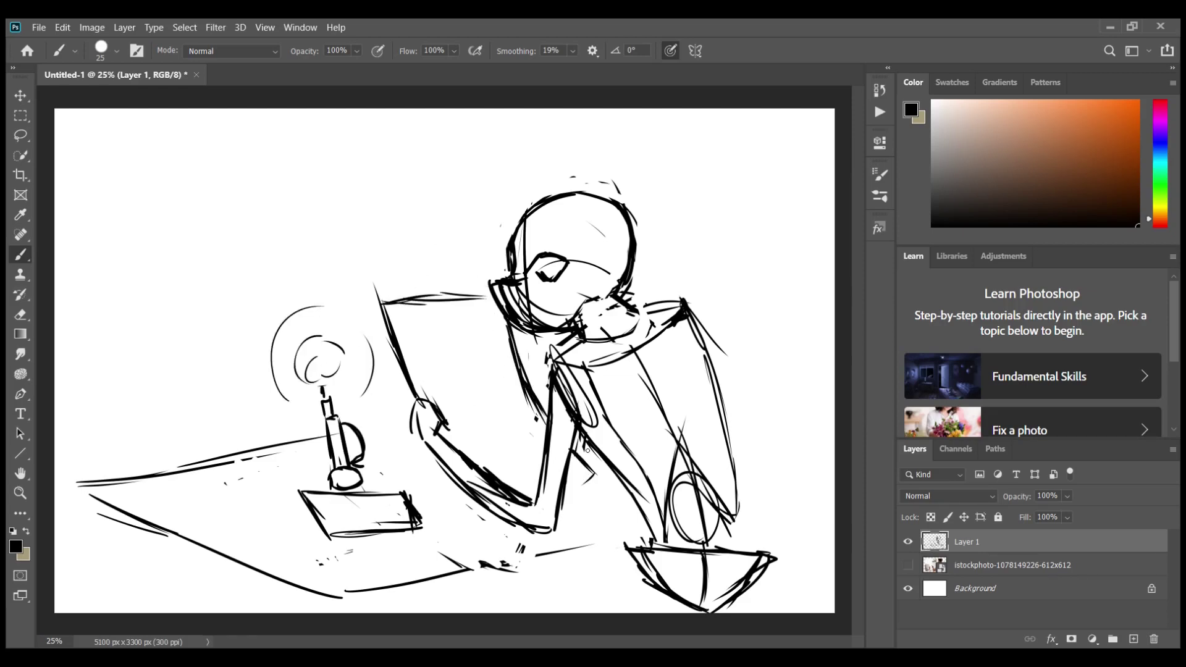
Step: Redraw the near hand lower on the paper's edge and add the far hand gripping the opposite edge
key(e)
key(b)
mouse_move(433, 420)
mouse_down()
mouse_move(460, 475)
mouse_move(439, 435)
mouse_up()
drag(442, 432, 466, 457)
mouse_move(522, 340)
mouse_down()
mouse_move(511, 371)
mouse_move(548, 387)
mouse_move(530, 367)
mouse_up()
key(ctrl+z)
key(ctrl+shift+z)
key(ctrl+z)
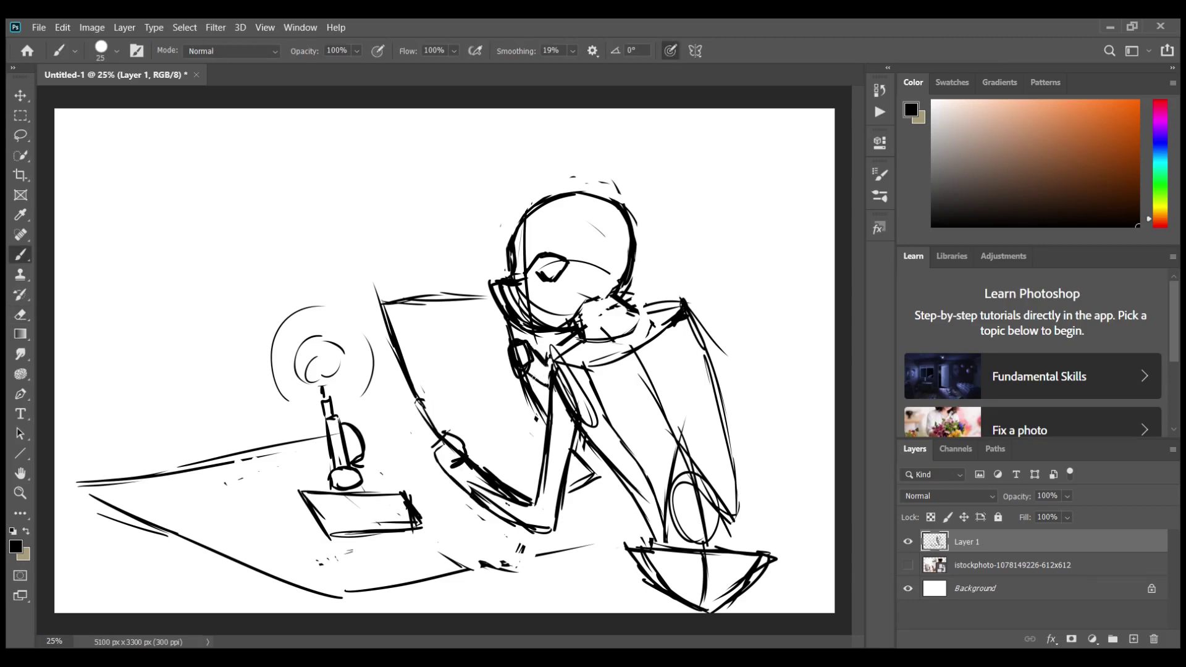
Step: Draw a rectangular composition frame around the figure and candle
drag(137, 573, 834, 554)
drag(243, 156, 249, 570)
drag(229, 137, 783, 143)
drag(793, 123, 804, 553)
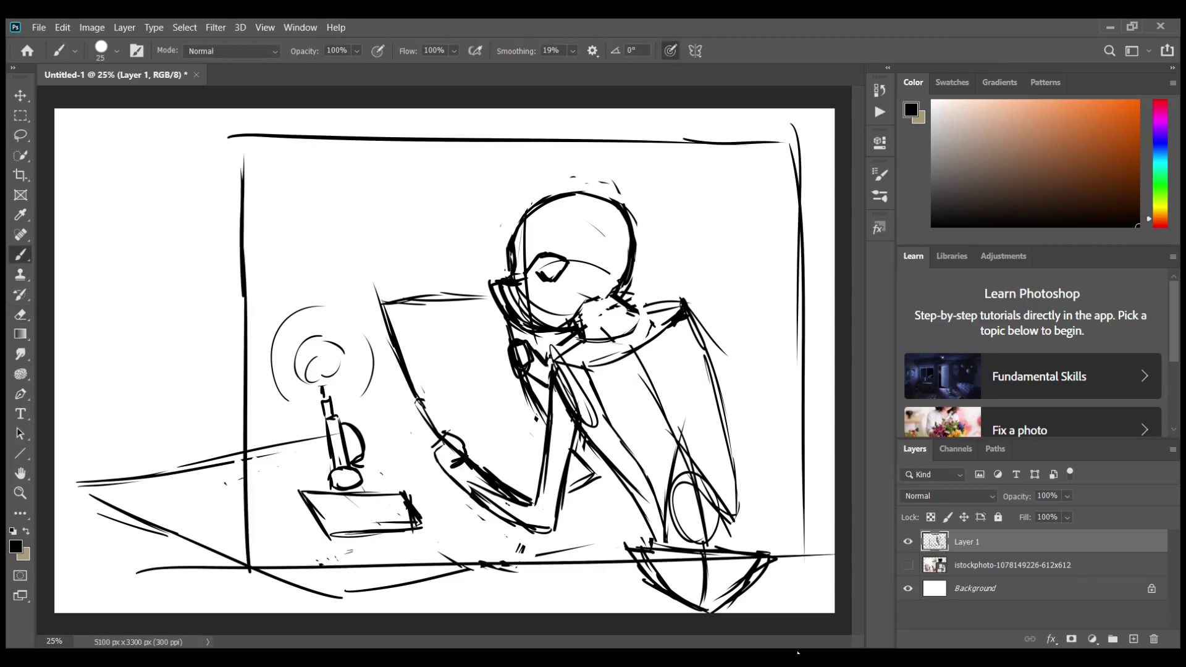
drag(629, 213, 608, 135)
drag(573, 191, 568, 148)
key(ctrl+z)
key(ctrl+z)
key(ctrl+z)
Step: Draw two tall pointed ears on the head and strengthen the outlines of the shoulder, back and front of the torso
drag(512, 232, 572, 143)
drag(587, 148, 585, 185)
drag(581, 186, 656, 153)
drag(656, 153, 645, 222)
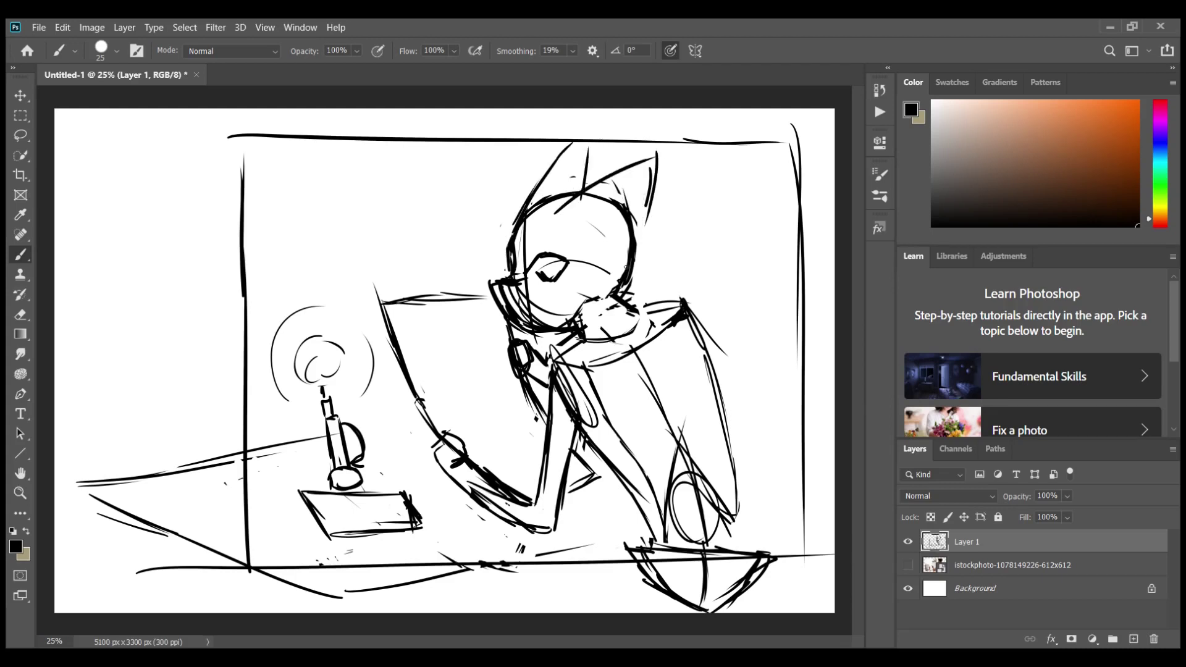
drag(617, 296, 775, 556)
drag(582, 424, 645, 550)
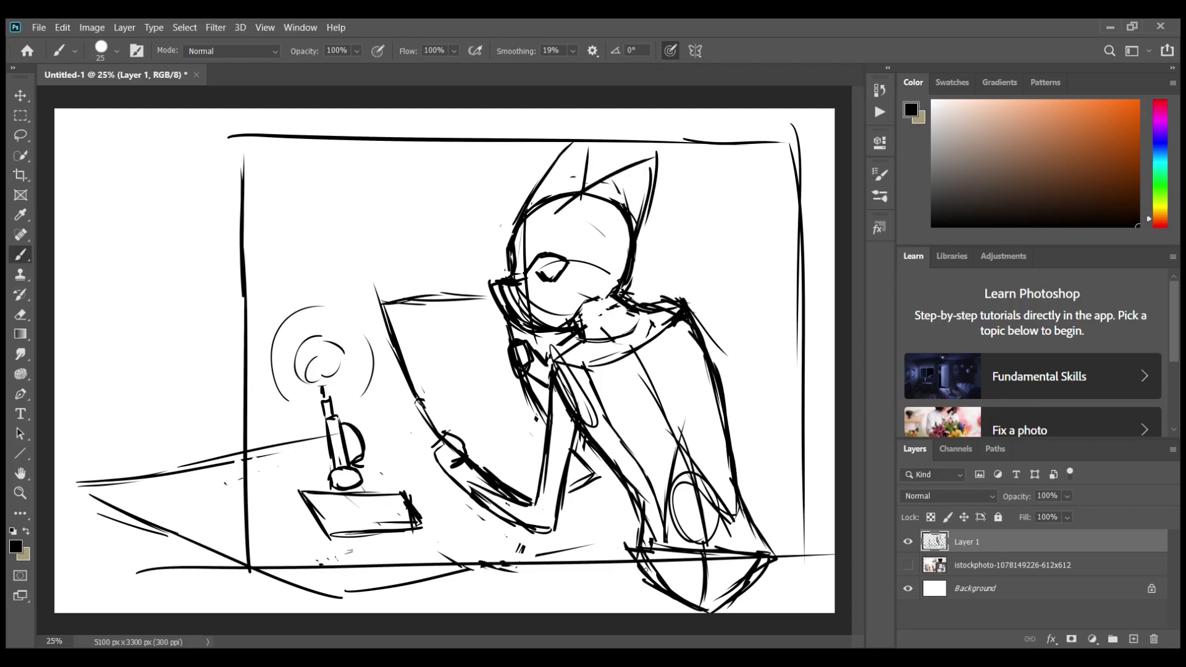
Step: Add a new layer above the sketch and lower Layer 1's opacity to 41%
click(1133, 638)
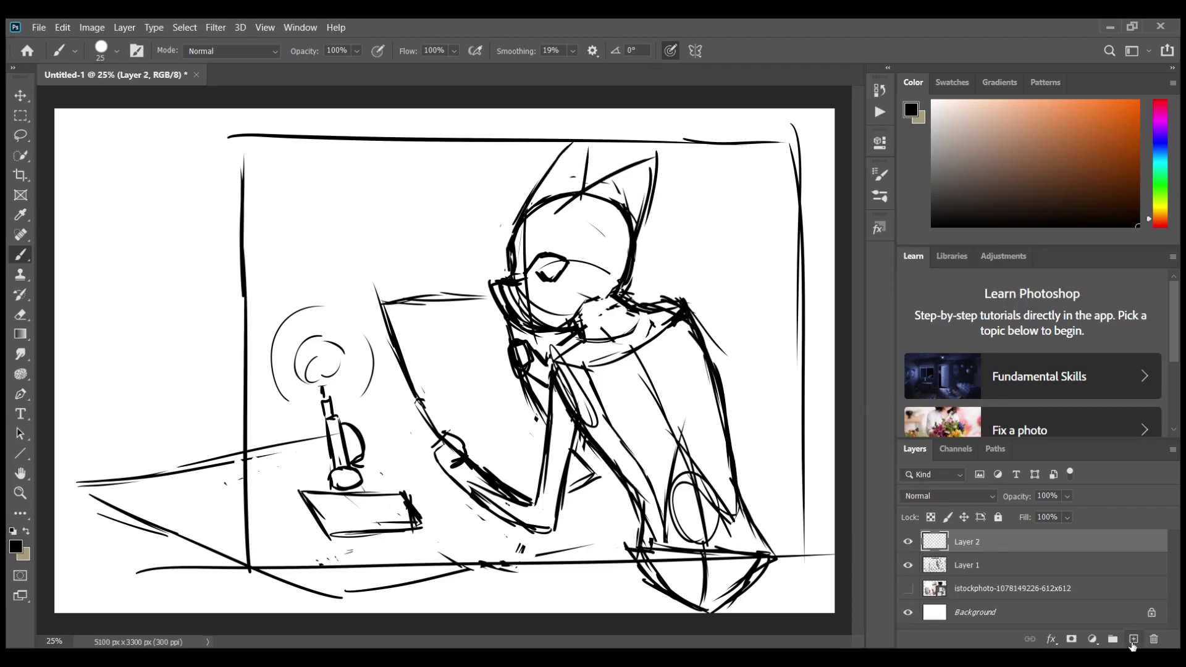
click(966, 565)
drag(1016, 496, 970, 496)
Step: Scale the Layer 1 sketch up to 118.71% and shift it so the framed composition fills the canvas
scroll(655, 416, down, 1)
key(m)
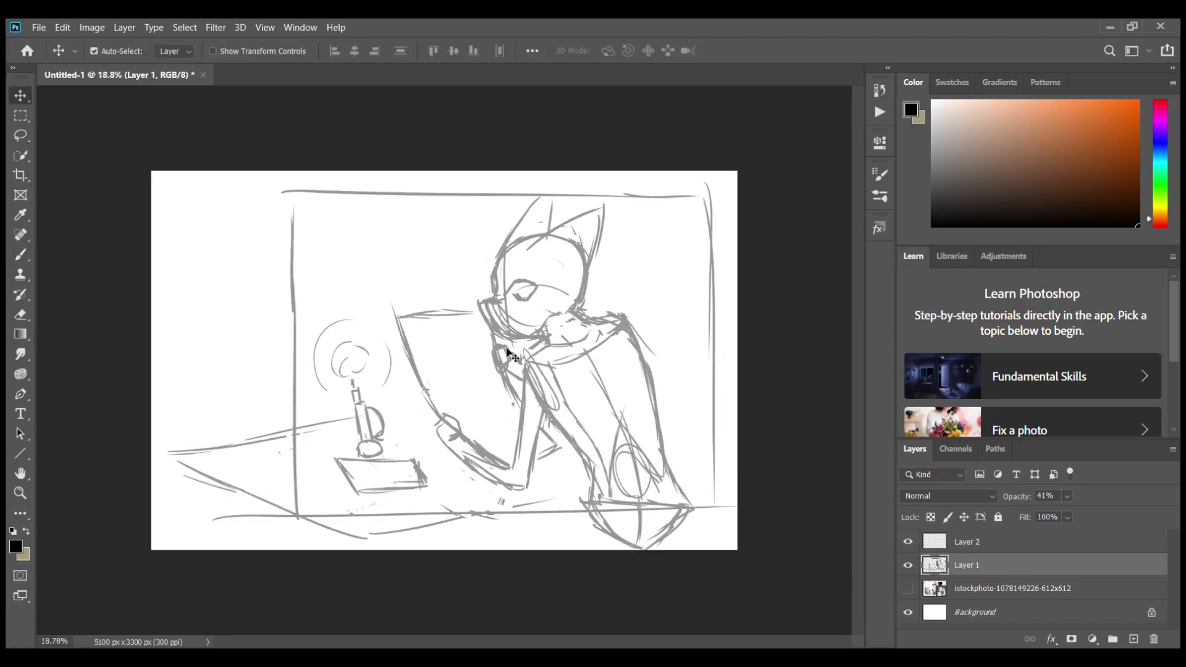
key(ctrl+a)
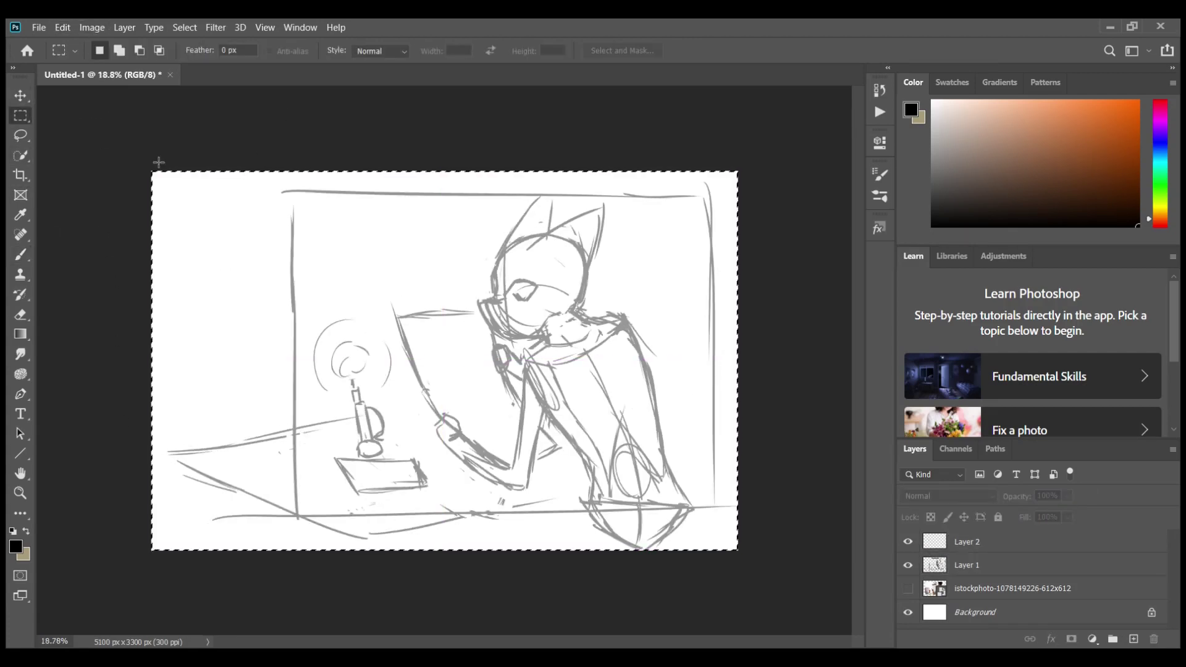
key(v)
key(alt+[)
key(ctrl+t)
mouse_move(152, 171)
mouse_down()
mouse_move(87, 130)
mouse_move(114, 151)
mouse_move(67, 204)
mouse_up()
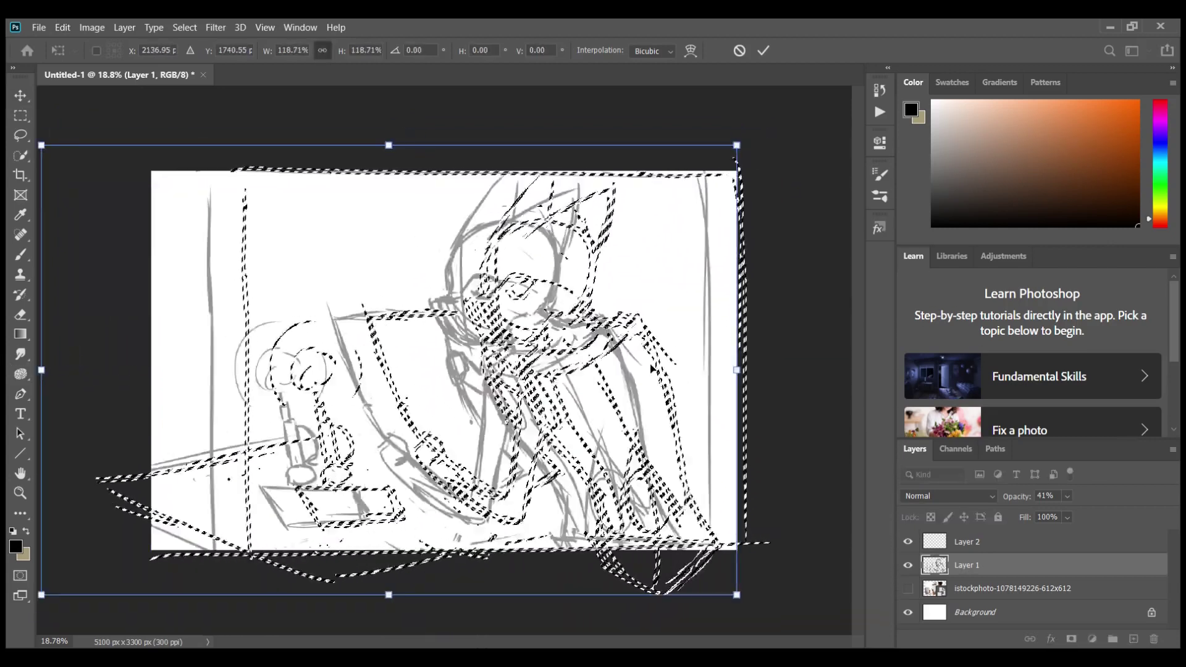
drag(687, 368, 642, 365)
key(Return)
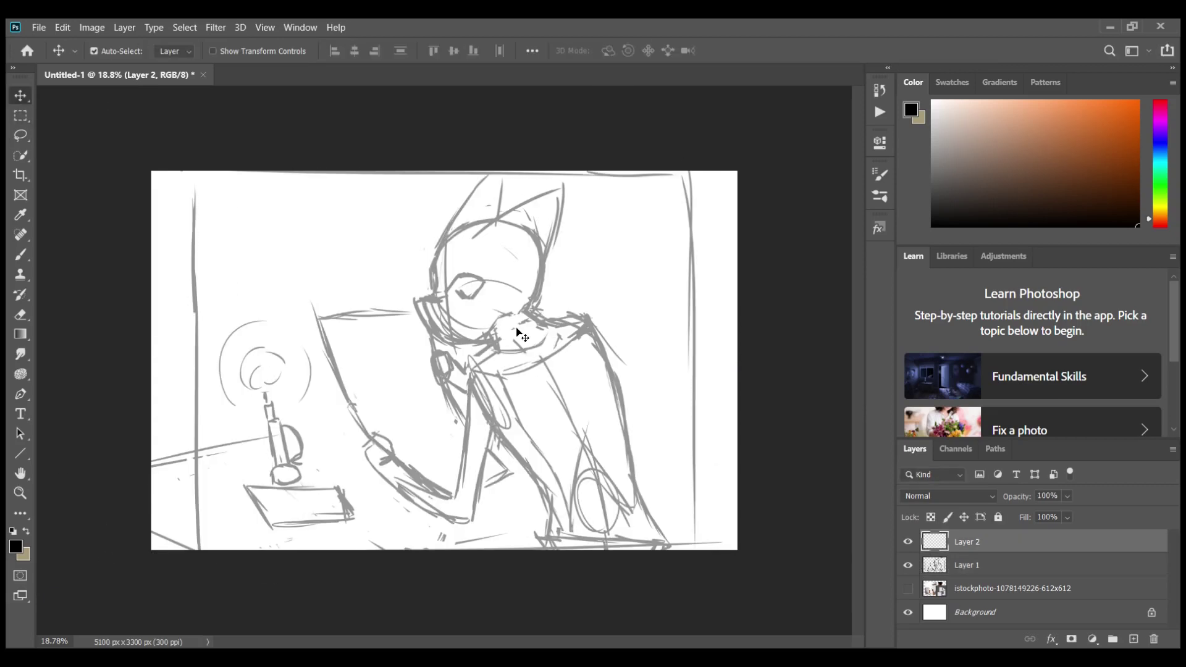
Step: Add a small circle at the base of the spine on Layer 1 and redraw the table edge on both sides of the figure
key(b)
drag(626, 509, 685, 539)
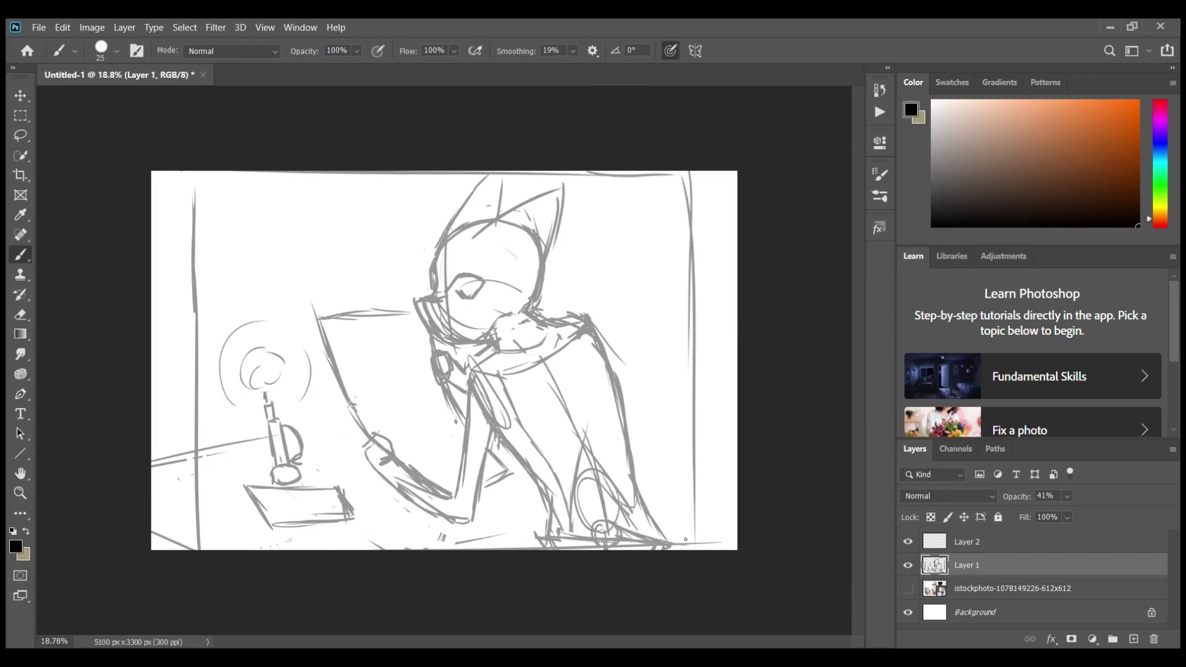
drag(439, 547, 534, 520)
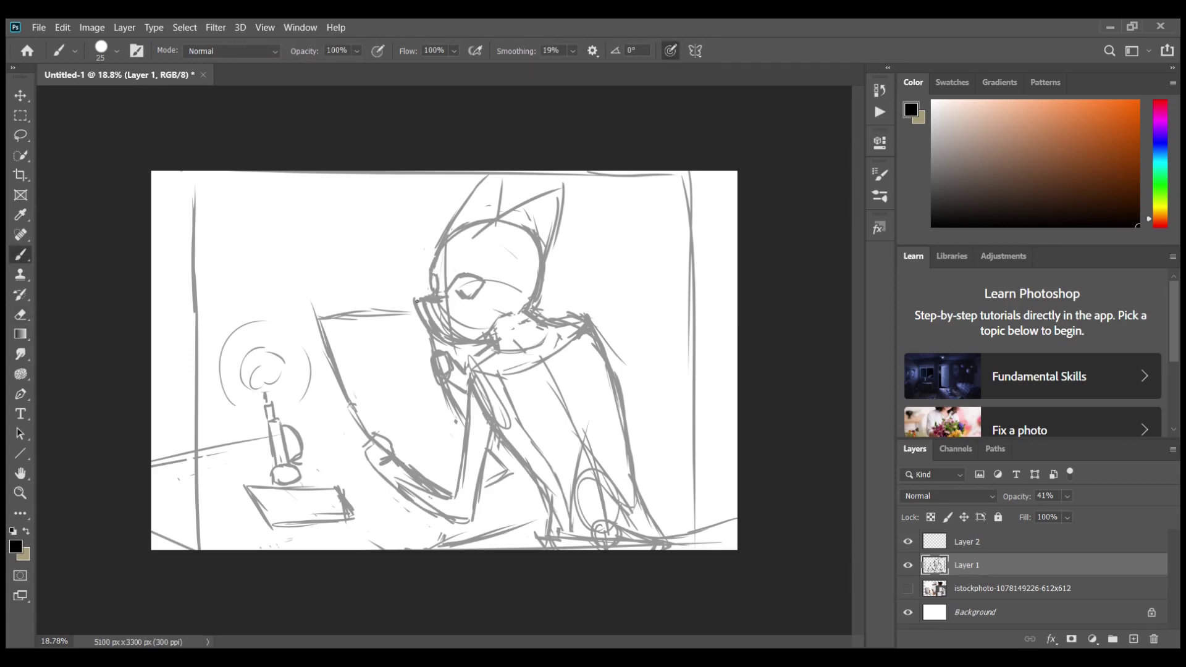
key(r)
key(b)
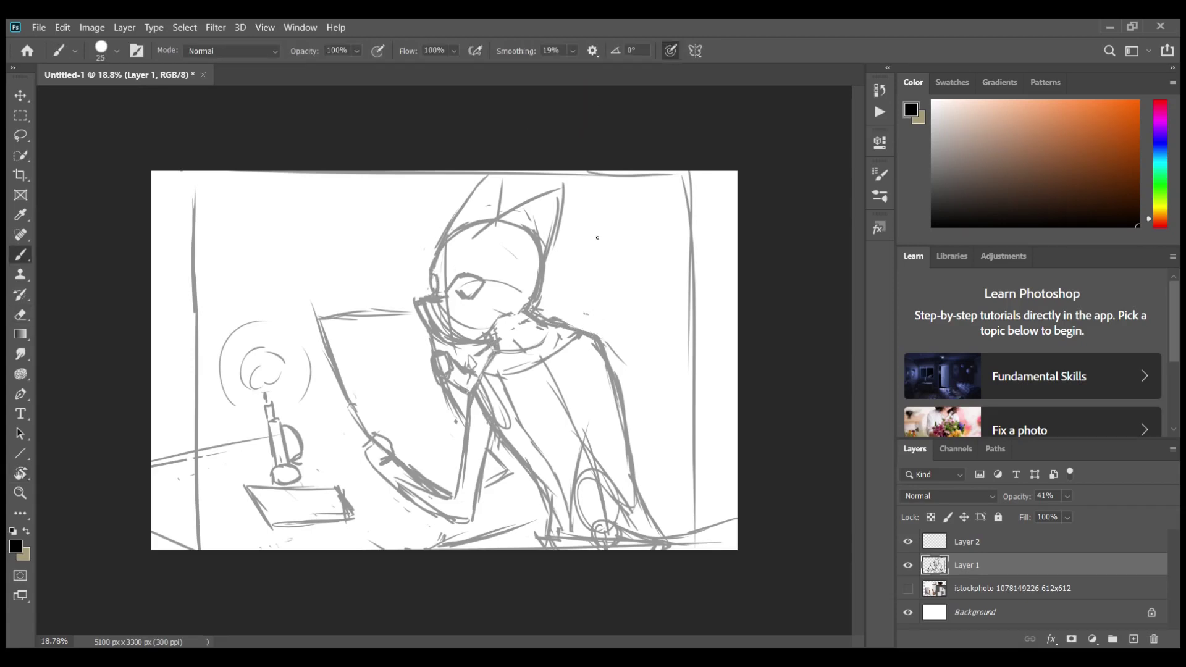
Step: Draw a rounded cloak-like outline over the shoulder and back, and erase the inner torso and hip construction lines
mouse_move(550, 324)
mouse_down()
mouse_move(497, 442)
mouse_move(544, 534)
mouse_up()
mouse_move(605, 341)
mouse_down()
mouse_move(656, 495)
mouse_move(654, 537)
mouse_up()
key(e)
drag(566, 528, 642, 541)
drag(525, 445, 479, 371)
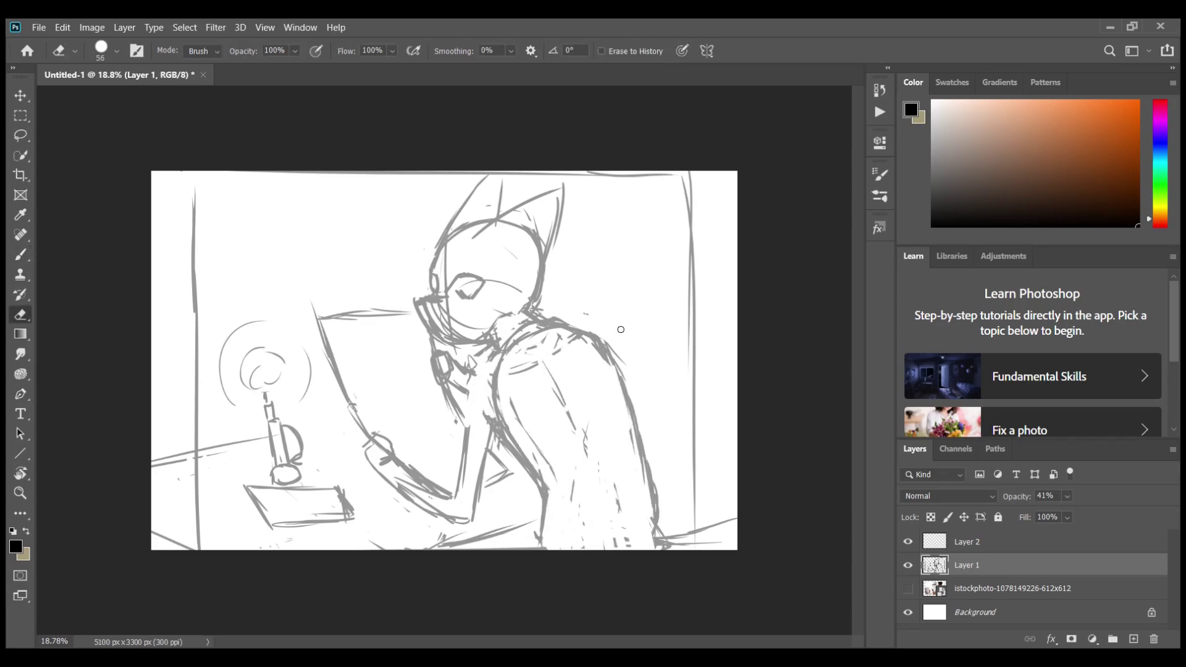
Step: Erase the old upper arm and redraw it slanting from the shoulder down to the elbow
drag(467, 450, 485, 507)
key(b)
drag(493, 390, 454, 494)
drag(502, 349, 495, 437)
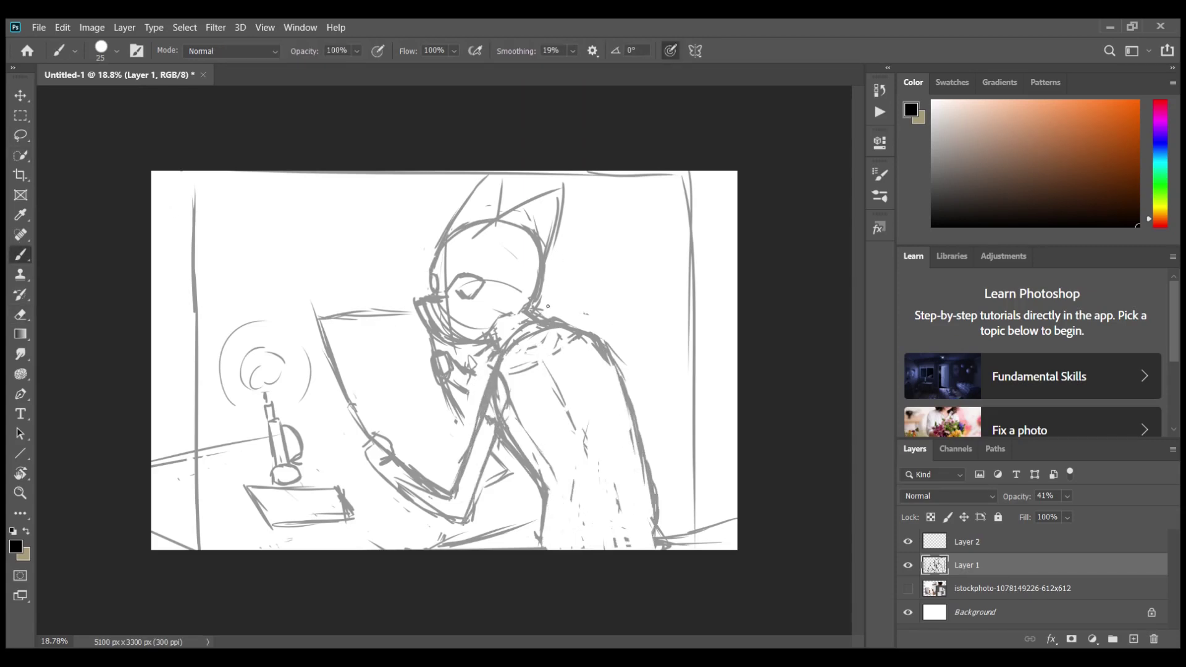
Step: Refine the curved outline of the back and the front of the waist, erasing the leftover lines at the hips
key(e)
key(b)
drag(559, 322, 655, 547)
key(e)
mouse_move(546, 547)
mouse_down()
mouse_move(502, 407)
mouse_move(494, 426)
mouse_move(555, 519)
mouse_move(559, 550)
mouse_up()
key(b)
drag(608, 508, 613, 550)
drag(630, 500, 661, 549)
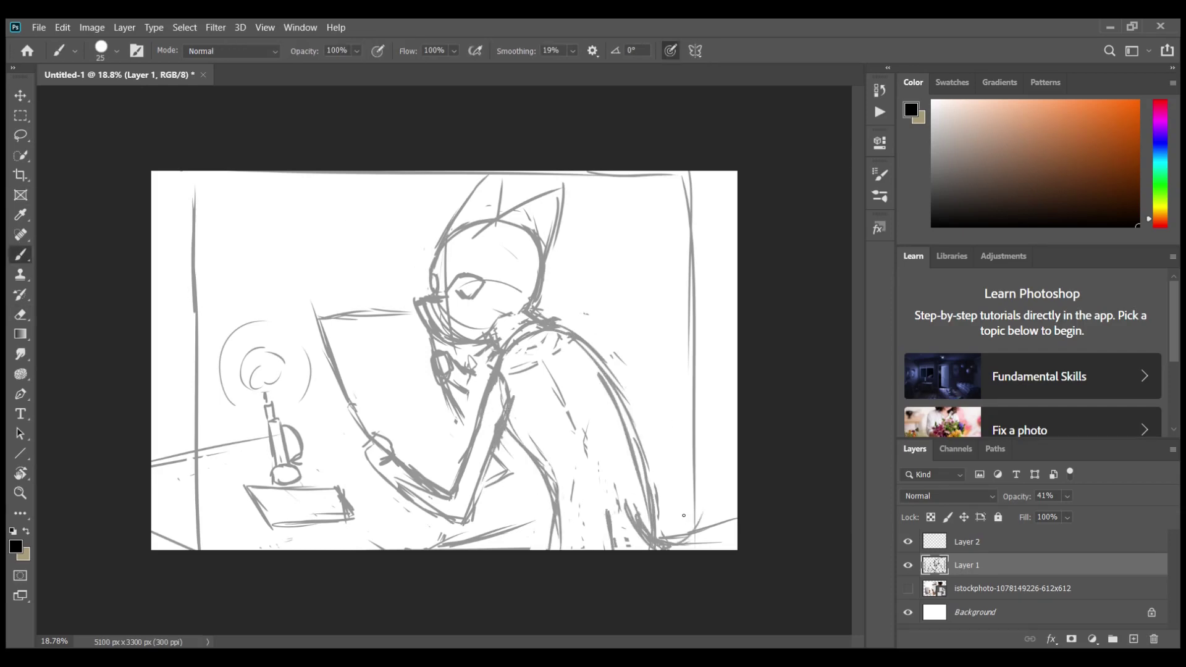
key(ctrl+z)
key(ctrl+z)
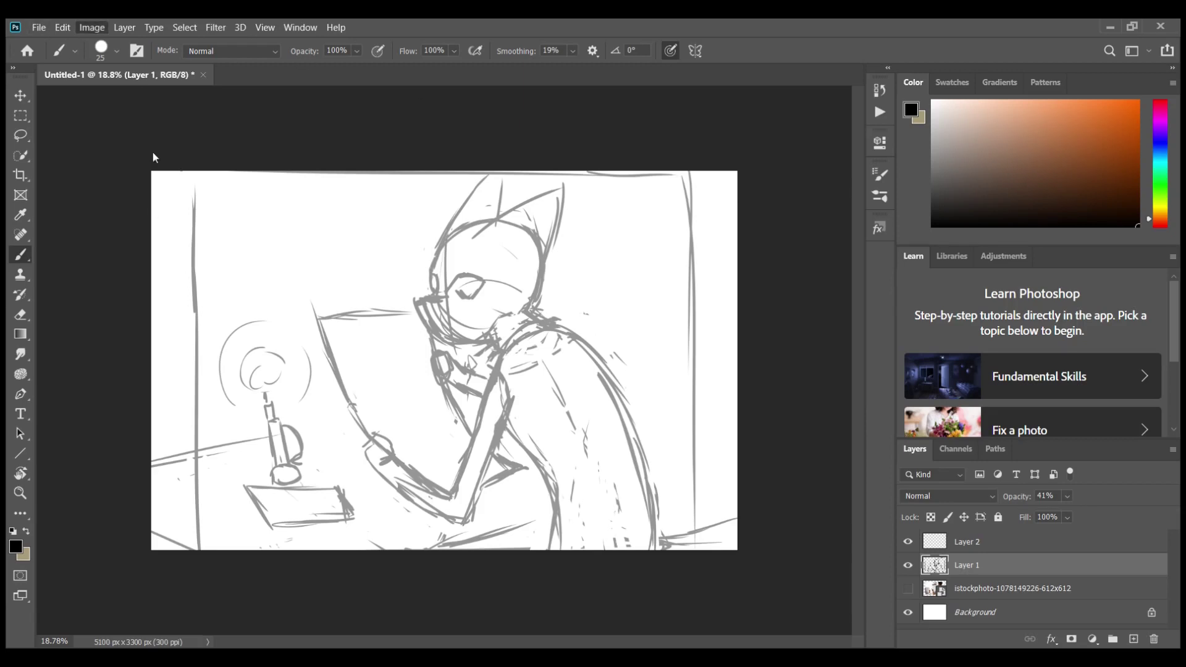
Step: Create a second document alongside the sketch
key(F2)
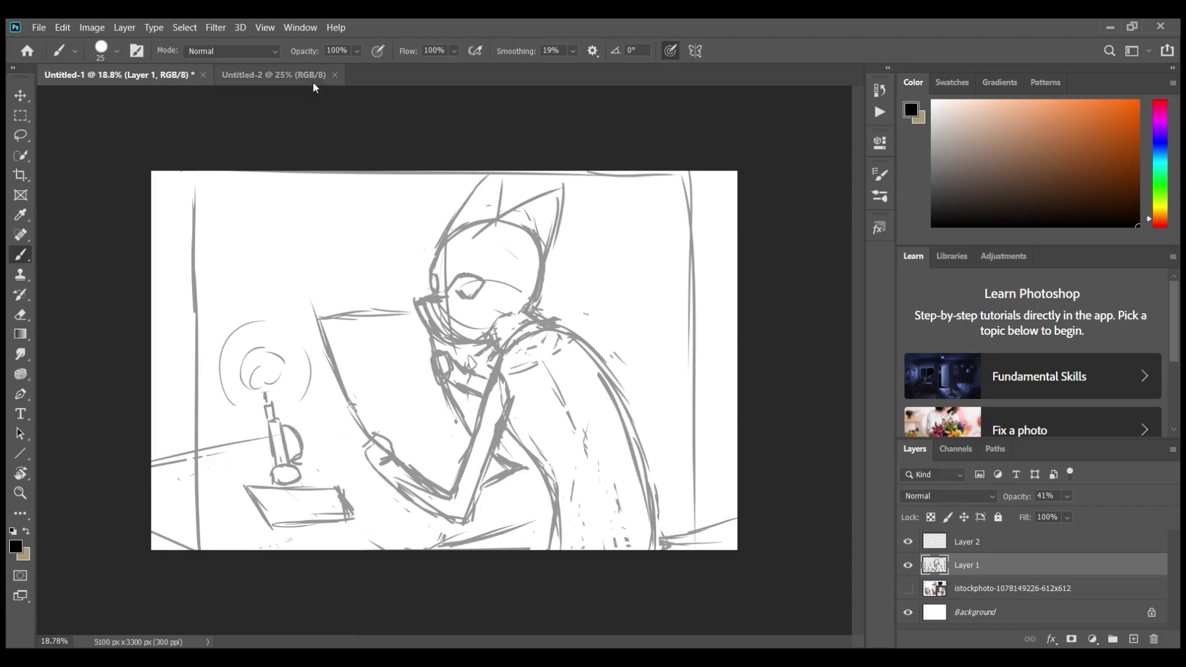
Step: Try placing the sketch layer on the portrait canvas of the Untitled-2 document and selecting the area there
click(273, 74)
key(ctrl+Tab)
key(ctrl+Tab)
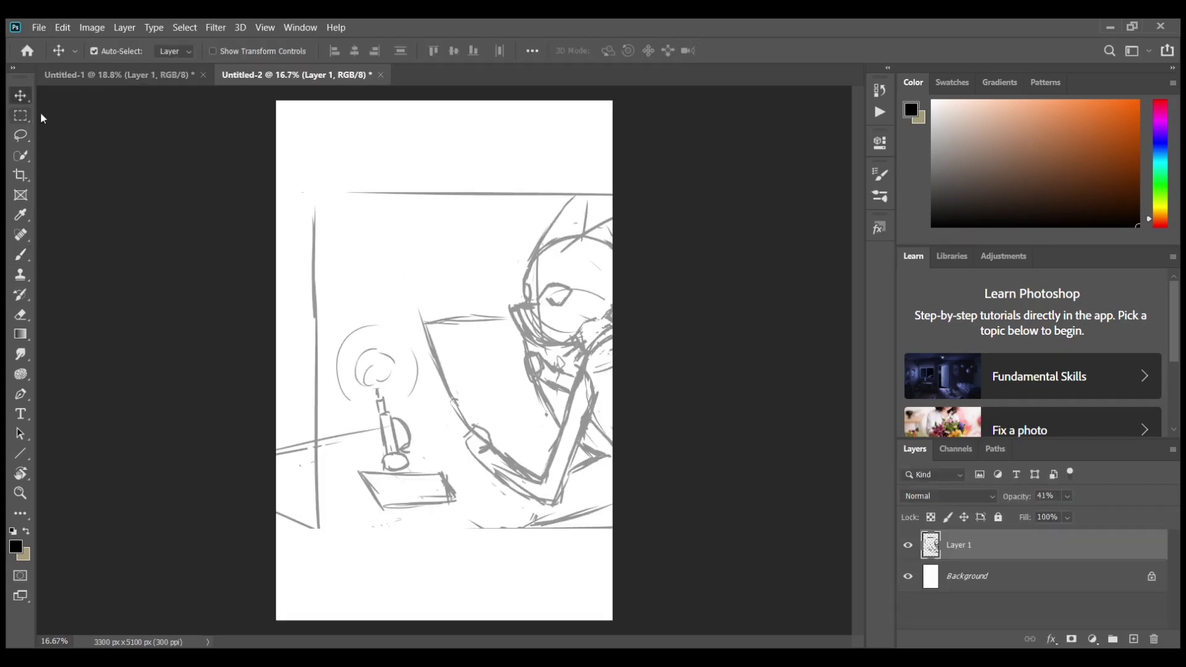
click(20, 115)
key(ctrl+a)
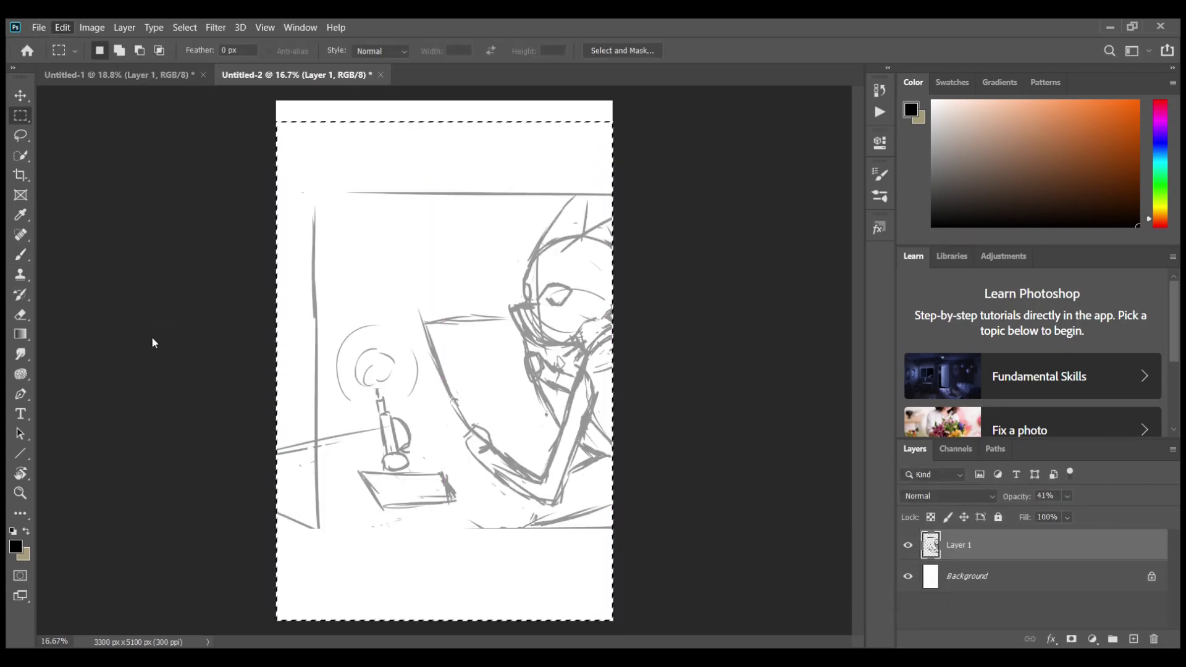
Step: Rotate the Untitled-1 canvas to portrait and turn the sketch on Layer 1 upright within it
key(ctrl+t)
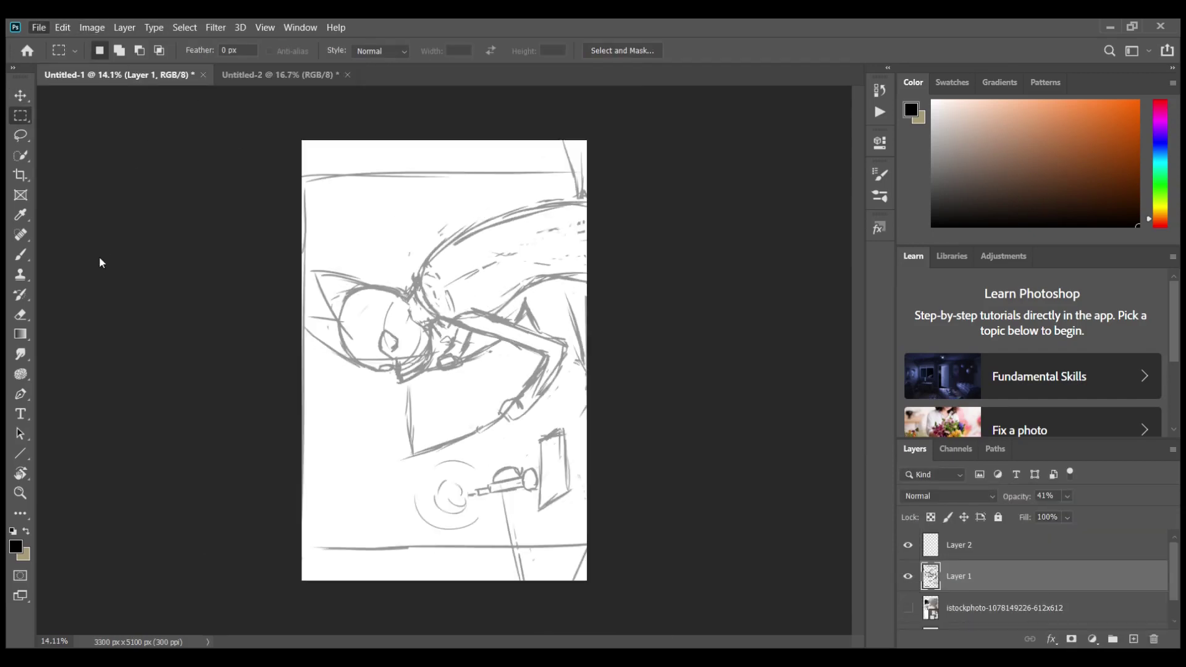
key(ctrl+a)
key(ctrl+t)
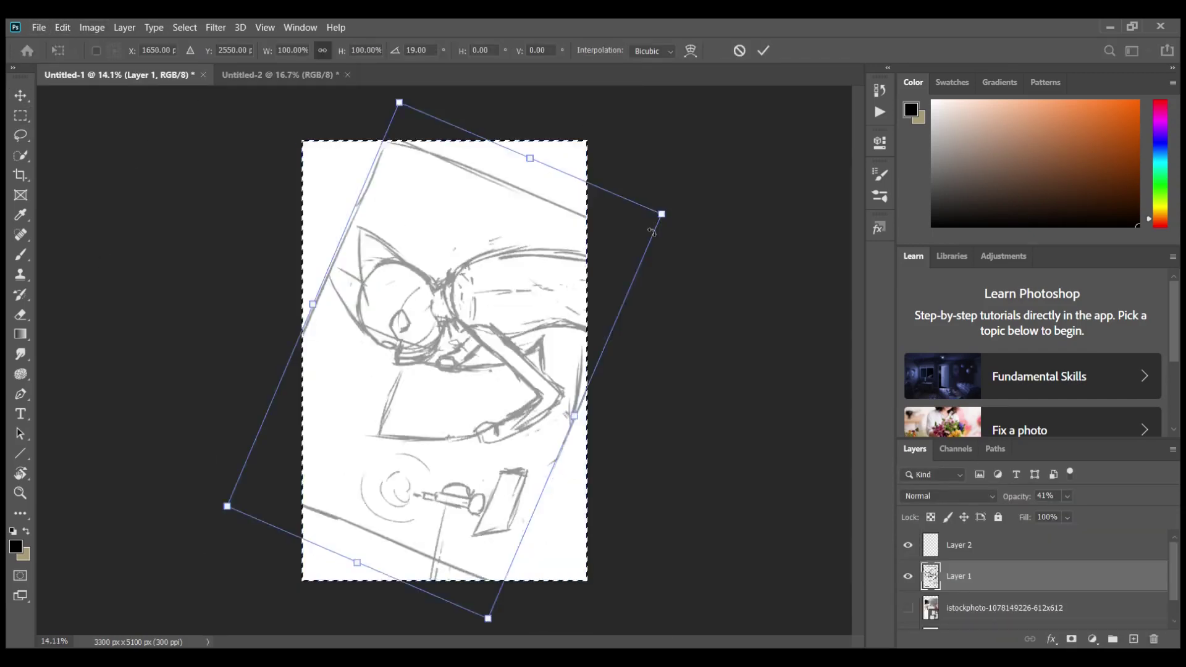
key(Escape)
key(ctrl+d)
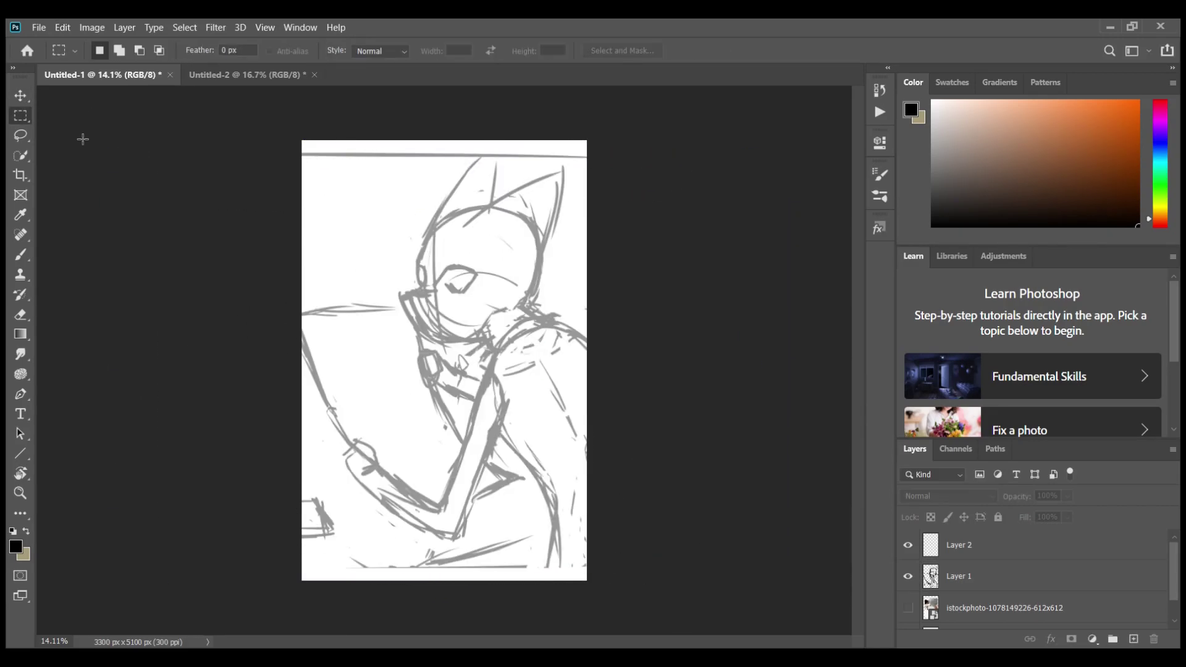
Step: Undo the upright transformation of the sketch on the portrait canvas
key(ctrl+alt+z)
key(ctrl+shift+z)
key(v)
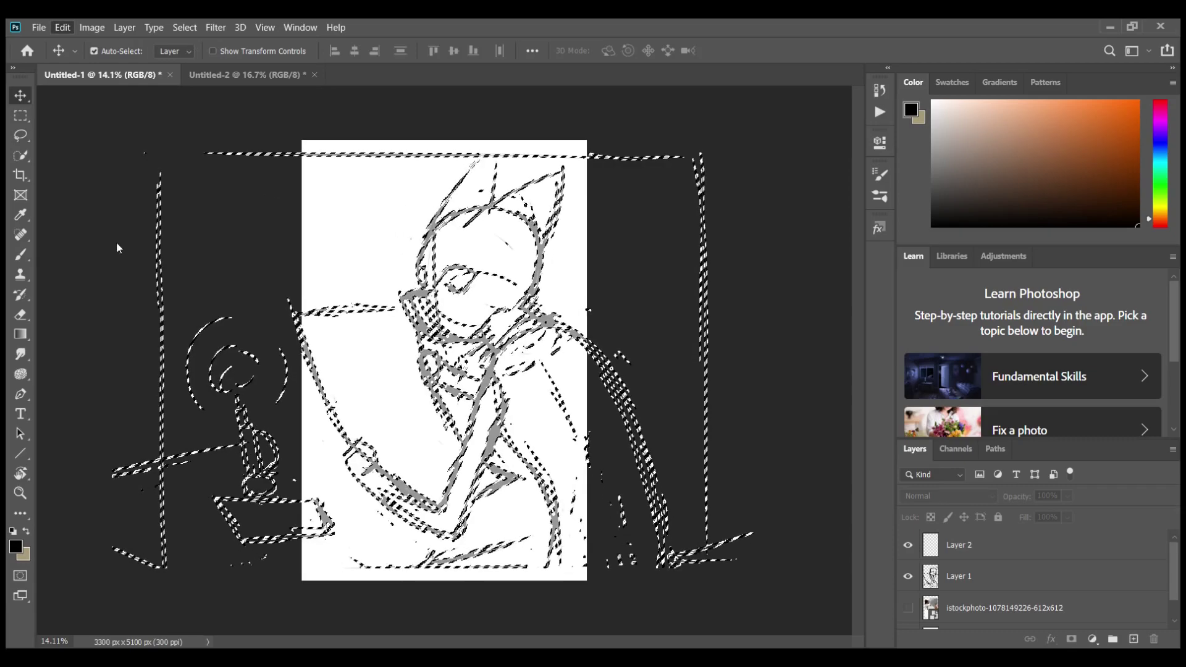
key(m)
key(ctrl+z)
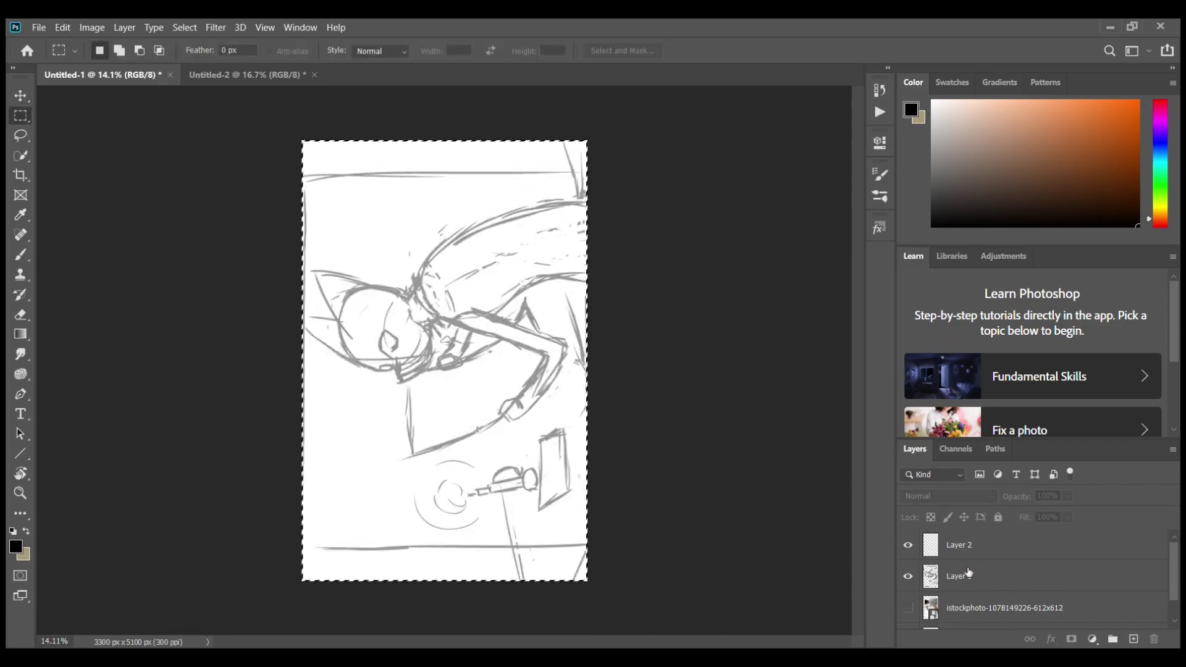
Step: Rotate Layer 1 by 90 degrees, scale it to 142.94% and position it so the character fills the portrait canvas
click(964, 575)
key(ctrl+t)
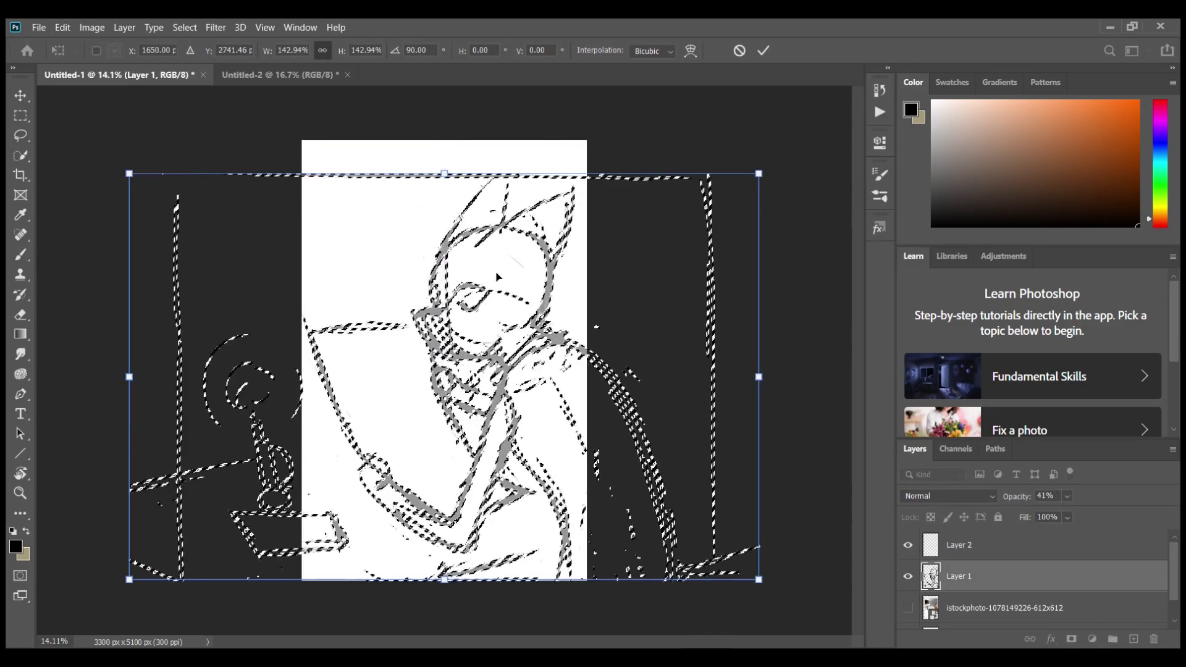
drag(498, 364, 481, 364)
key(Escape)
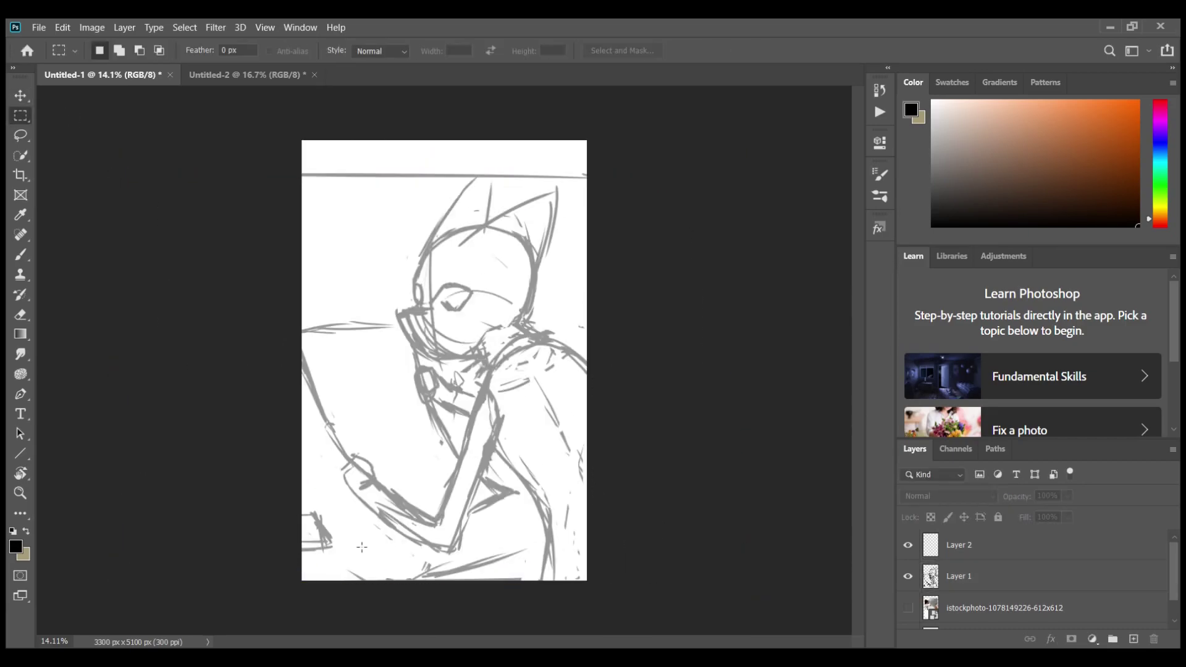
Step: Clear the cropped candle holder from the canvas's lower-left corner, trying out and undoing a taller candle in front of the paper
key(b)
key(alt+bracketleft)
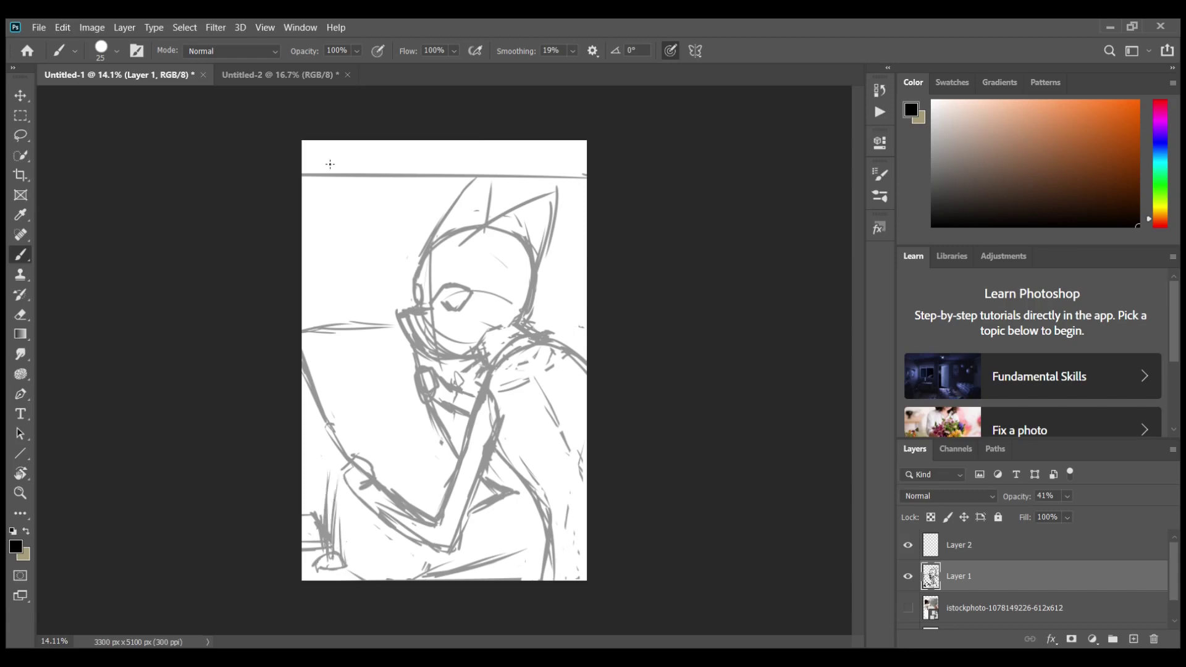
mouse_move(344, 458)
mouse_down()
mouse_move(329, 506)
mouse_move(371, 565)
mouse_move(333, 488)
mouse_move(321, 565)
mouse_move(337, 562)
mouse_move(327, 371)
mouse_up()
drag(327, 371, 349, 544)
key(ctrl+z)
mouse_move(318, 470)
mouse_down()
mouse_move(312, 547)
mouse_move(324, 377)
mouse_up()
key(ctrl+z)
key(ctrl+z)
drag(319, 546, 335, 363)
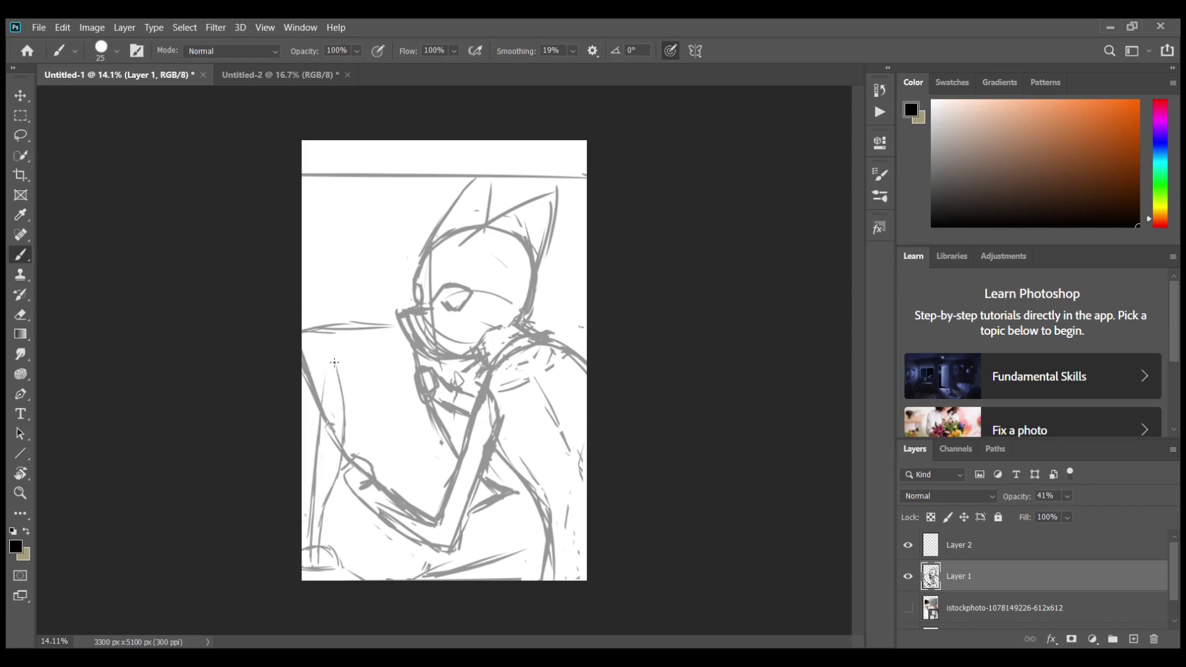
key(ctrl+z)
key(ctrl+z)
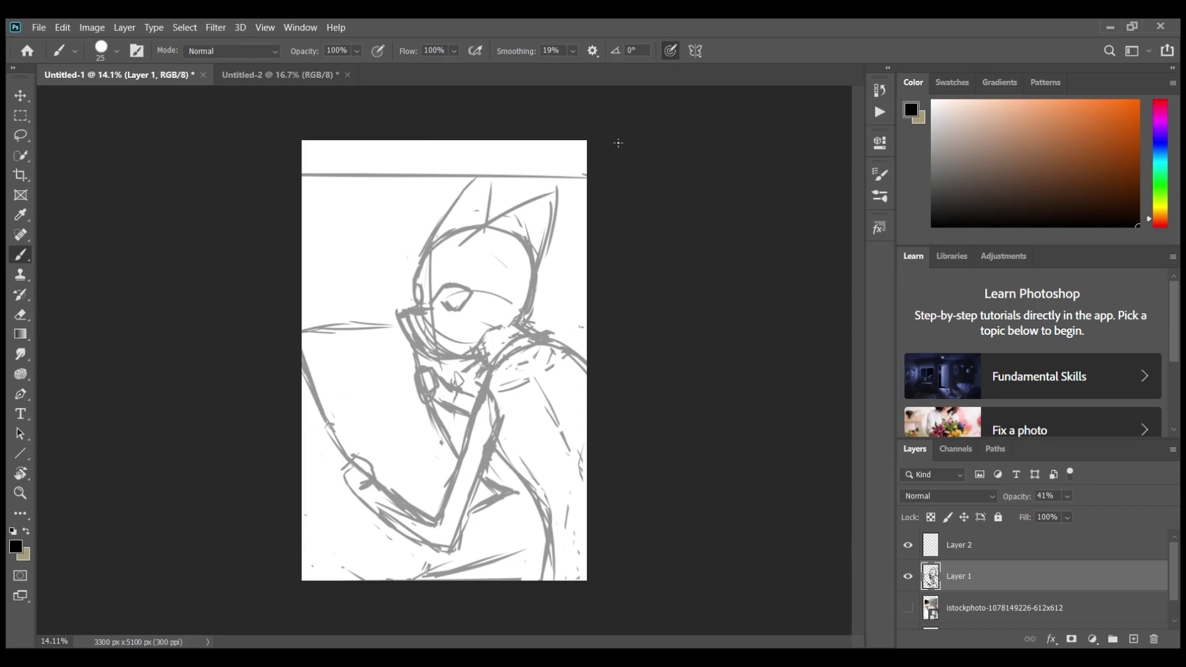
Step: Sketch a long slanted pen-like object on the table and write a light note with an arrow near the canvas's upper-left corner
key(ctrl+z)
drag(313, 566, 375, 562)
key(ctrl+z)
key(ctrl+z)
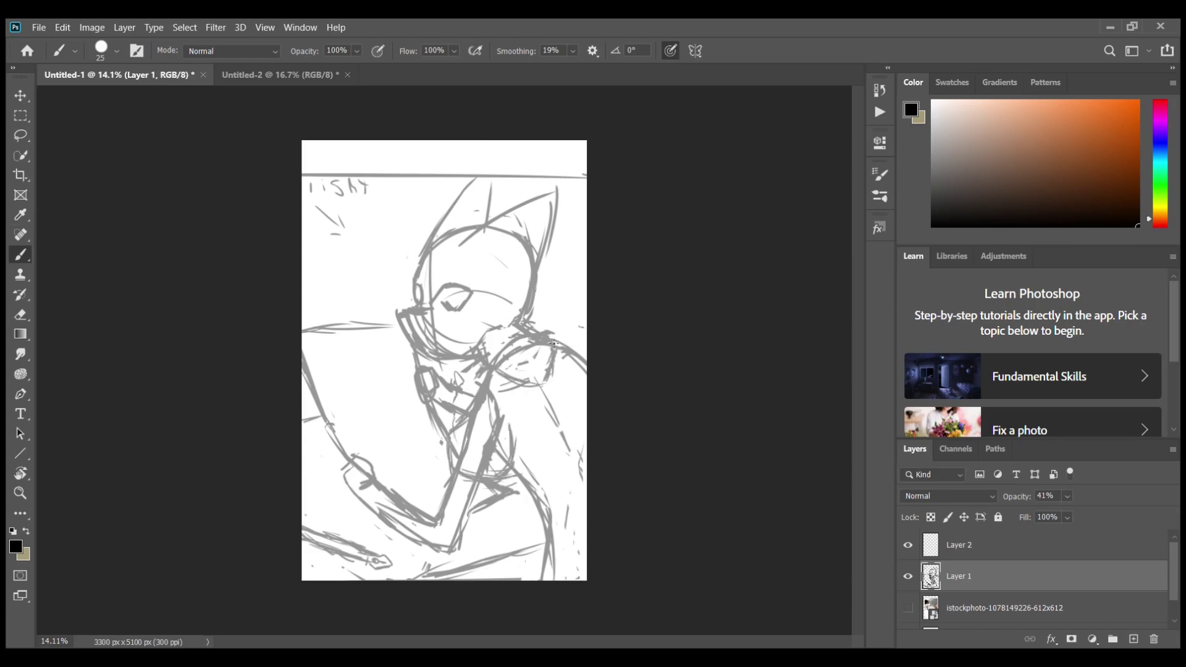
Step: Round off the collar at the shoulder, erase the upper-arm lines and outline a loose garment edge down to the waist
mouse_move(552, 343)
mouse_down()
mouse_move(497, 378)
mouse_move(537, 373)
mouse_move(469, 445)
mouse_move(488, 388)
mouse_up()
key(e)
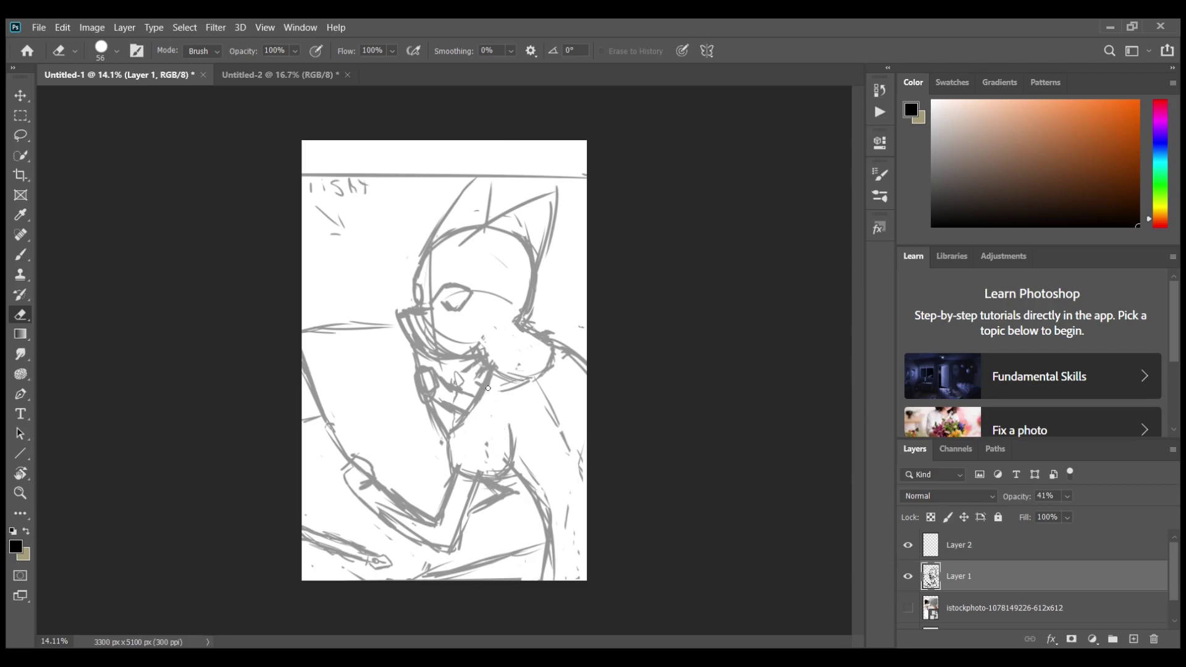
key(b)
mouse_move(505, 471)
mouse_down()
mouse_move(524, 538)
mouse_move(538, 545)
mouse_up()
key(ctrl+z)
key(ctrl+z)
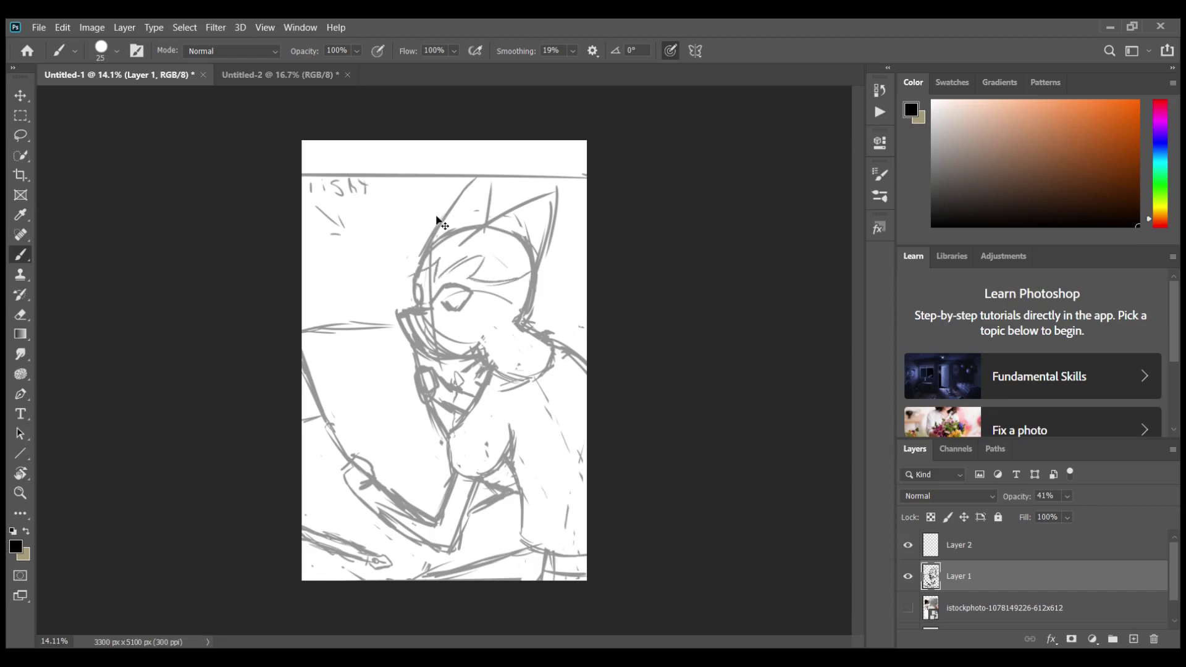
key(ctrl+z)
drag(530, 266, 490, 276)
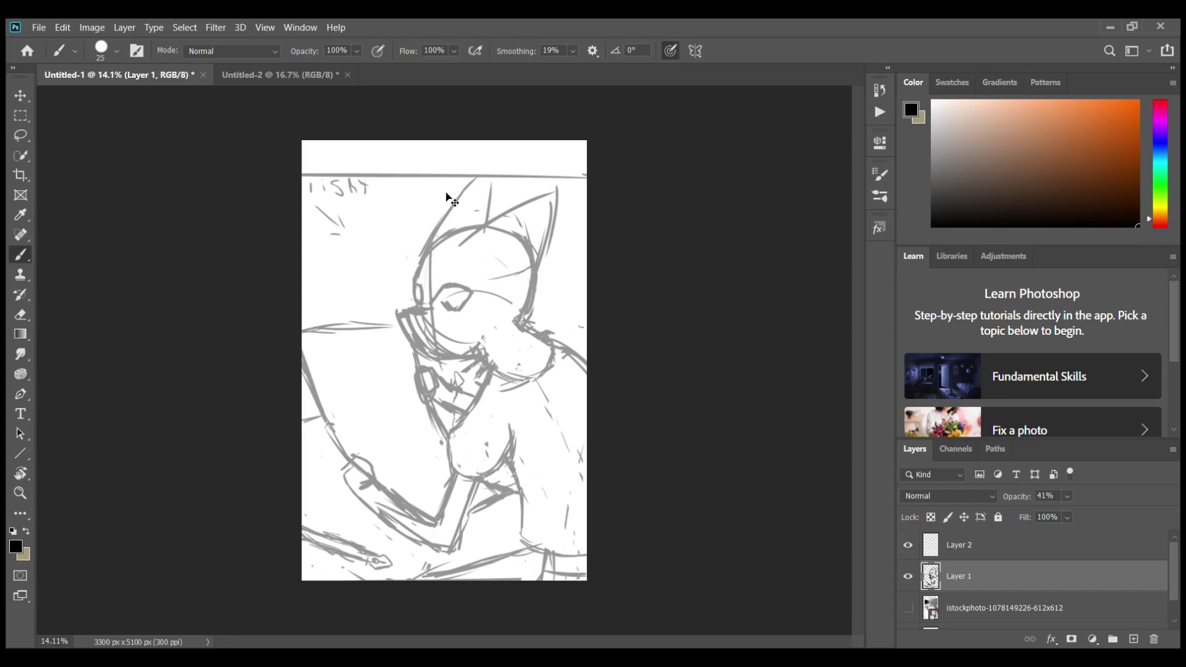
key(ctrl+z)
key(ctrl+z)
Step: Draw a fringe across the forehead and long hair falling from beside the eye over the shoulder
mouse_move(437, 272)
mouse_down()
mouse_move(493, 252)
mouse_move(503, 306)
mouse_up()
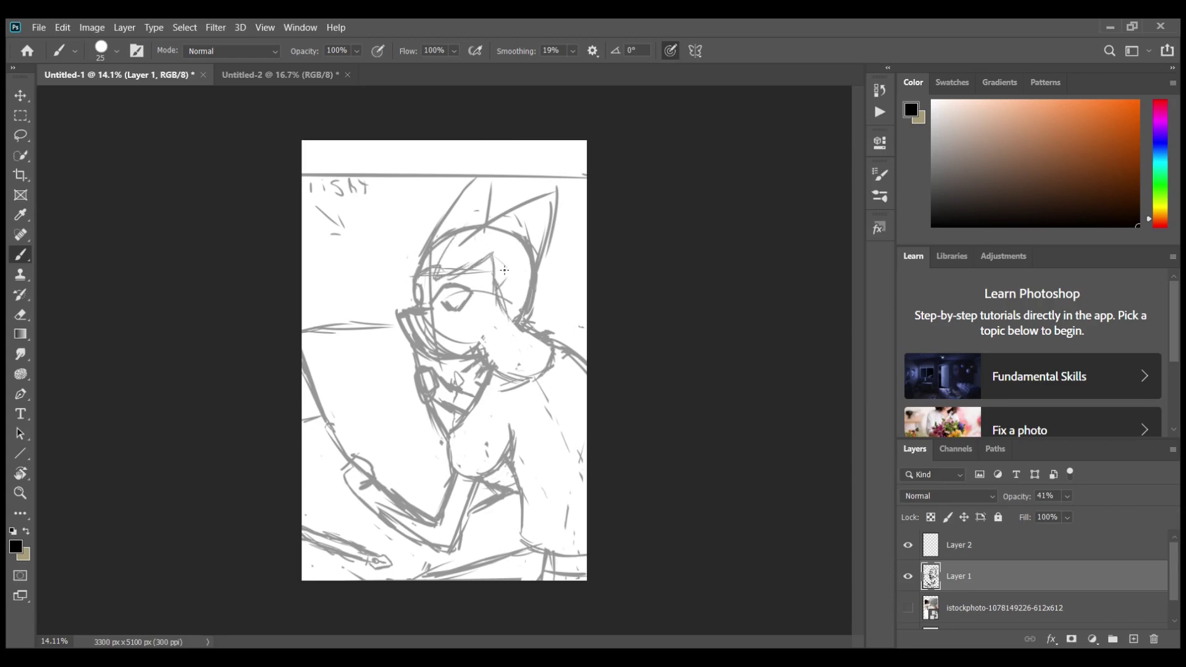
key(ctrl+z)
drag(466, 255, 523, 321)
drag(492, 284, 574, 406)
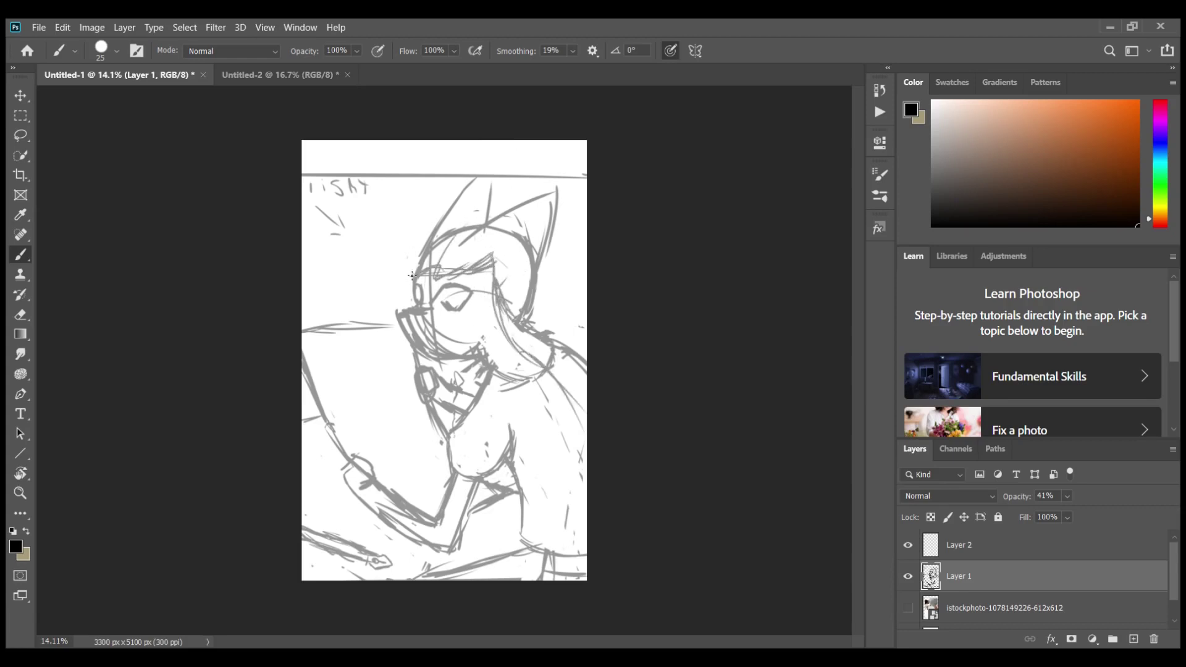
Step: Add hair tufts around the top and back of the head and erase the old skull outline beneath them
key(e)
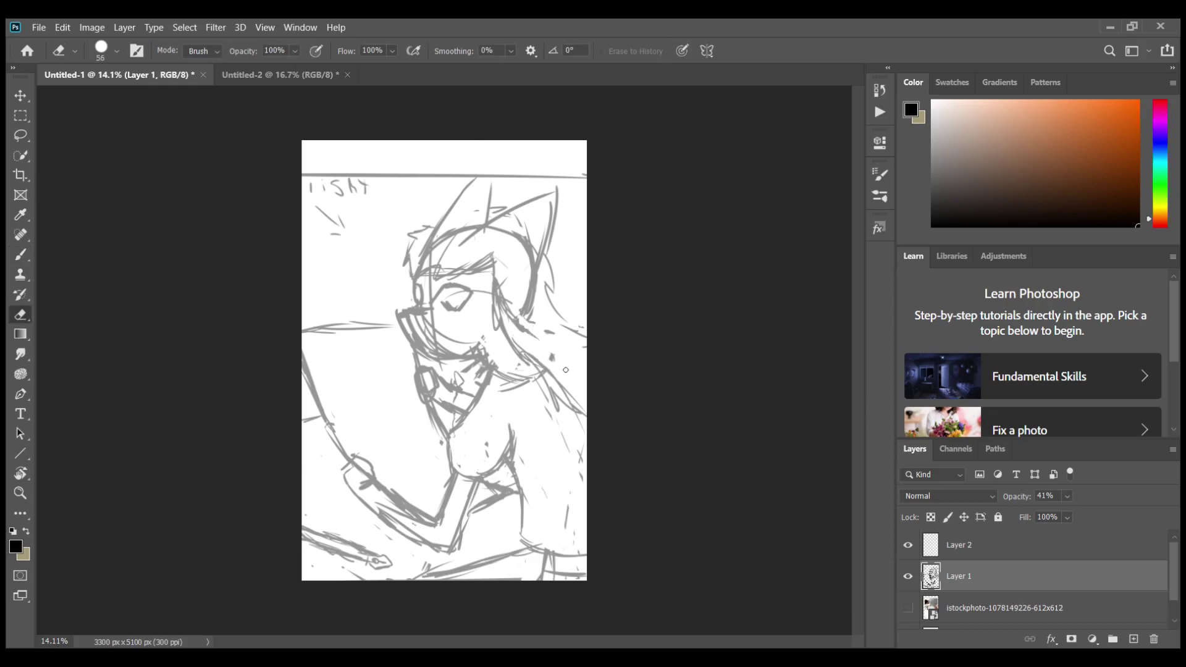
mouse_move(547, 358)
mouse_down()
mouse_move(516, 272)
mouse_move(441, 253)
mouse_move(549, 199)
mouse_up()
key(b)
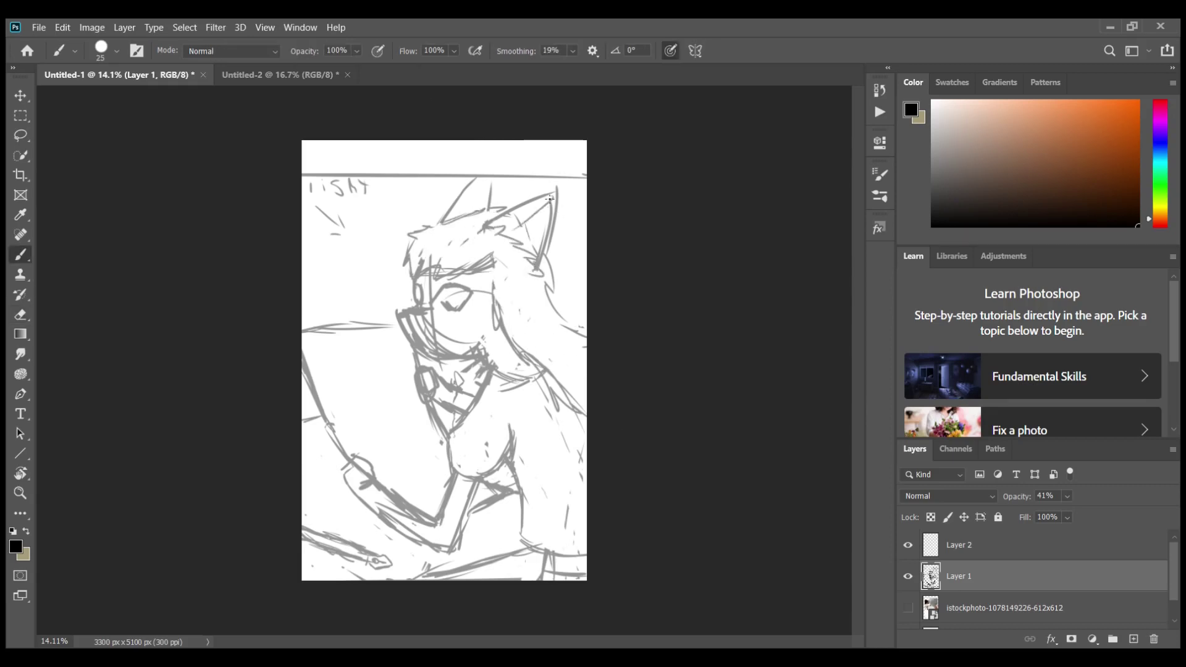
Step: Erase the mask-like lines on the lower face and redraw them as an animal muzzle with a nose and mouth
key(e)
mouse_move(432, 315)
mouse_down()
mouse_move(420, 355)
mouse_move(470, 361)
mouse_move(430, 356)
mouse_up()
key(b)
key(e)
drag(425, 306, 405, 319)
key(b)
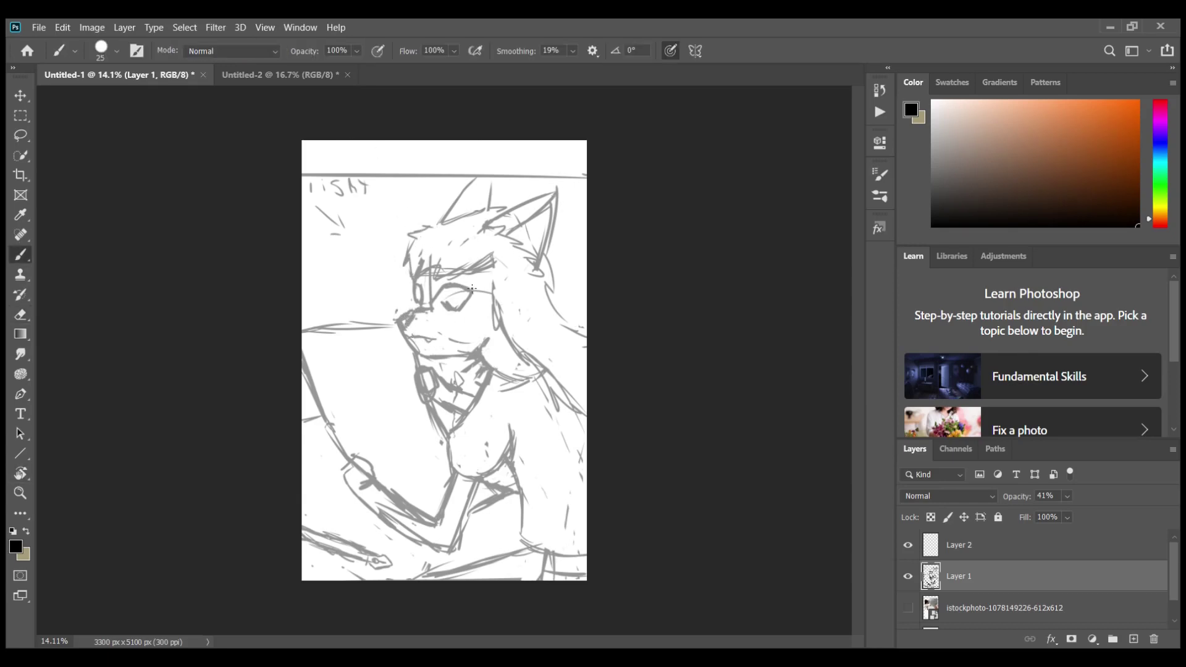
Step: Lasso the head and hair, shift them downward and tilt them toward the paper, and clear the selection
click(20, 135)
mouse_move(433, 362)
mouse_down()
mouse_move(390, 309)
mouse_move(583, 426)
mouse_move(439, 361)
mouse_up()
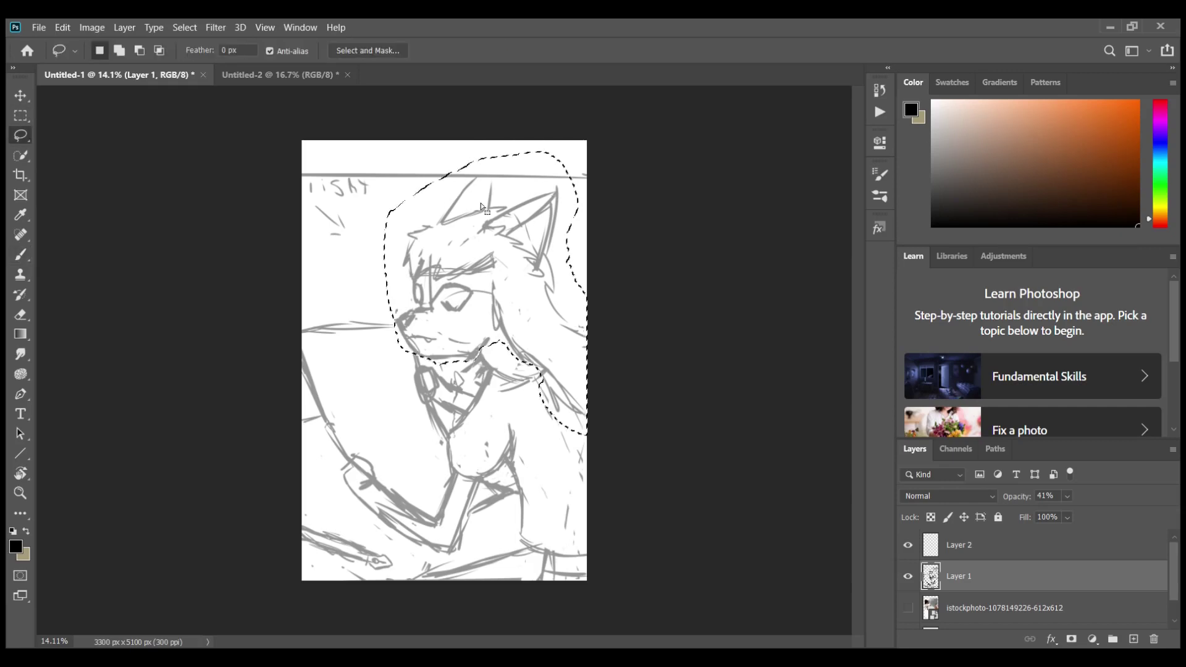
key(v)
key(ctrl+t)
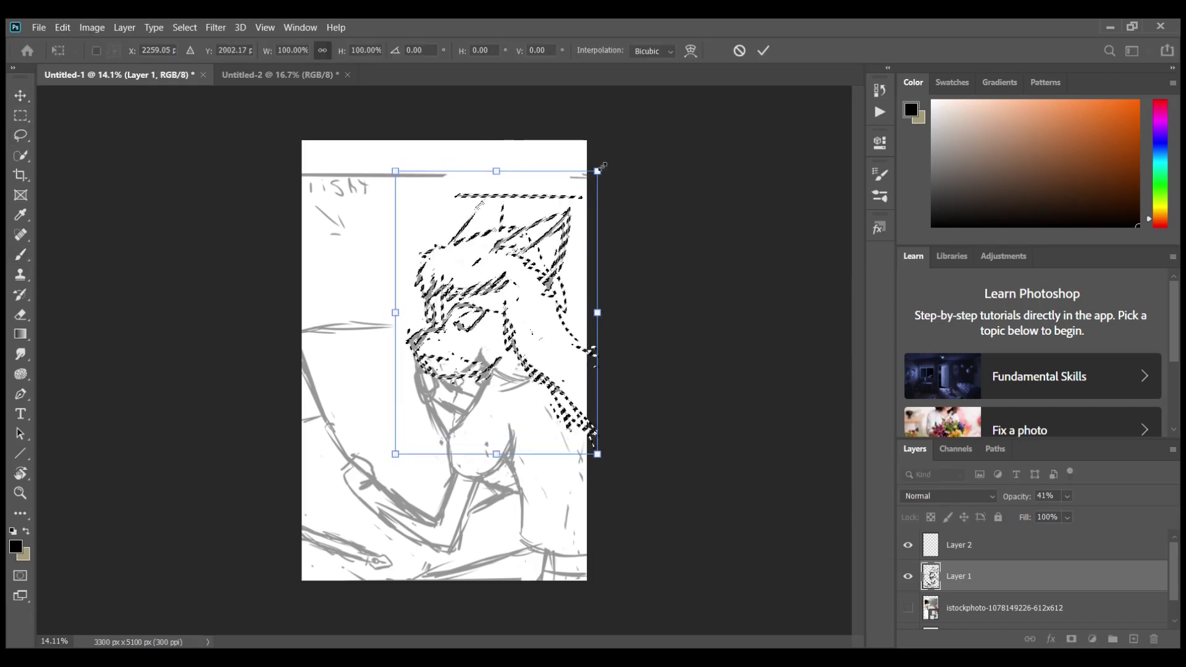
drag(608, 290, 536, 307)
key(Return)
key(m)
key(ctrl+d)
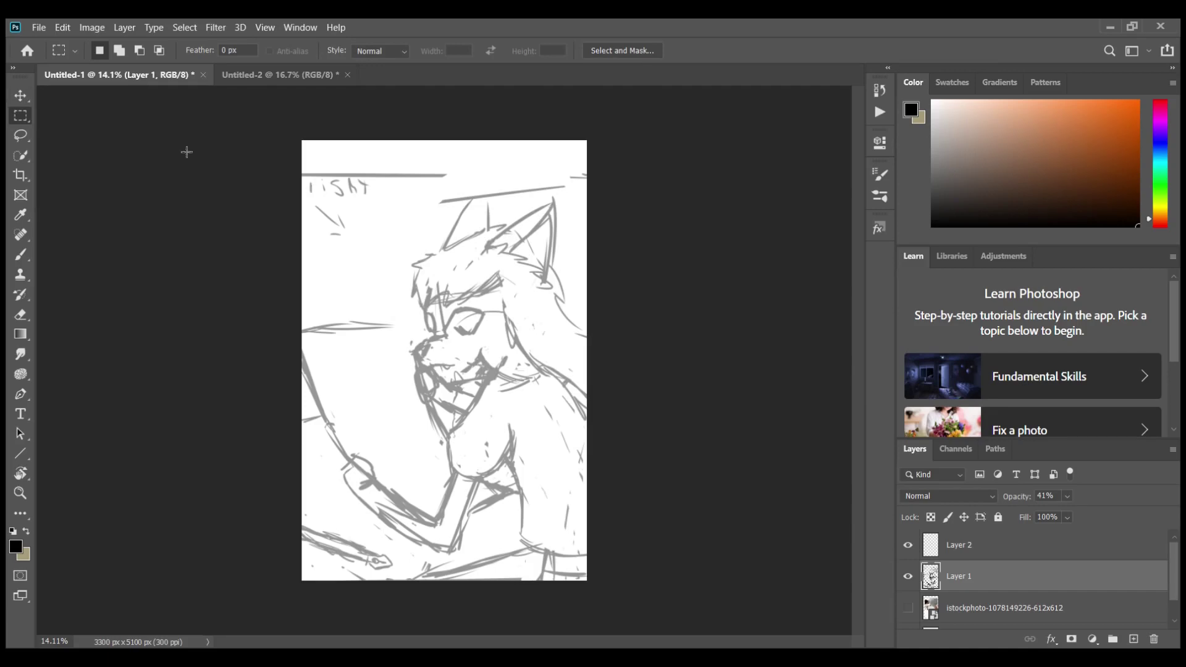
Step: Redraw the hair beside the face as long, jagged locks hanging over the shoulder and down the back
key(b)
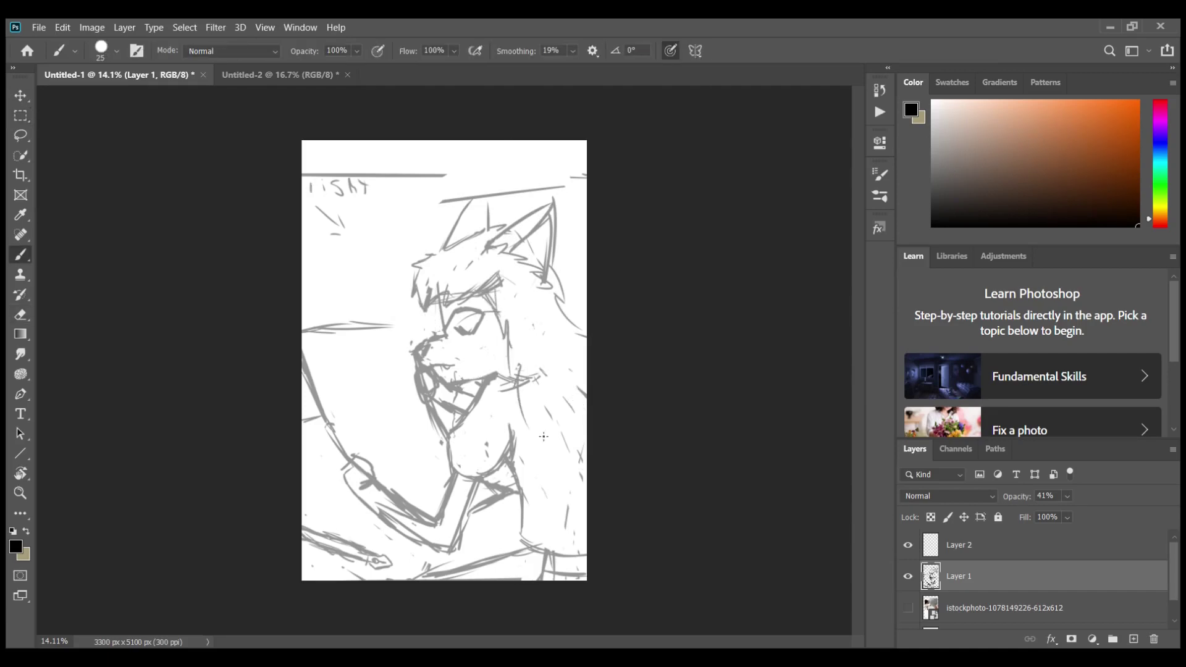
drag(543, 436, 574, 531)
drag(494, 293, 513, 358)
mouse_move(513, 346)
mouse_down()
mouse_move(565, 494)
mouse_move(559, 531)
mouse_up()
drag(584, 303, 562, 328)
key(e)
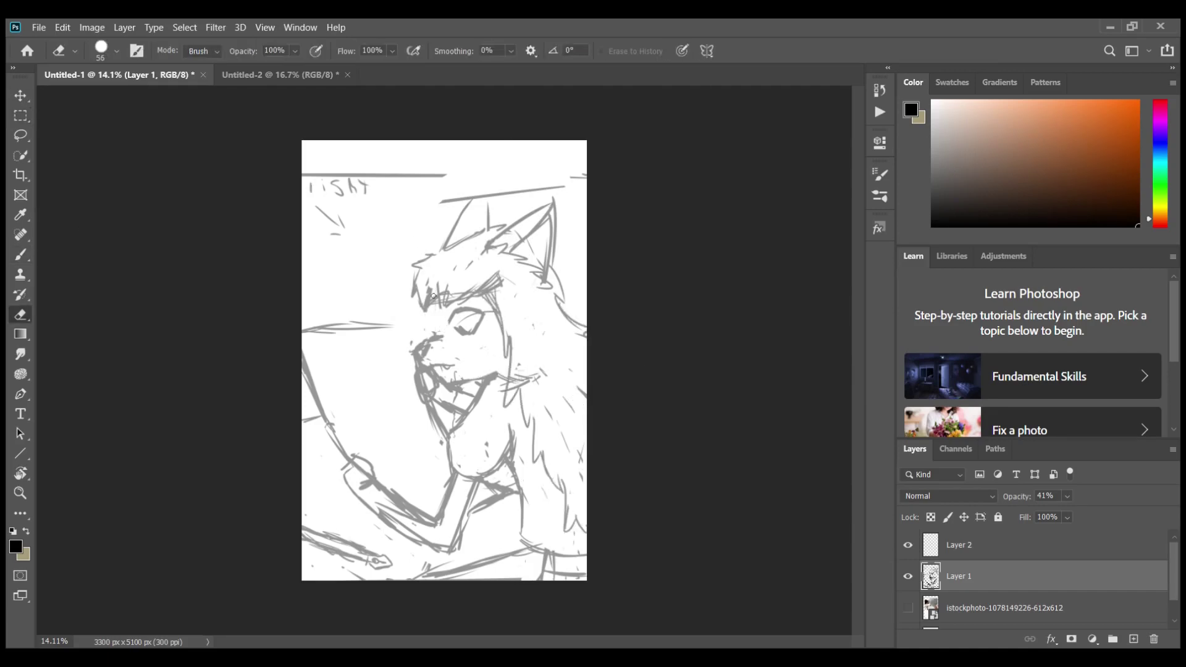
Step: Draw the eye's iris with a slit pupil and reshape the fringe into slanted strands over the forehead
key(b)
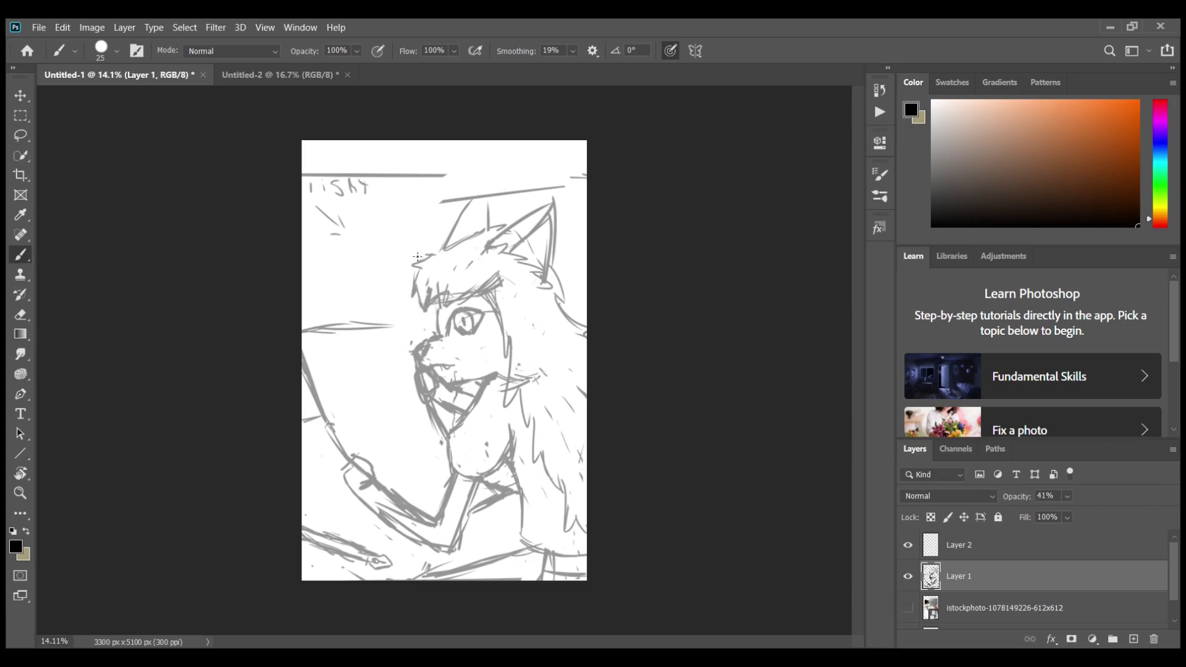
drag(473, 234, 429, 271)
drag(426, 272, 439, 295)
Step: Erase the line crossing the far ear and redraw the ear with a taller, sharper point
key(e)
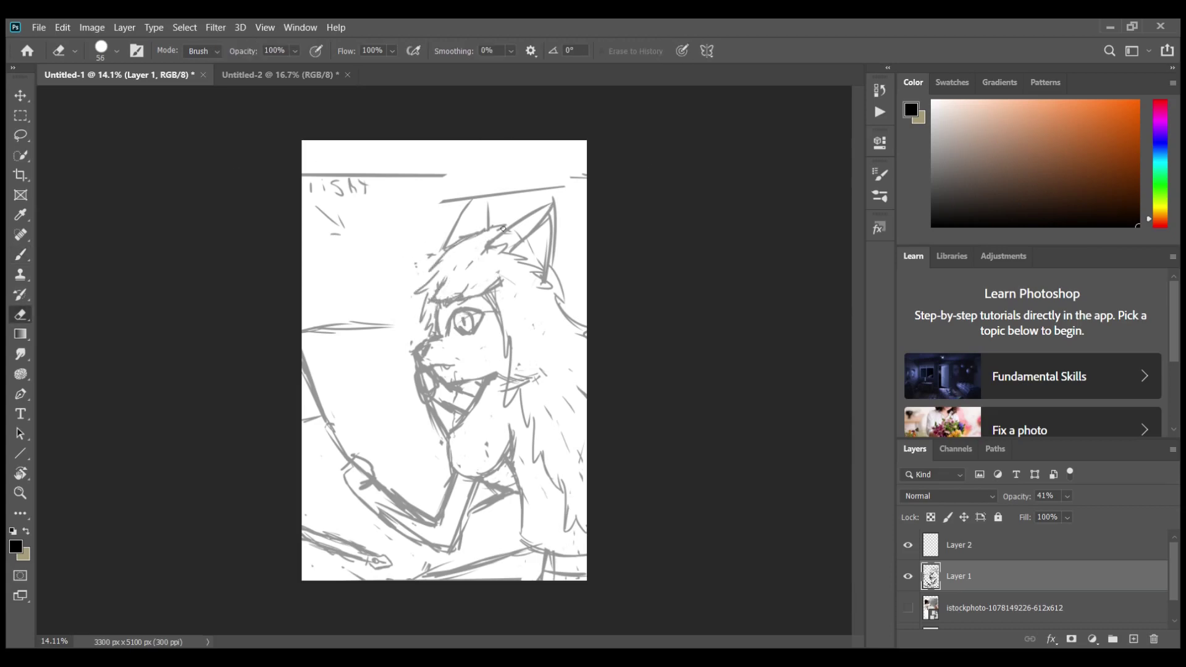
drag(472, 199, 487, 198)
key(b)
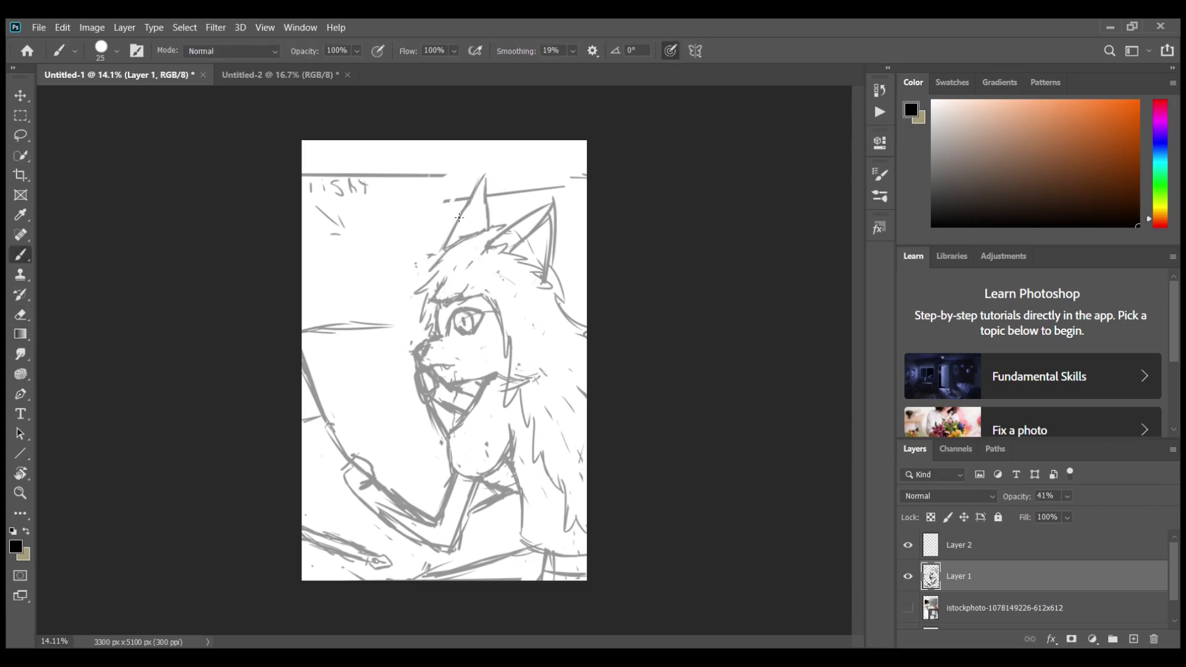
key(e)
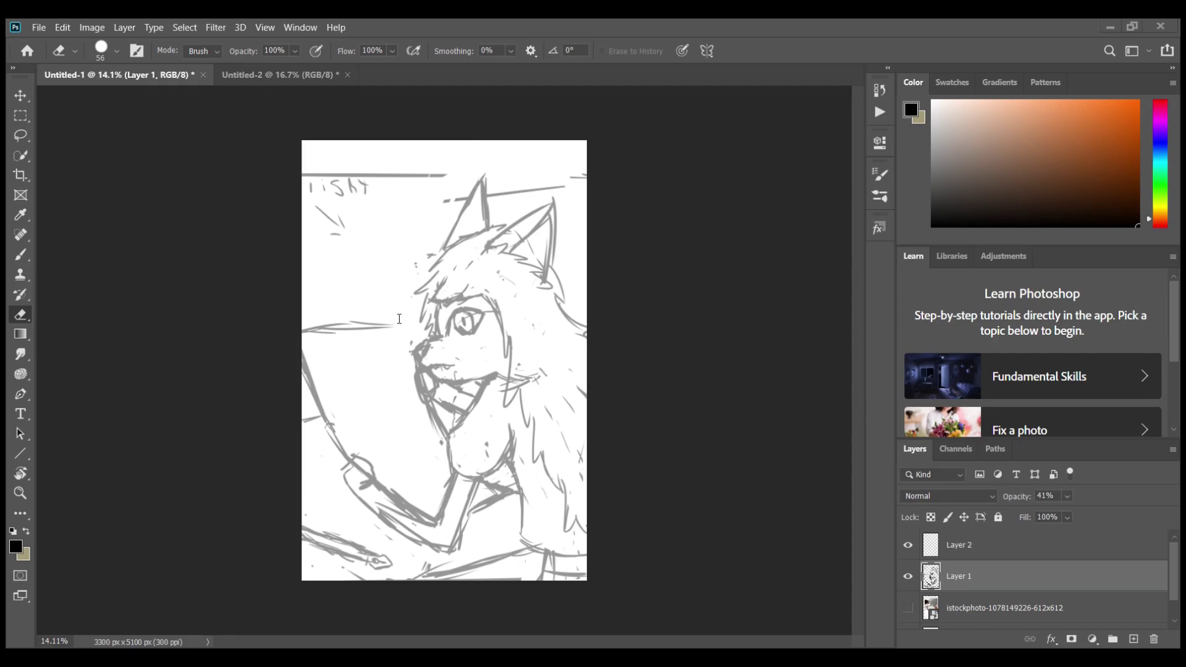
key(b)
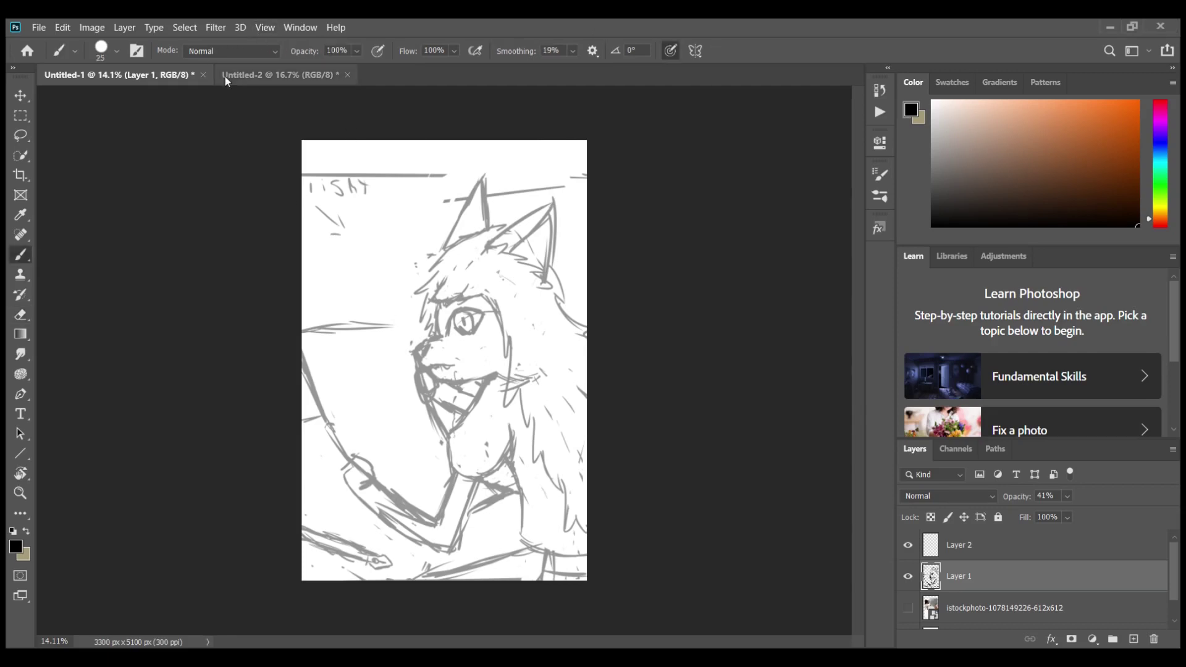
Step: Set the brush smoothing to 14%, redraw the hand at the paper with a thumb and fingers, and clean up the lines under the chin
key(ctrl+z)
key(ctrl+z)
key(ctrl+z)
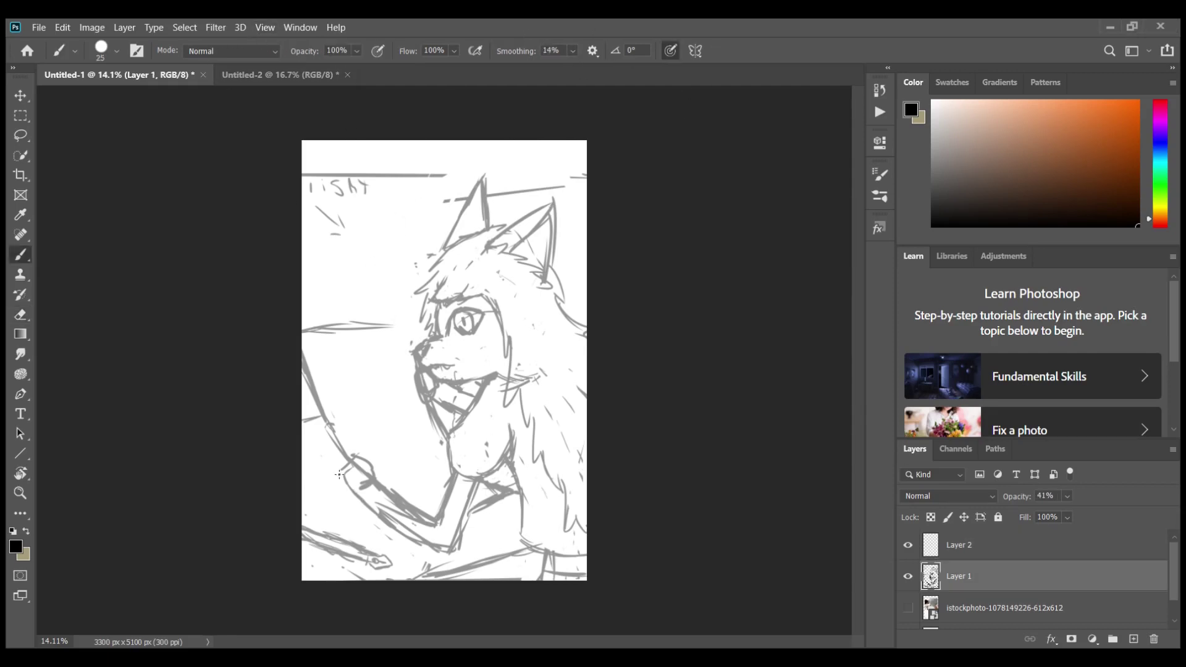
key(e)
key(ctrl+z)
click(20, 258)
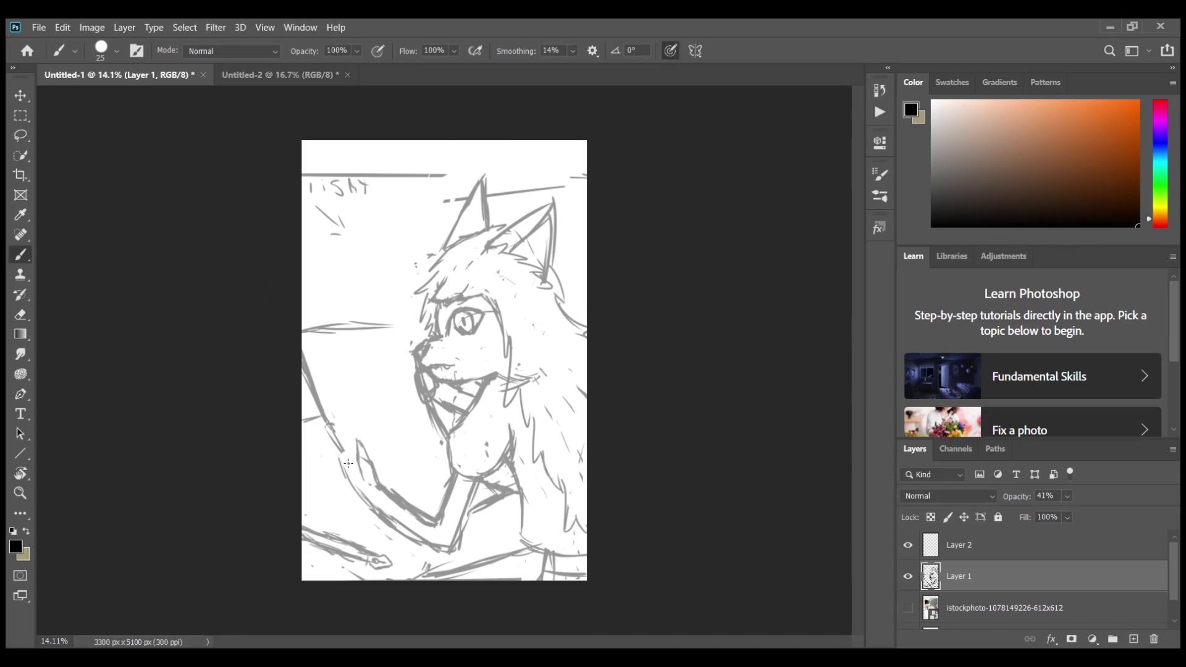
key(ctrl+z)
drag(353, 437, 383, 494)
key(e)
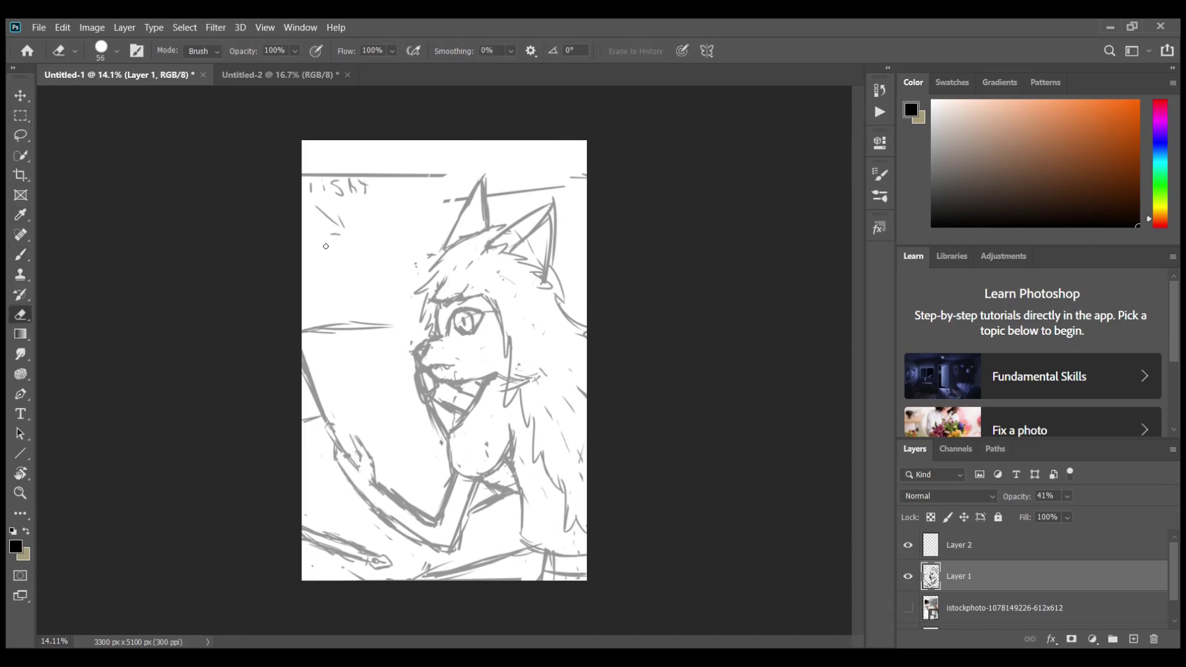
key(b)
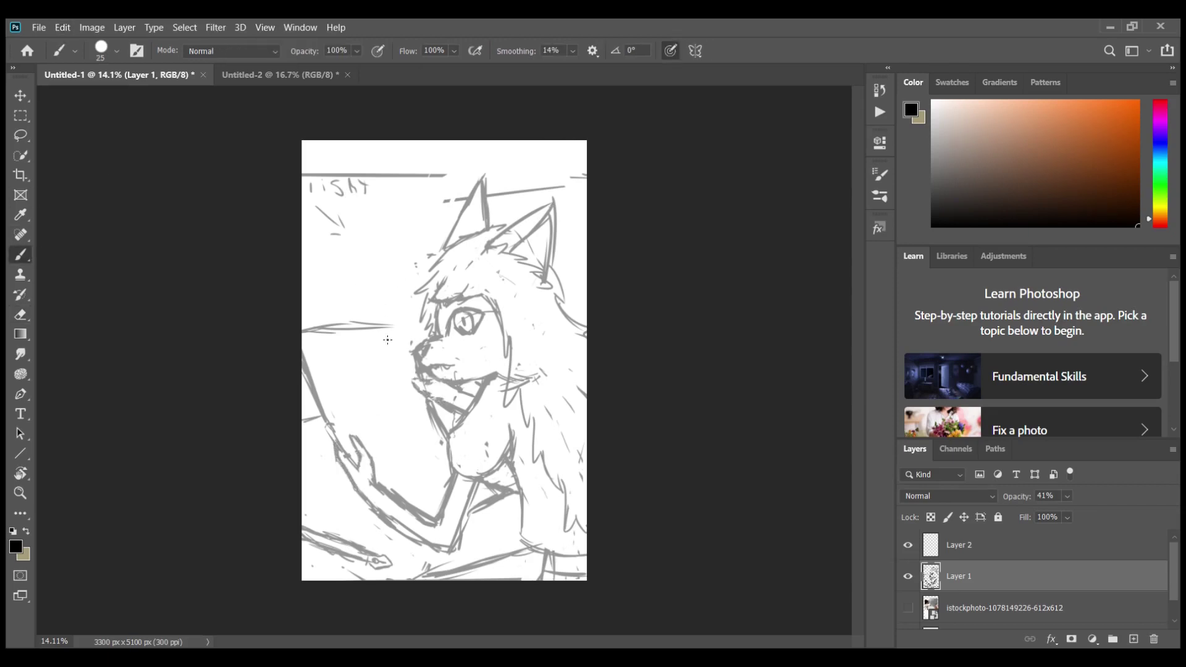
Step: Erase the surplus thumb lines of the hand at the paper and the stray strokes under the chin
key(e)
drag(355, 436, 371, 464)
key(b)
key(e)
mouse_move(470, 387)
mouse_down()
mouse_move(414, 360)
mouse_move(459, 411)
mouse_up()
key(b)
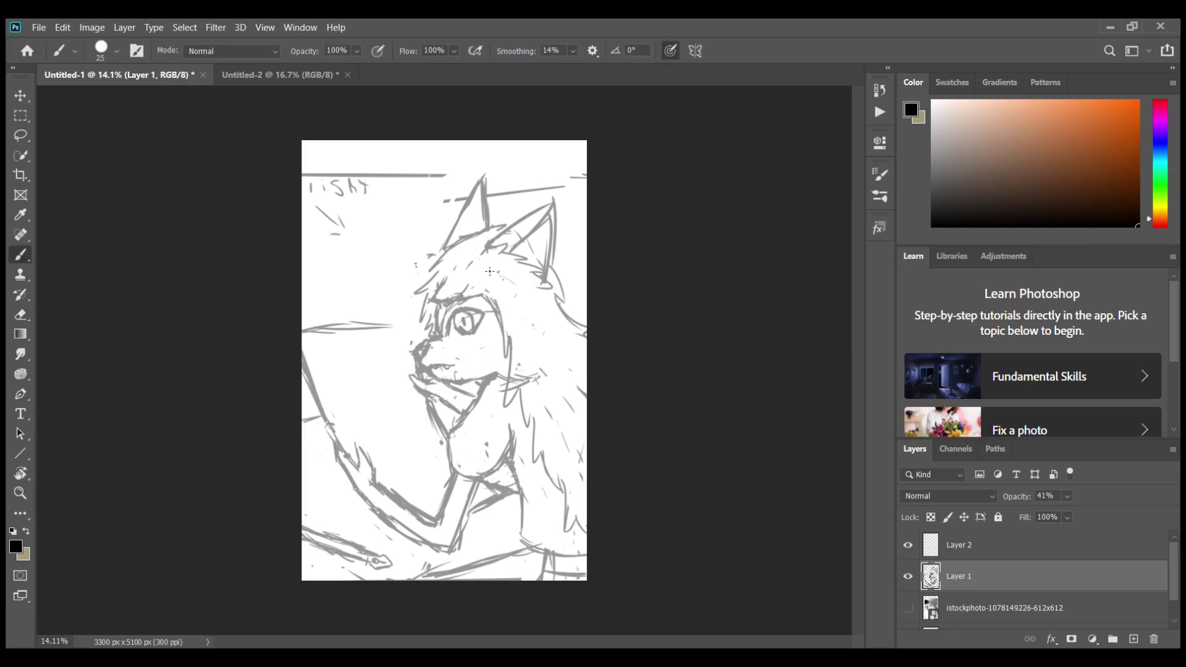
Step: Try inking the ears, head and long hair in thin black lines on Layer 2 with 36% smoothing
key(alt+bracketright)
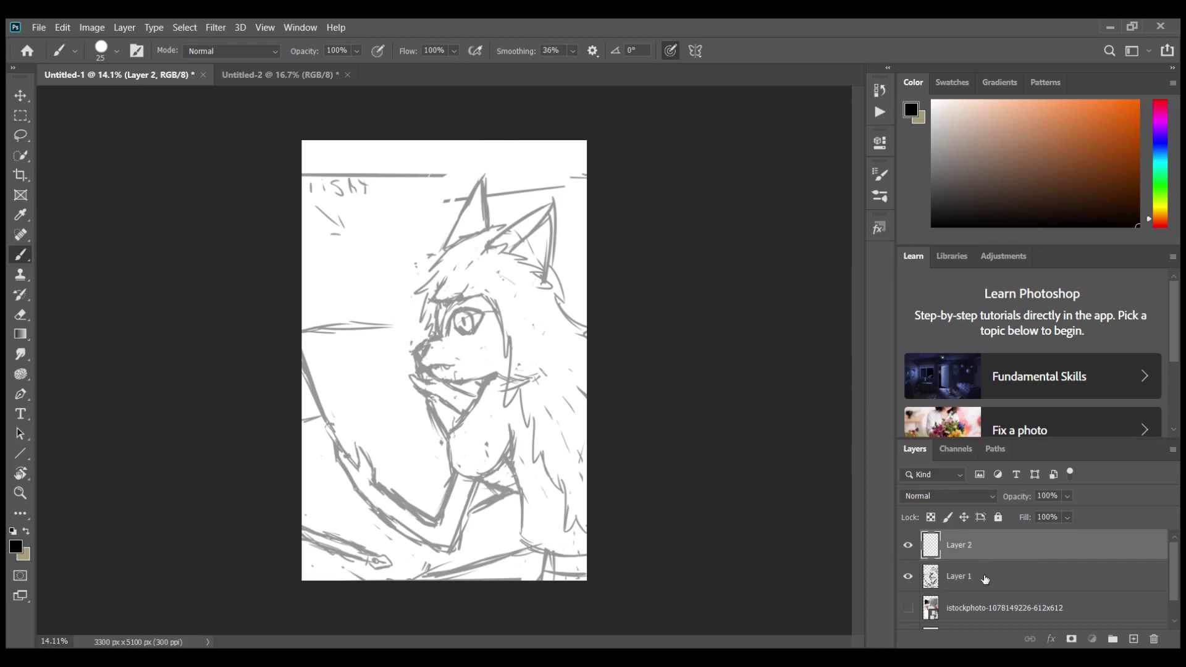
key(alt+bracketleft)
key(alt+bracketright)
drag(473, 201, 433, 269)
drag(483, 176, 490, 227)
key(ctrl+z)
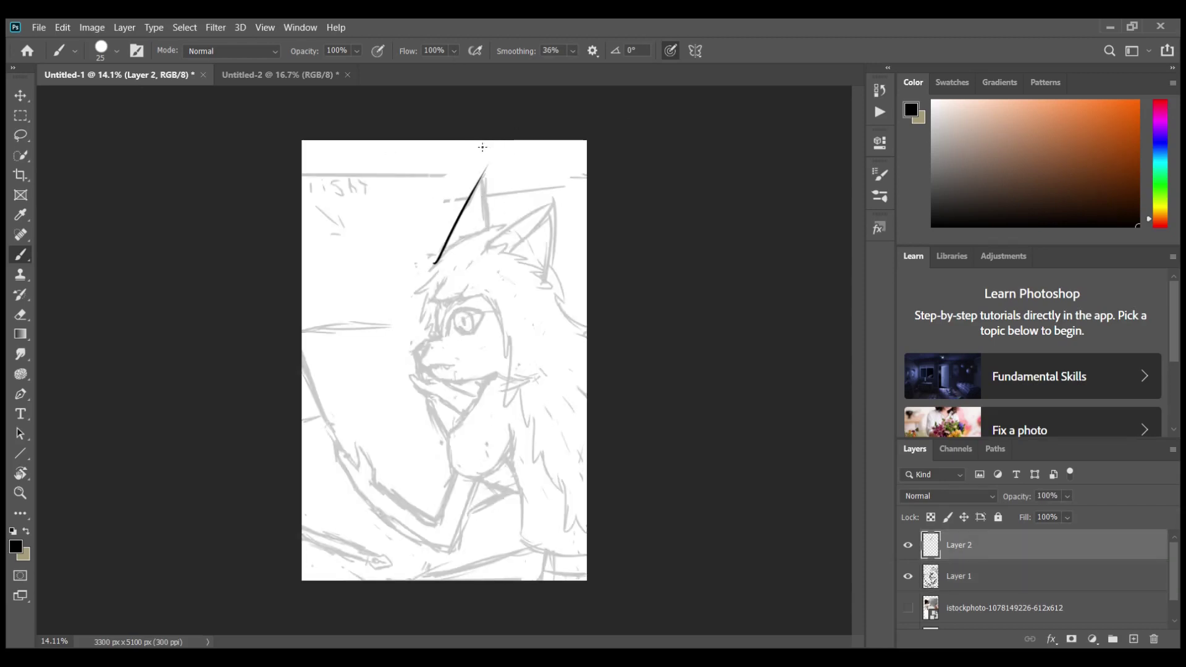
key(ctrl+shift+z)
mouse_move(486, 248)
mouse_down()
mouse_move(551, 201)
mouse_move(550, 271)
mouse_up()
key(e)
mouse_move(434, 263)
mouse_down()
mouse_move(490, 228)
mouse_move(484, 175)
mouse_move(495, 227)
mouse_up()
key(b)
mouse_move(554, 204)
mouse_down()
mouse_move(509, 253)
mouse_move(427, 258)
mouse_move(418, 329)
mouse_move(519, 395)
mouse_move(584, 533)
mouse_up()
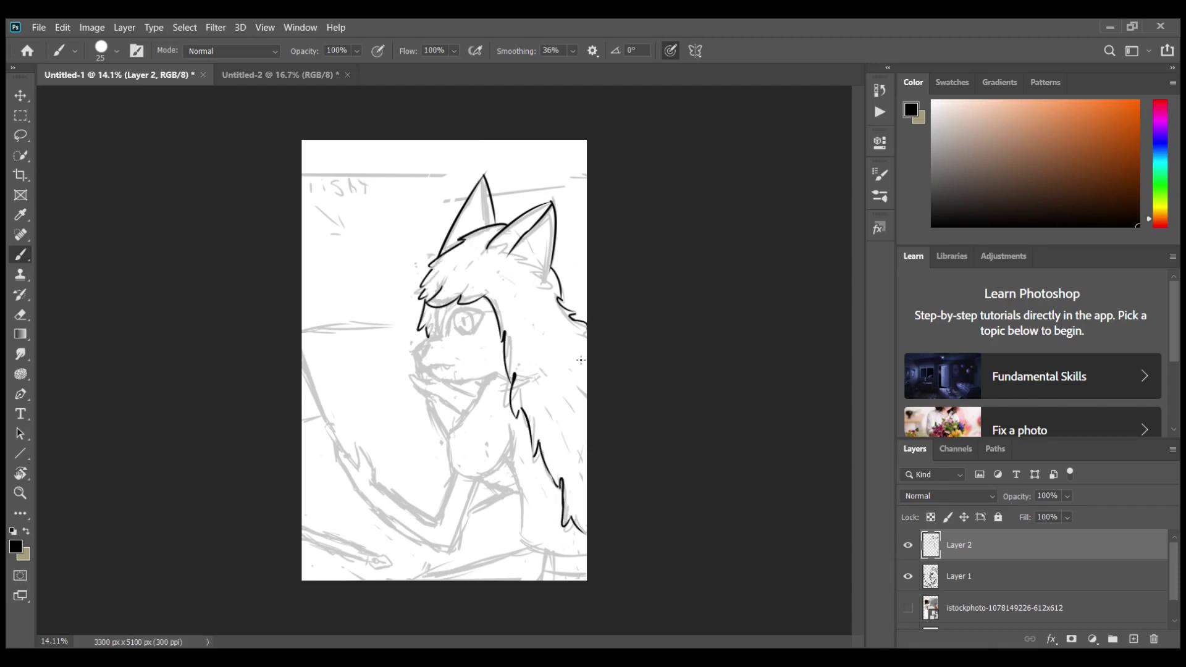
Step: Hide the thin-line layer beneath the sketch and add a new empty layer above the sketch instead
key(ctrl+comma)
key(ctrl+bracketleft)
key(ctrl+shift+alt+n)
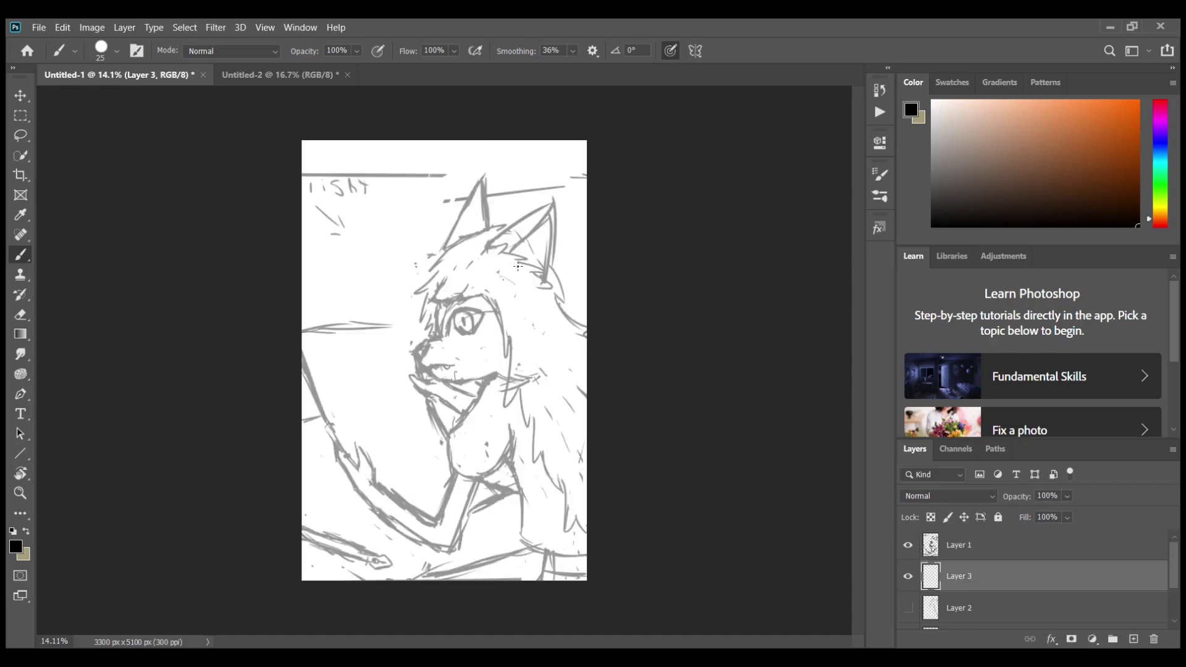
mouse_move(340, 451)
mouse_down()
mouse_move(362, 503)
mouse_move(413, 530)
mouse_up()
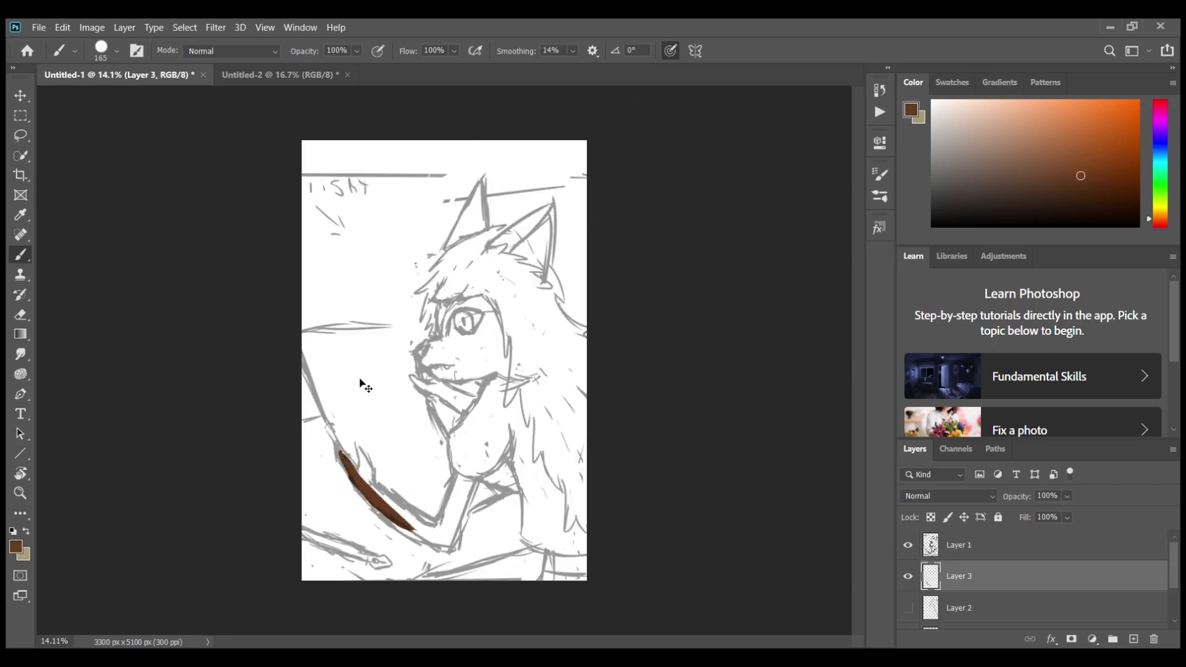
key(ctrl+z)
key(r)
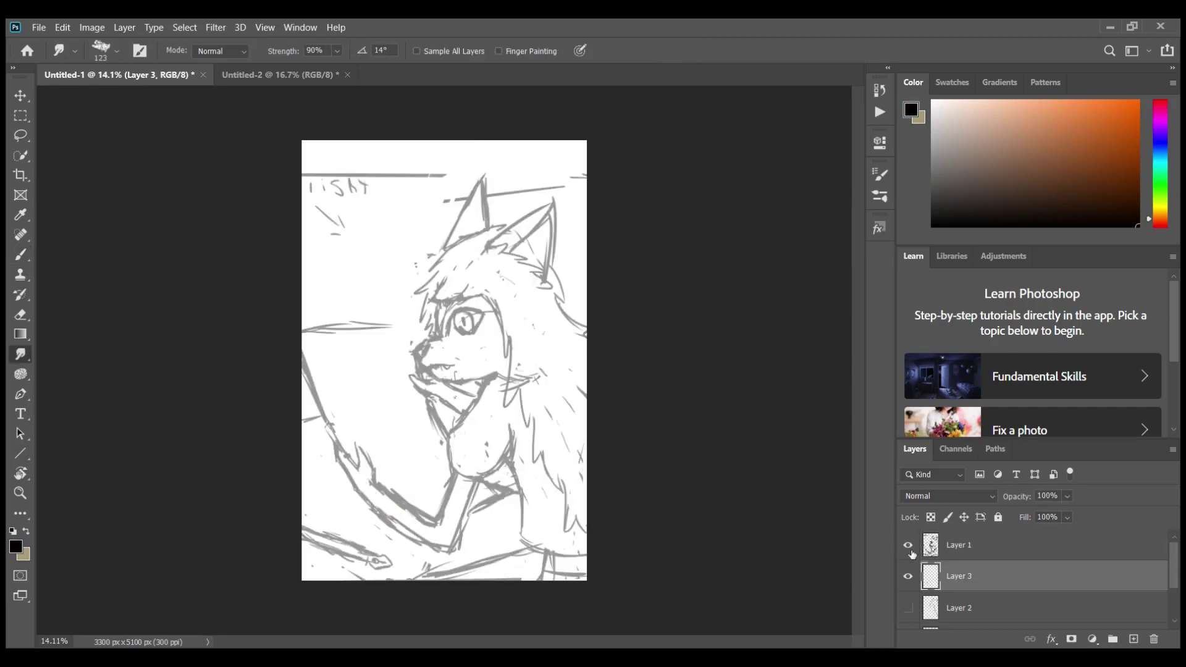
key(ctrl+bracketright)
Step: Test different brush tips with trial strokes, undo them, and set the brush smoothing to 25%
key(b)
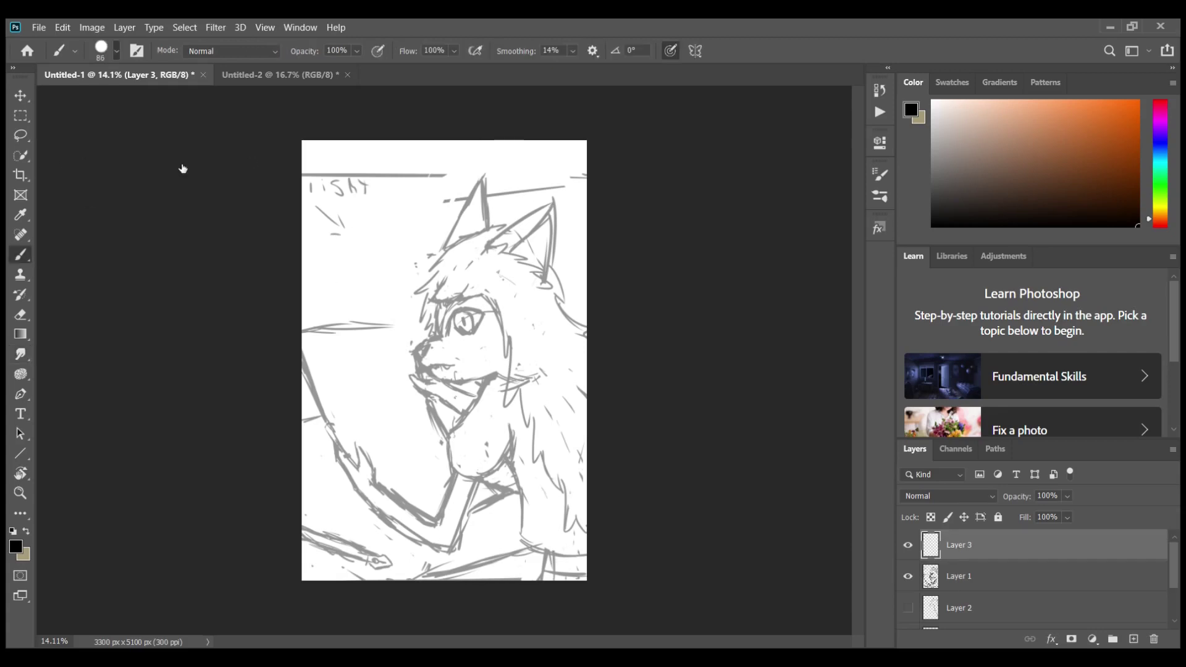
drag(324, 250, 365, 306)
key(ctrl+z)
key(r)
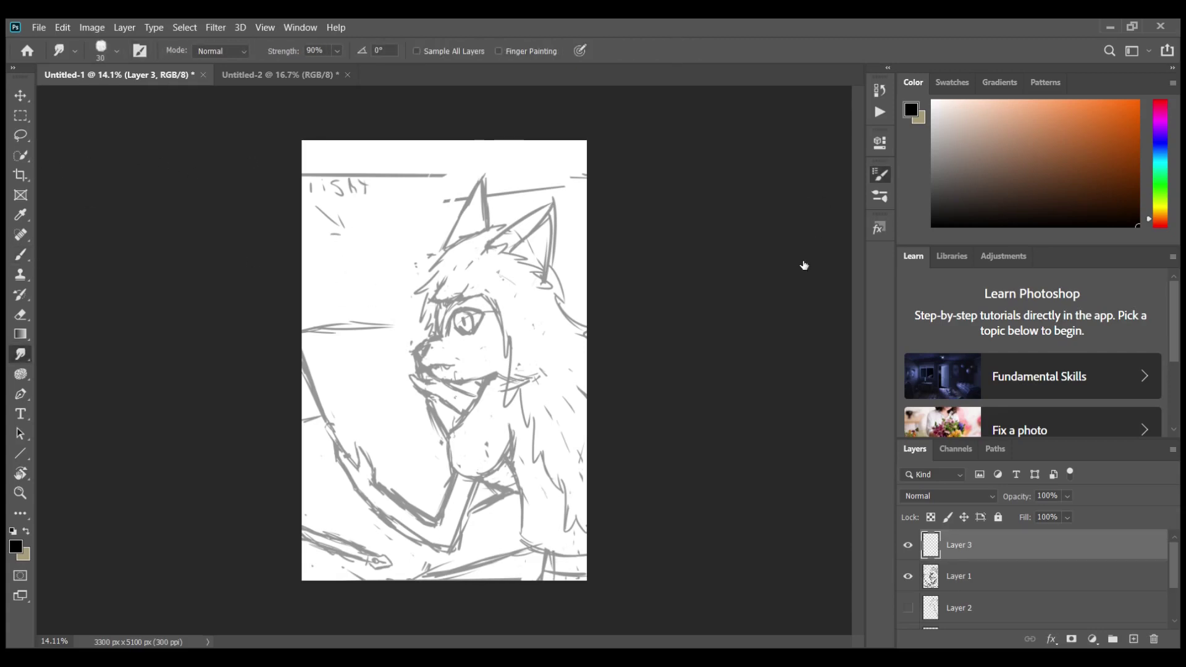
key(b)
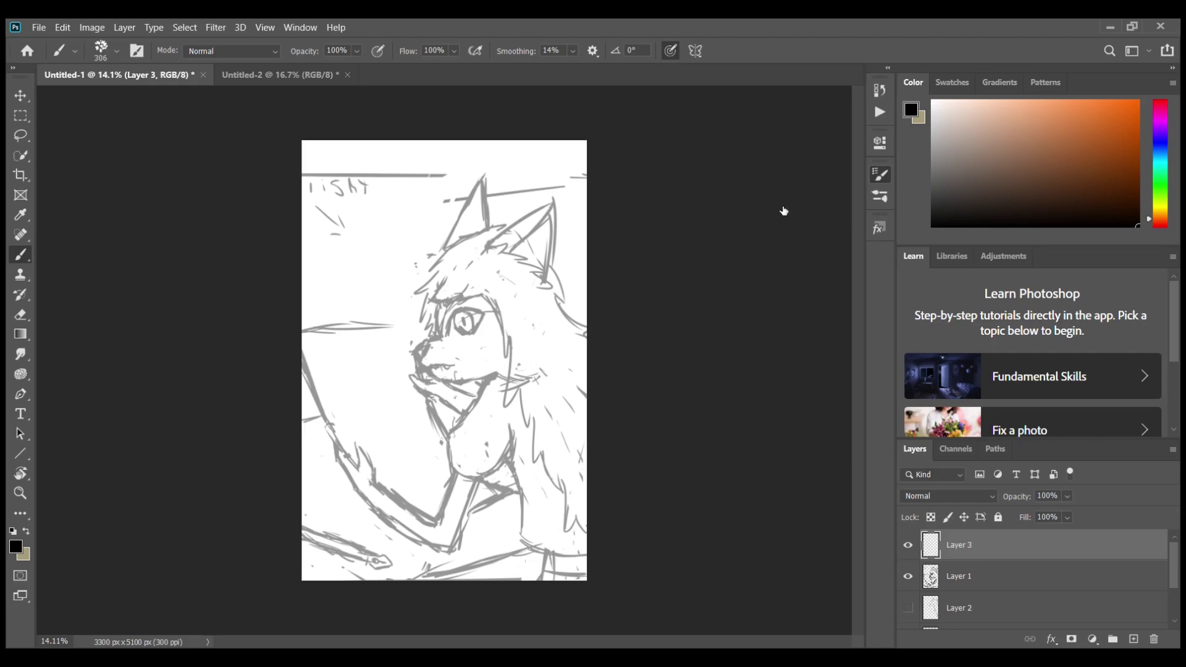
key(bracketleft)
key(bracketleft)
key(bracketleft)
drag(379, 223, 370, 303)
key(ctrl+z)
key(ctrl+z)
Step: Ink both pointed ears on Layer 3 with thick black outlines using a size 92 brush
drag(473, 198, 440, 268)
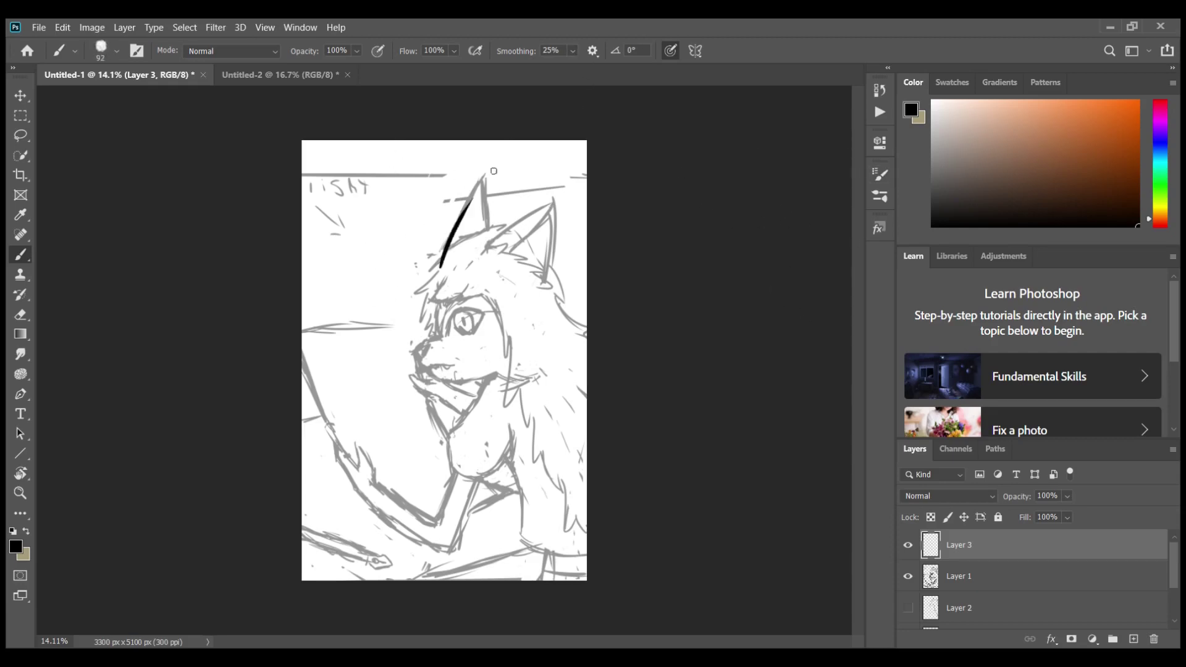
mouse_move(483, 181)
mouse_down()
mouse_move(495, 230)
mouse_move(568, 197)
mouse_move(548, 275)
mouse_up()
drag(503, 254, 570, 187)
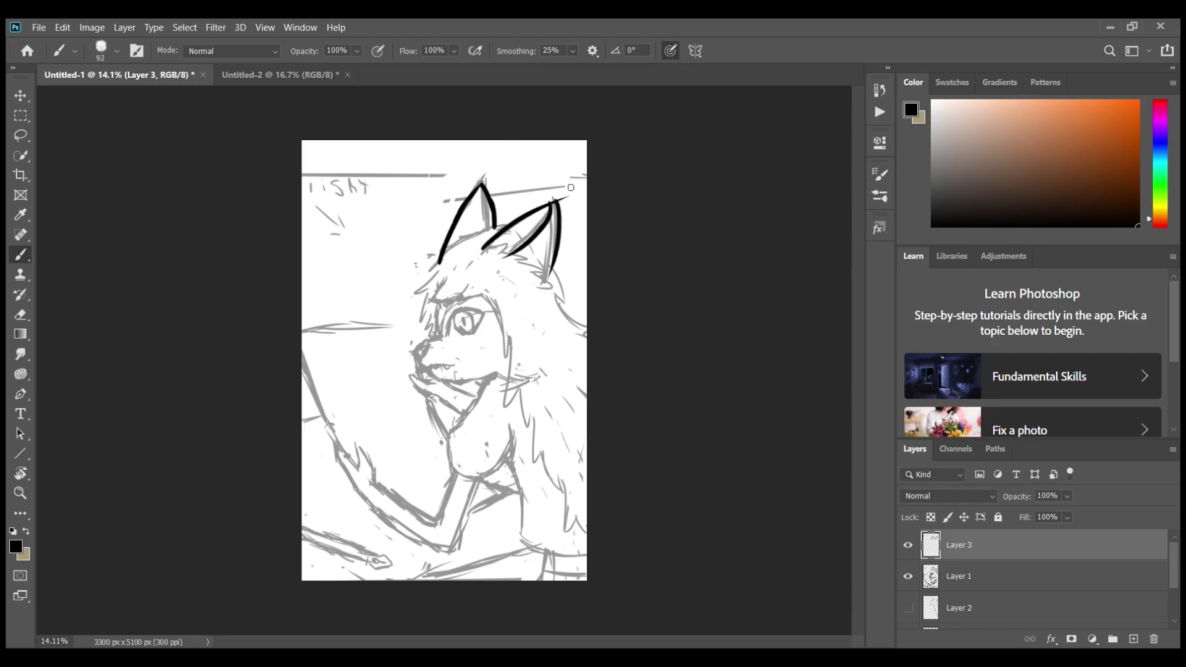
Step: Reduce the brush size to 72 and ink the jagged fringe, crown and long hair down the back
drag(438, 250, 425, 282)
key(ctrl+z)
key(bracketleft)
key(bracketleft)
mouse_move(442, 240)
mouse_down()
mouse_move(423, 300)
mouse_move(427, 339)
mouse_up()
mouse_move(493, 215)
mouse_down()
mouse_move(494, 226)
mouse_move(442, 242)
mouse_up()
mouse_move(422, 300)
mouse_down()
mouse_move(482, 294)
mouse_move(513, 414)
mouse_move(585, 523)
mouse_up()
drag(555, 272, 600, 333)
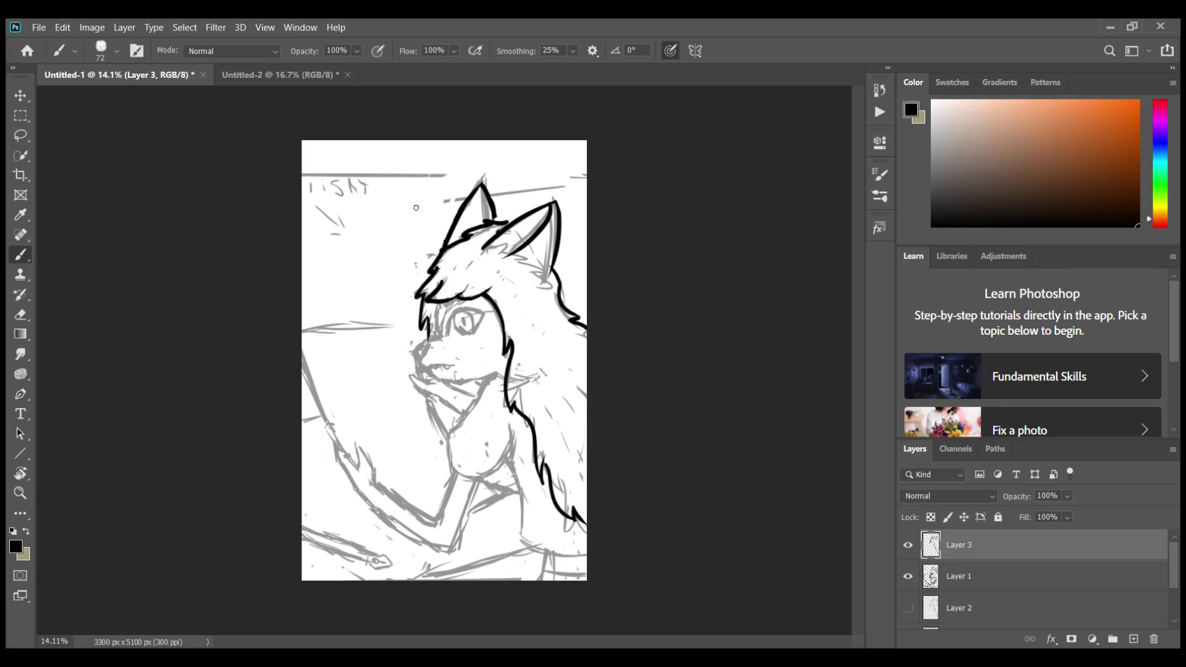
Step: Ink the eye, muzzle and jaw, then the shoulder and the bent arm reaching toward the paper
mouse_move(442, 301)
mouse_down()
mouse_move(437, 338)
mouse_move(446, 337)
mouse_up()
mouse_move(477, 310)
mouse_down()
mouse_move(458, 329)
mouse_move(491, 373)
mouse_move(460, 475)
mouse_move(512, 426)
mouse_up()
mouse_move(457, 469)
mouse_down()
mouse_move(432, 524)
mouse_move(463, 517)
mouse_move(444, 549)
mouse_move(333, 443)
mouse_up()
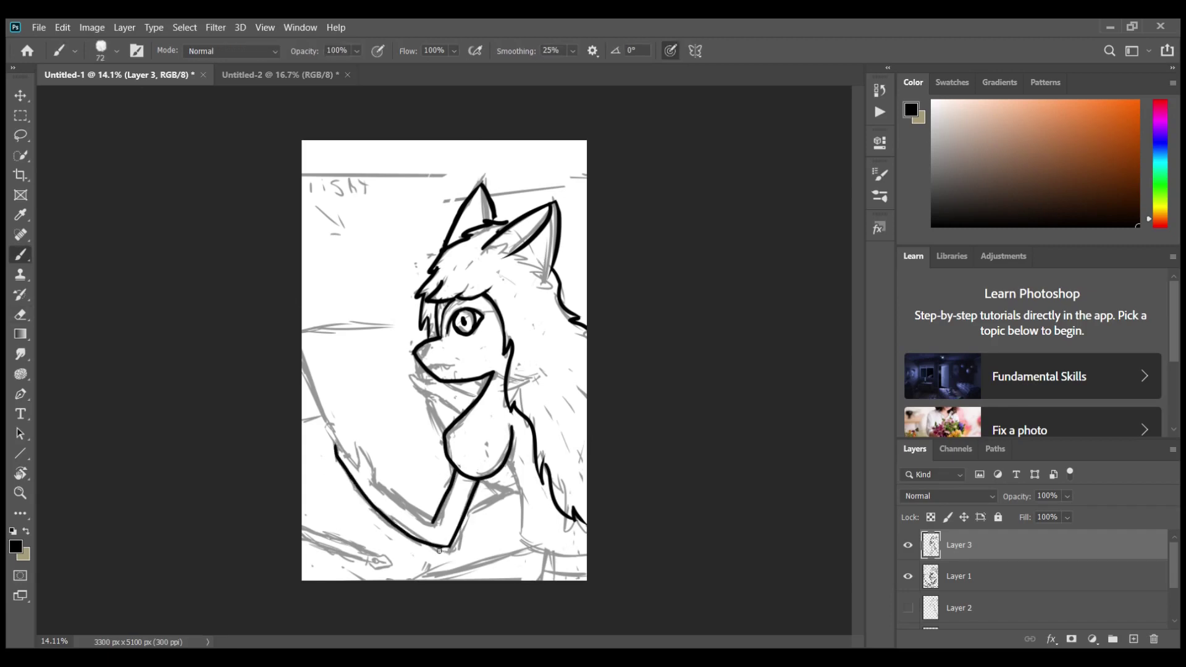
Step: Ink the side and hem of the torso, the hand, and the paper's upper and lower edges
mouse_move(509, 460)
mouse_down()
mouse_move(590, 550)
mouse_move(544, 579)
mouse_up()
drag(519, 481, 465, 519)
drag(301, 333, 412, 326)
mouse_move(303, 359)
mouse_down()
mouse_move(359, 470)
mouse_move(433, 524)
mouse_up()
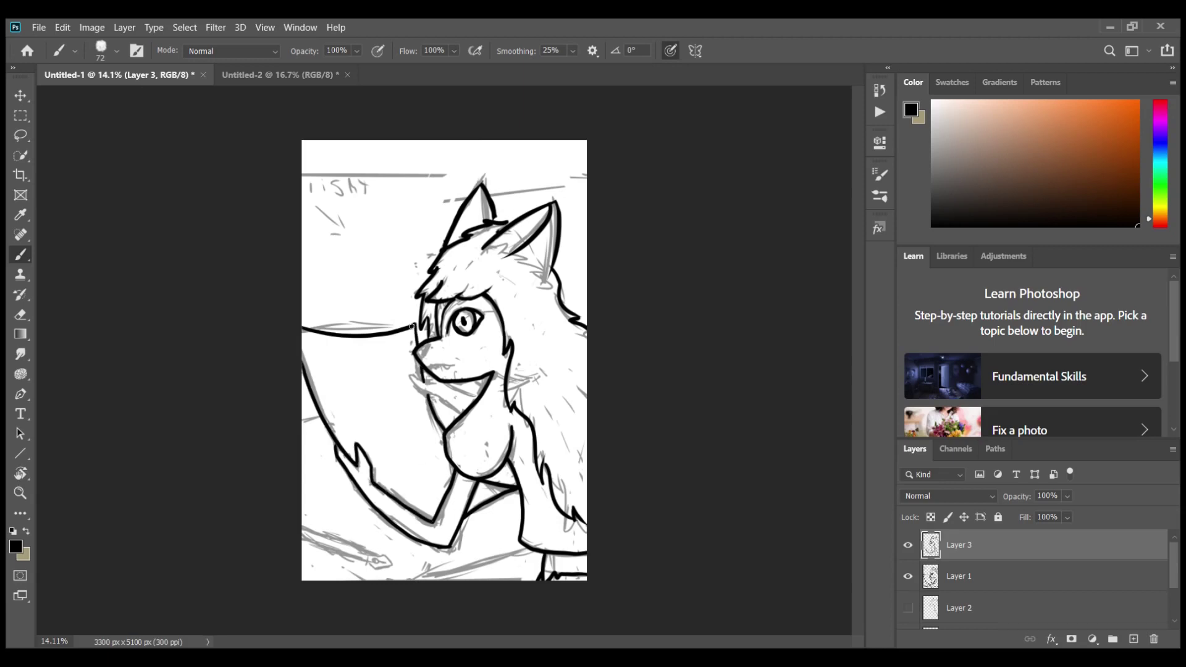
Step: Ink the hand under the chin and the jagged hair strands around the base of the near ear
drag(411, 373, 439, 374)
drag(486, 242, 556, 288)
key(ctrl+z)
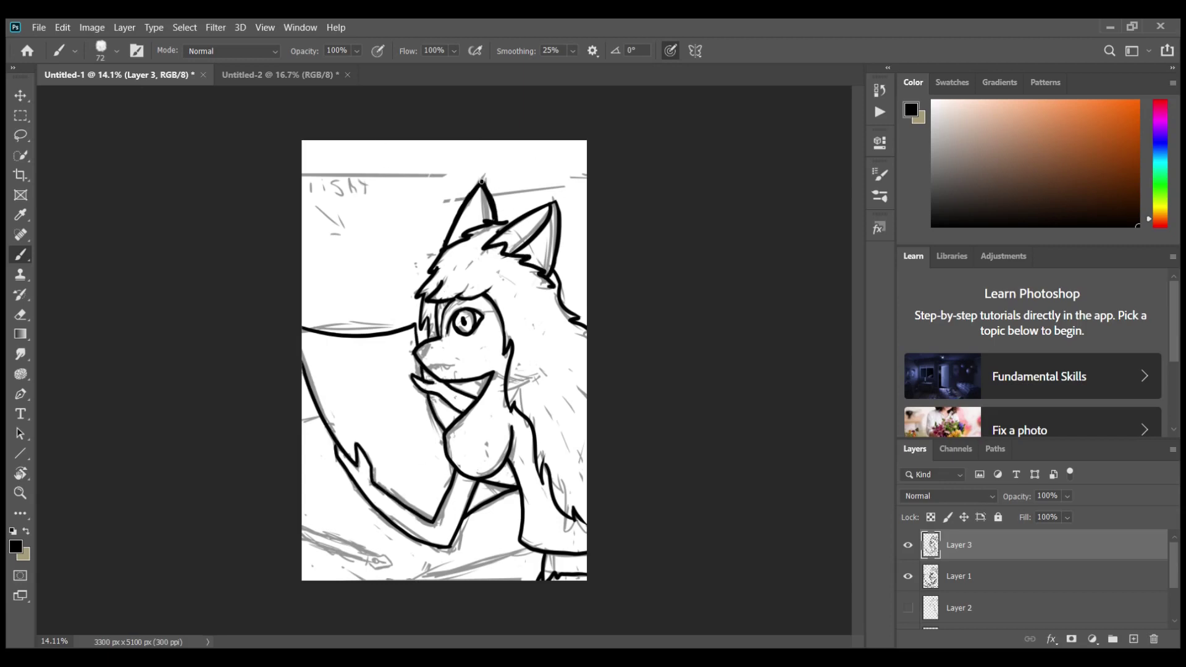
Step: Thicken the outlines of the ear, hair, jaw, sleeve and arm, and fill the nose in black
drag(553, 200, 565, 280)
key(ctrl+z)
mouse_move(585, 527)
mouse_down()
mouse_move(539, 465)
mouse_move(534, 487)
mouse_up()
drag(547, 560, 589, 550)
drag(486, 476, 447, 546)
drag(481, 485, 517, 427)
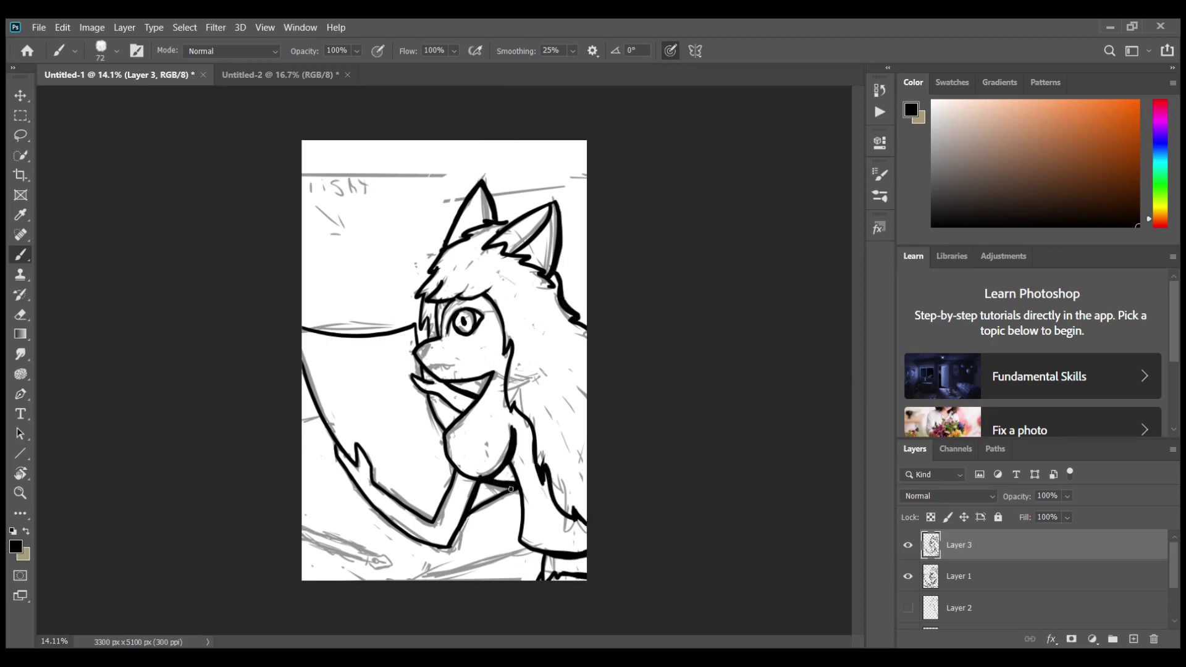
drag(511, 489, 474, 505)
mouse_move(508, 347)
mouse_down()
mouse_move(492, 297)
mouse_move(477, 321)
mouse_up()
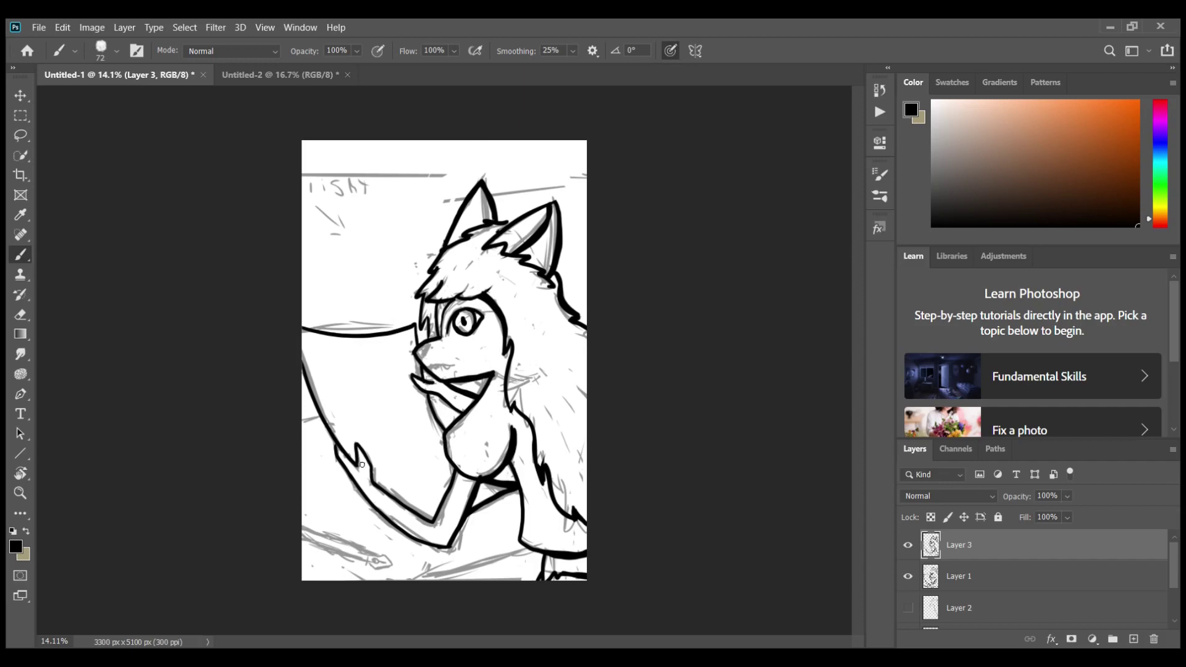
mouse_move(365, 497)
mouse_down()
mouse_move(475, 565)
mouse_move(527, 559)
mouse_up()
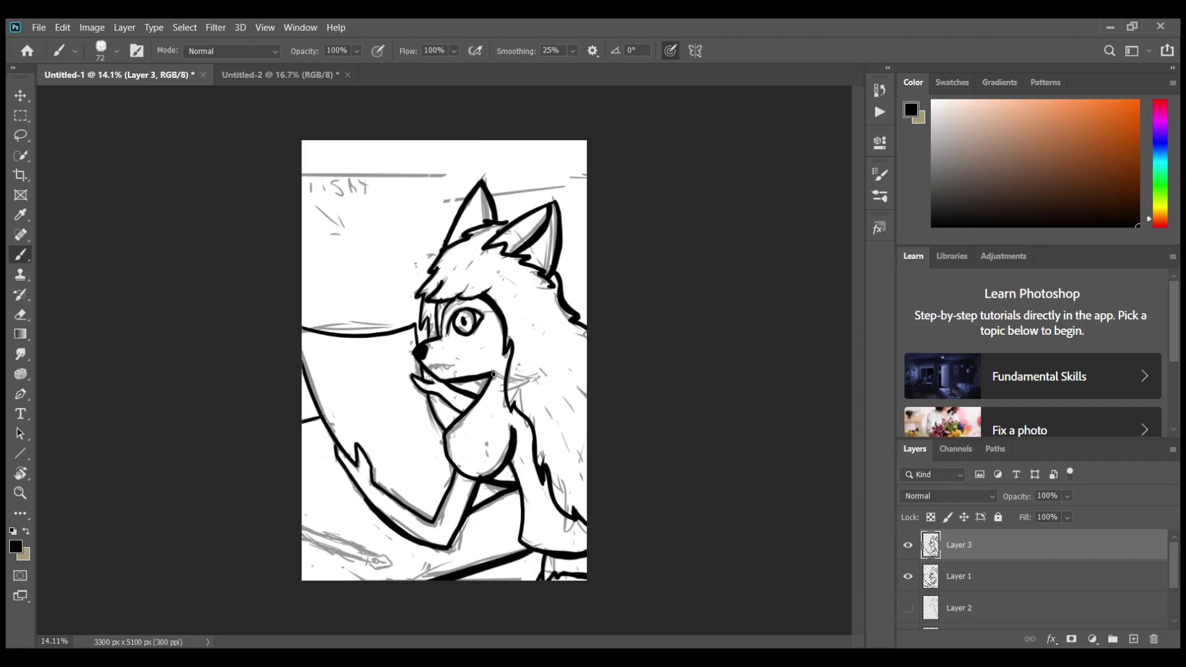
Step: Ink the second line of the table edge, the mouth, and the pen with its nib on the table
drag(474, 580, 542, 559)
drag(366, 561, 373, 555)
drag(364, 563, 322, 548)
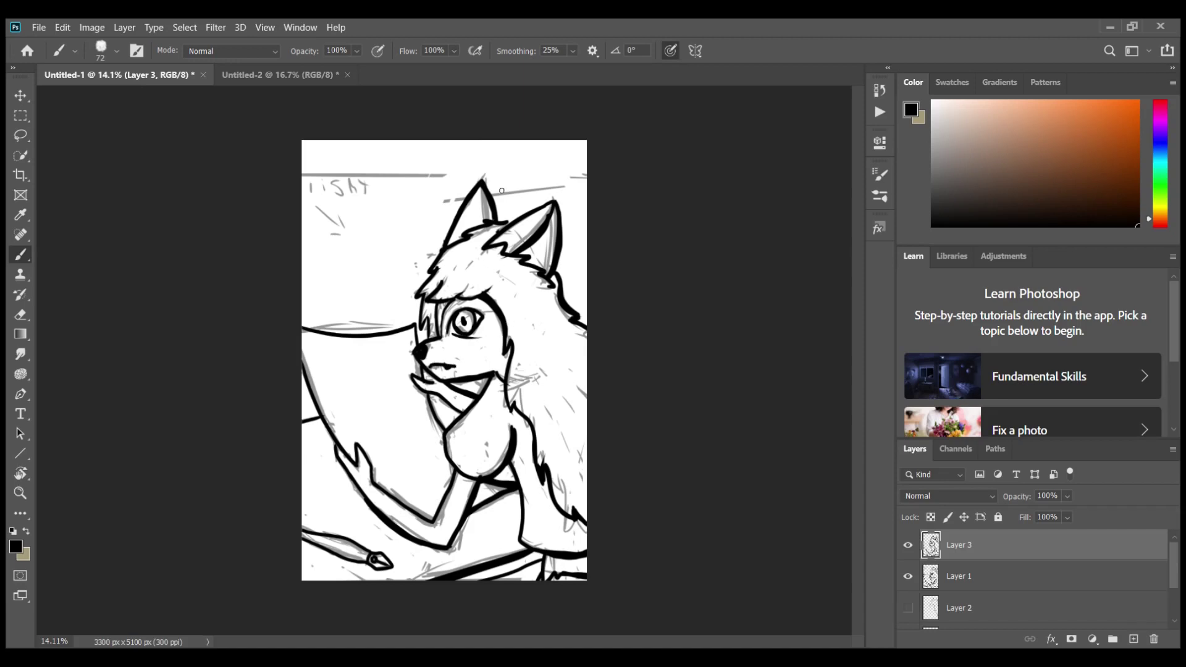
Step: Hide the rough sketch and add a new layer with a muted dark brown as the paint colour
click(1134, 638)
click(908, 608)
click(1108, 193)
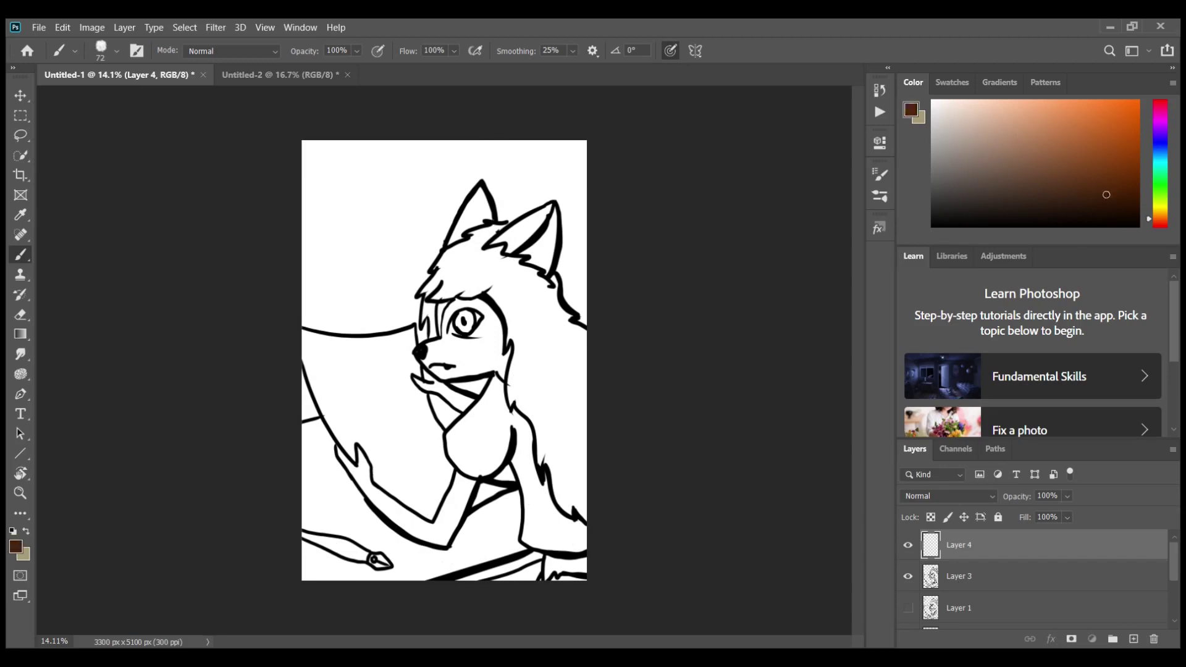
click(1161, 215)
click(1128, 155)
mouse_move(1128, 155)
mouse_down()
mouse_move(1119, 175)
mouse_move(1034, 188)
mouse_up()
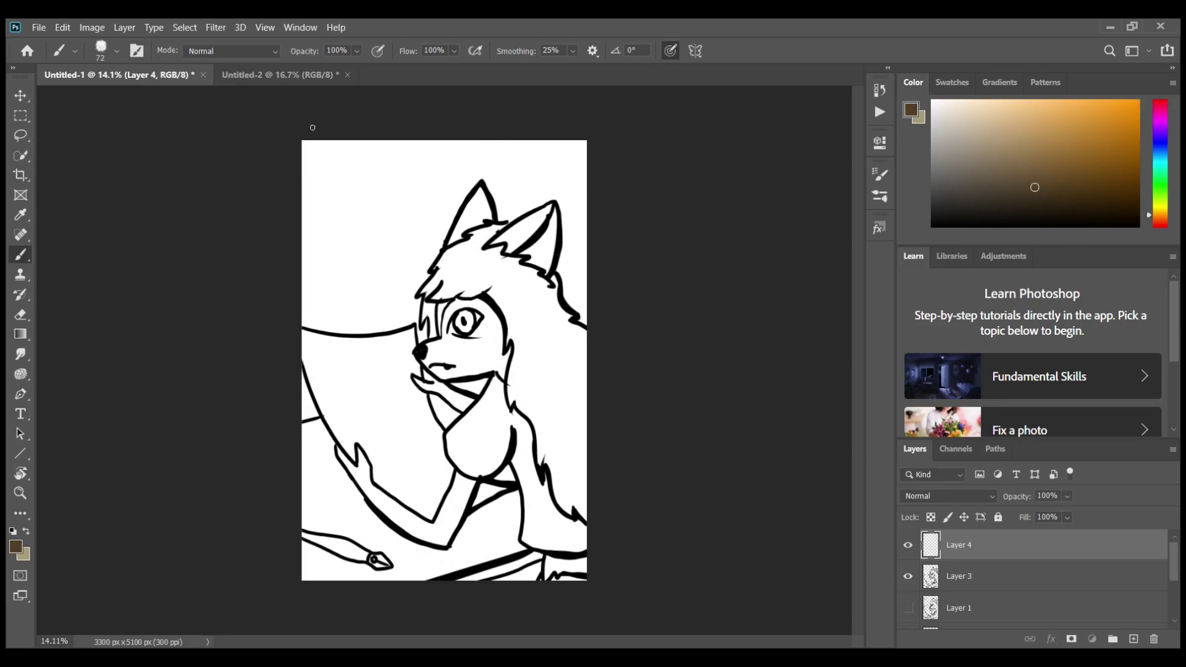
Step: Move the new layer beneath the line art and paint the face, arms and ears brown with a size 152 brush
key(bracketright)
key(bracketright)
key(bracketright)
key(bracketright)
key(ctrl+bracketleft)
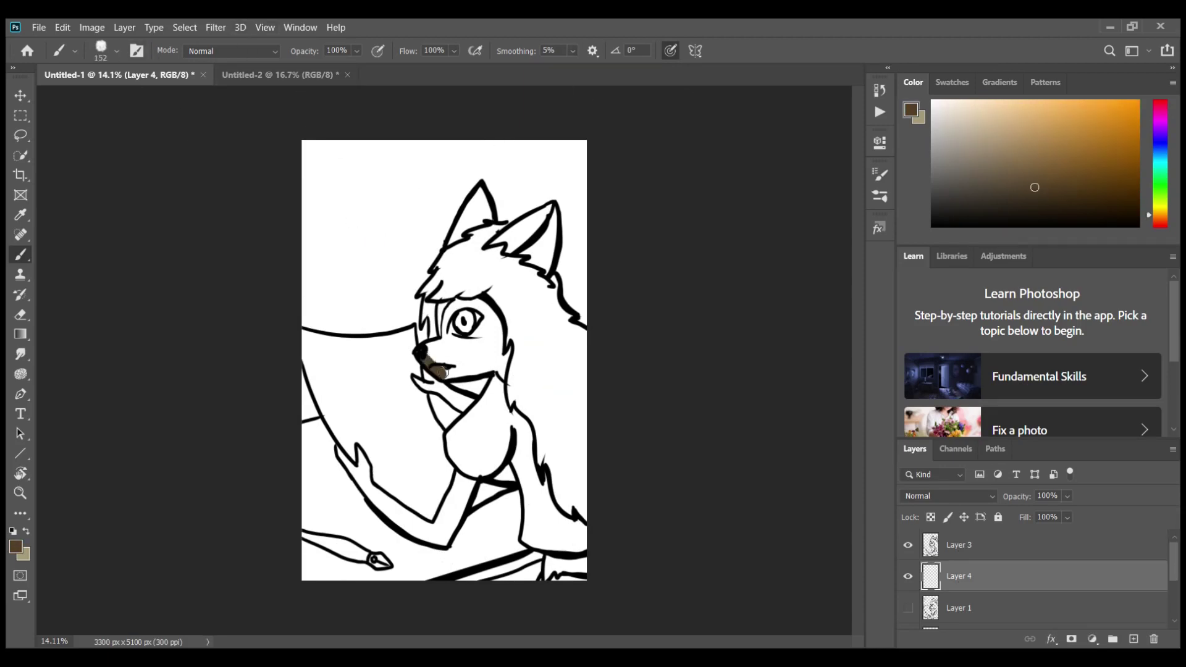
mouse_move(442, 321)
mouse_down()
mouse_move(457, 366)
mouse_move(473, 312)
mouse_move(510, 346)
mouse_up()
mouse_move(343, 451)
mouse_down()
mouse_move(440, 540)
mouse_move(470, 489)
mouse_up()
drag(430, 378, 464, 406)
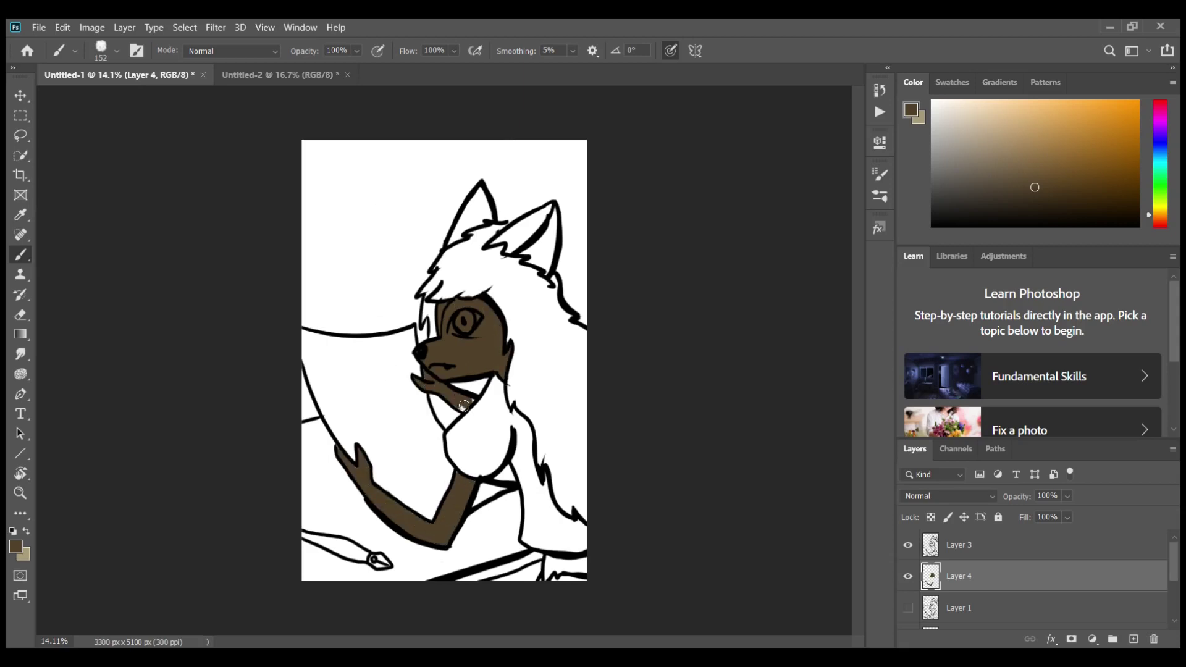
mouse_move(452, 235)
mouse_down()
mouse_move(489, 215)
mouse_move(547, 275)
mouse_up()
Step: Paint the fringe and long hair in a near-black brown on a new layer
click(1133, 639)
drag(1058, 202, 1056, 215)
mouse_move(518, 395)
mouse_down()
mouse_move(572, 513)
mouse_move(527, 365)
mouse_move(592, 360)
mouse_move(555, 356)
mouse_move(555, 279)
mouse_move(498, 303)
mouse_move(516, 270)
mouse_move(501, 249)
mouse_move(475, 288)
mouse_move(425, 289)
mouse_move(464, 285)
mouse_move(454, 255)
mouse_move(497, 225)
mouse_up()
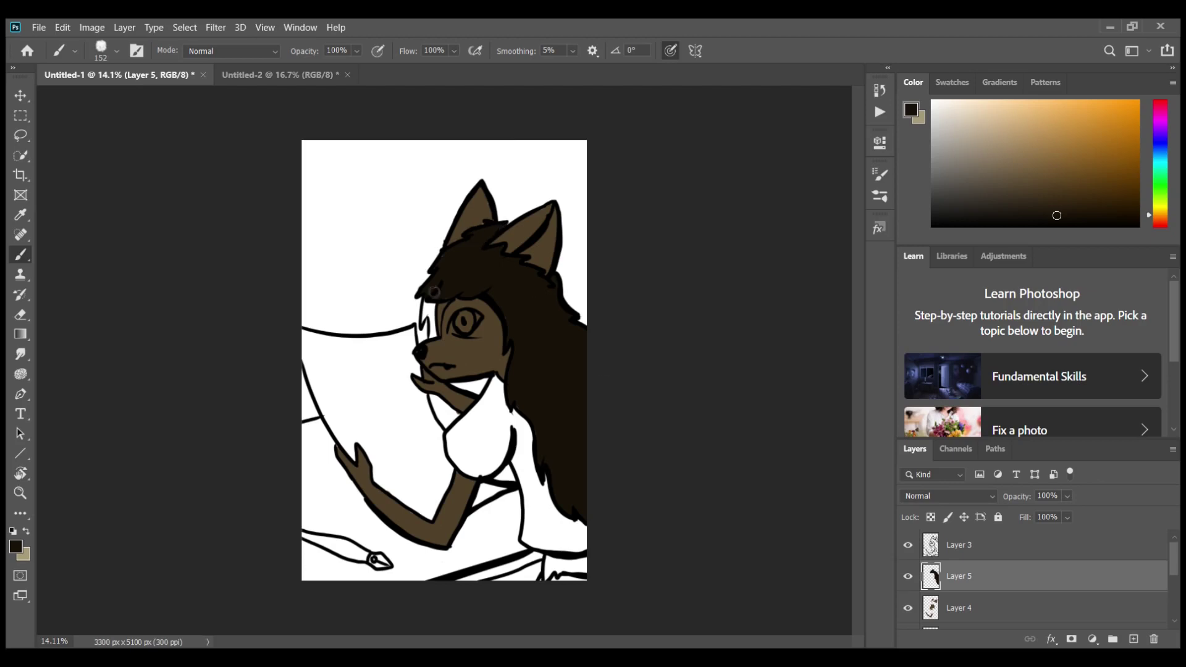
mouse_move(434, 292)
mouse_down()
mouse_move(432, 334)
mouse_move(431, 297)
mouse_up()
Step: Fill the table area with very dark brown on a new layer using the Paint Bucket at tolerance 100
click(1111, 226)
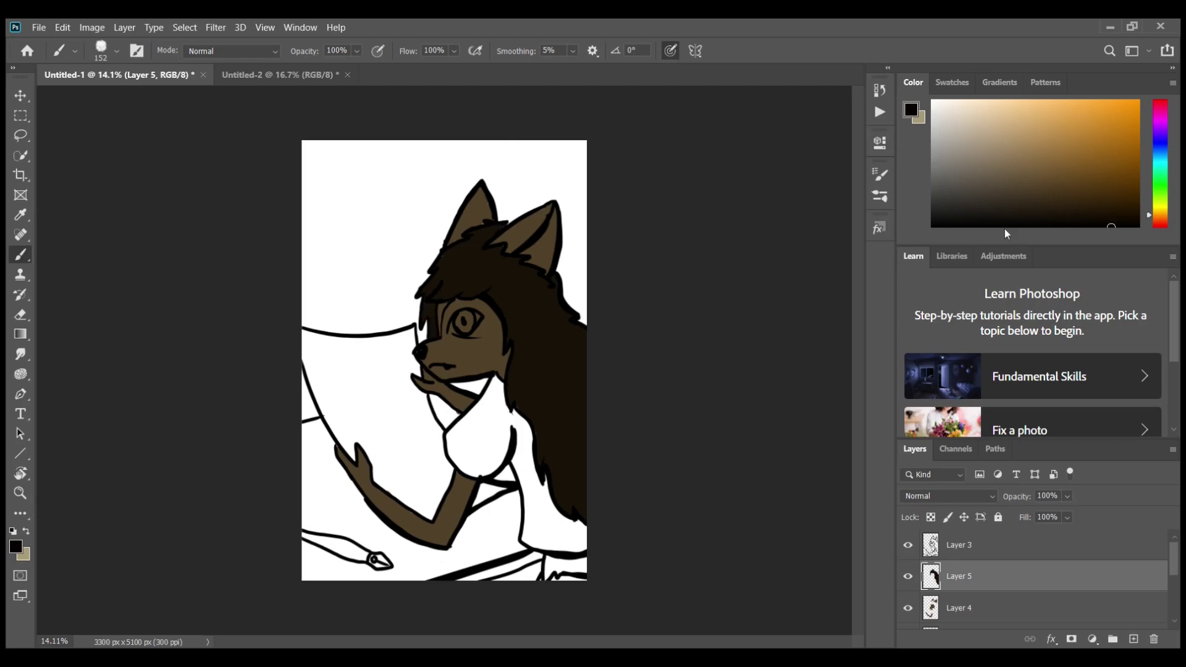
click(1134, 640)
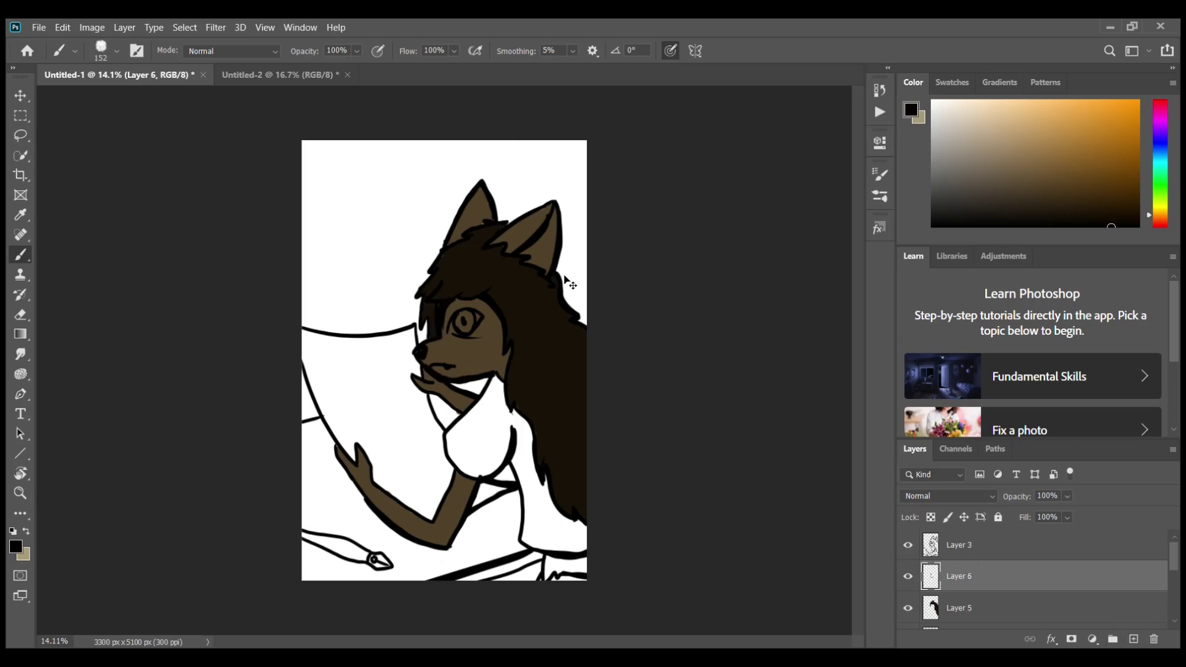
click(1071, 199)
click(1061, 205)
drag(317, 518, 401, 580)
key(g)
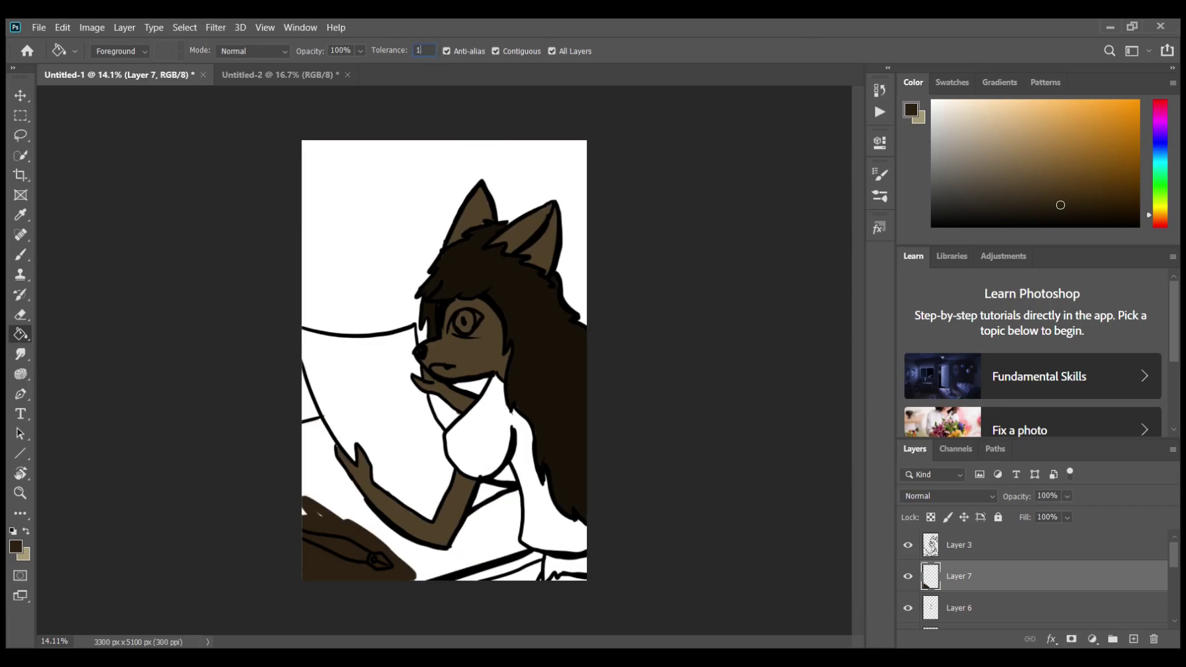
text(00)
click(313, 485)
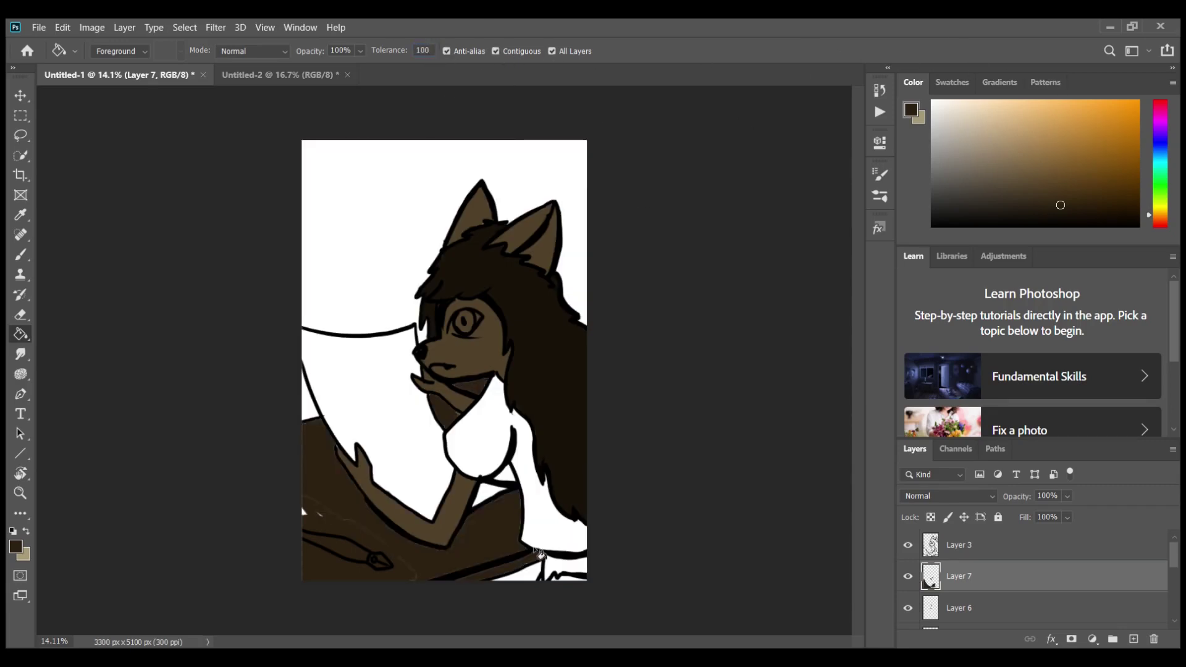
key(b)
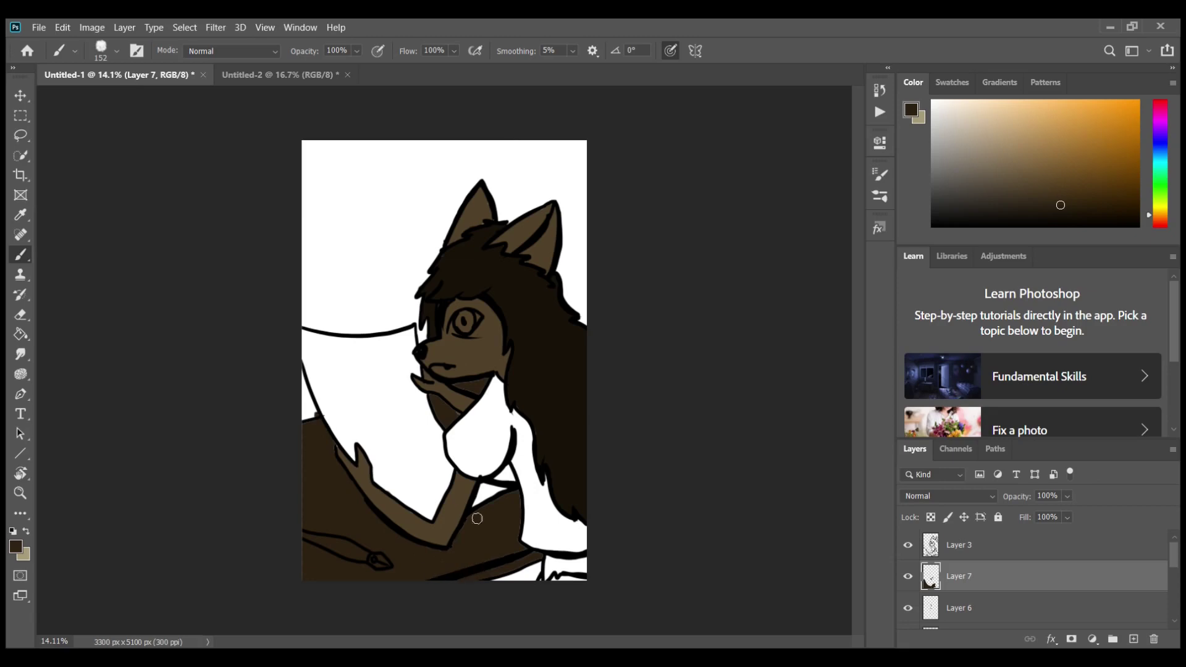
Step: Paint the eye's iris orange on a new layer
click(1121, 144)
click(1133, 639)
drag(461, 316, 466, 327)
Step: Fill the gap under the arm with dark brown and paint the clothing light tan on a new layer
click(1133, 639)
click(1059, 204)
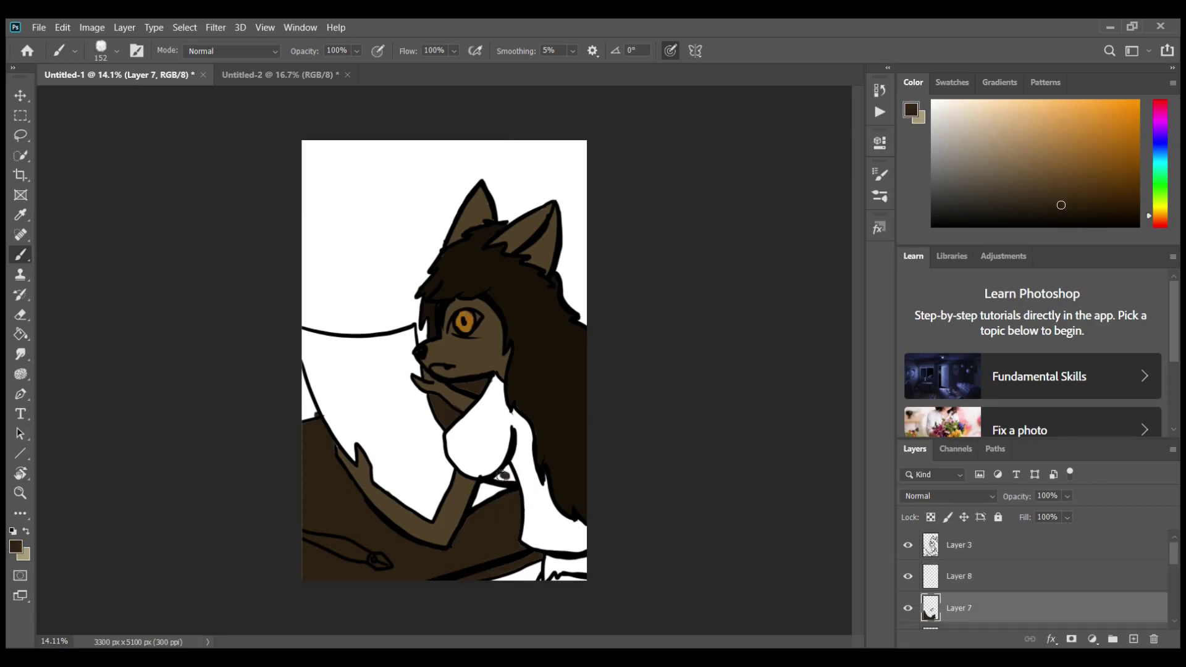
click(1003, 138)
mouse_move(454, 436)
mouse_down()
mouse_move(470, 461)
mouse_move(497, 396)
mouse_move(522, 432)
mouse_move(540, 537)
mouse_move(562, 581)
mouse_move(540, 497)
mouse_move(559, 516)
mouse_up()
key(e)
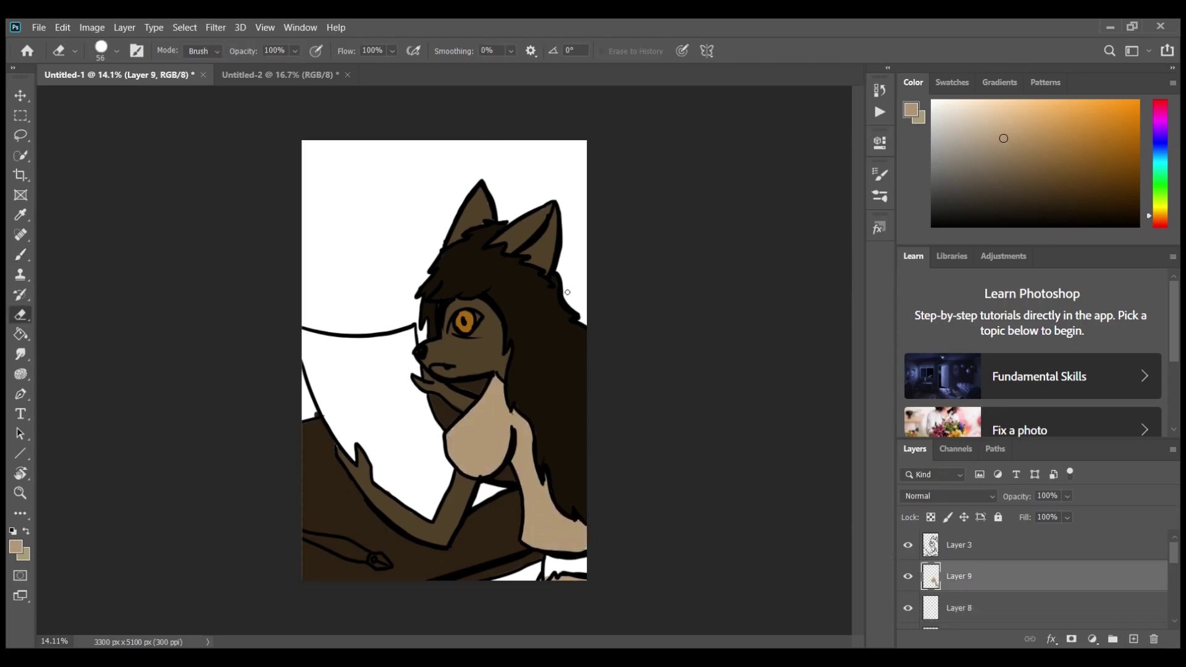
Step: Undo a trial of orange on the far eye and paint the eye white on Layer 8 with the clothing's tan
key(alt+bracketleft)
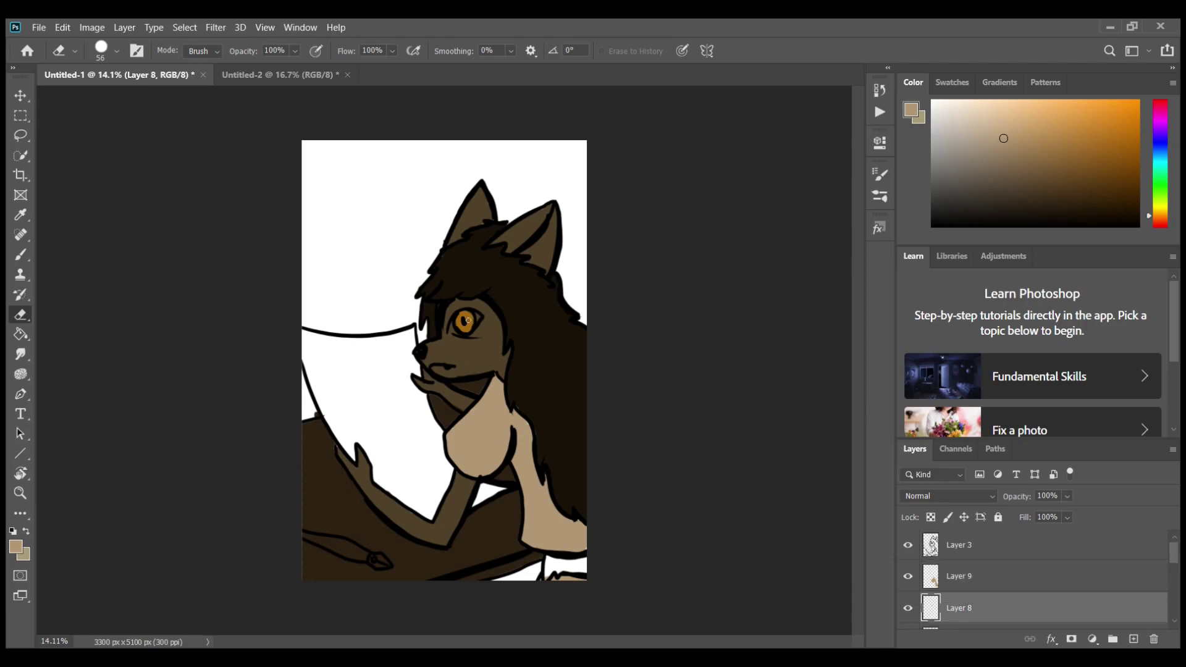
key(alt+bracketright)
key(b)
alt+click(468, 320)
key(alt+bracketleft)
drag(439, 330, 446, 313)
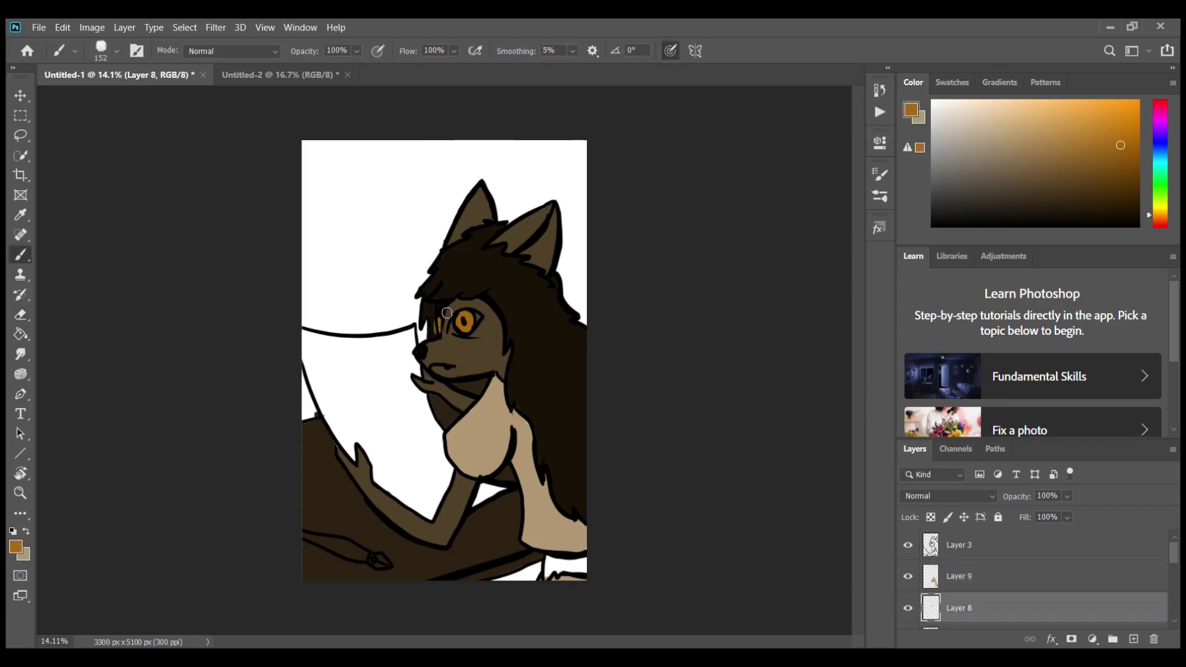
key(ctrl+z)
alt+click(493, 426)
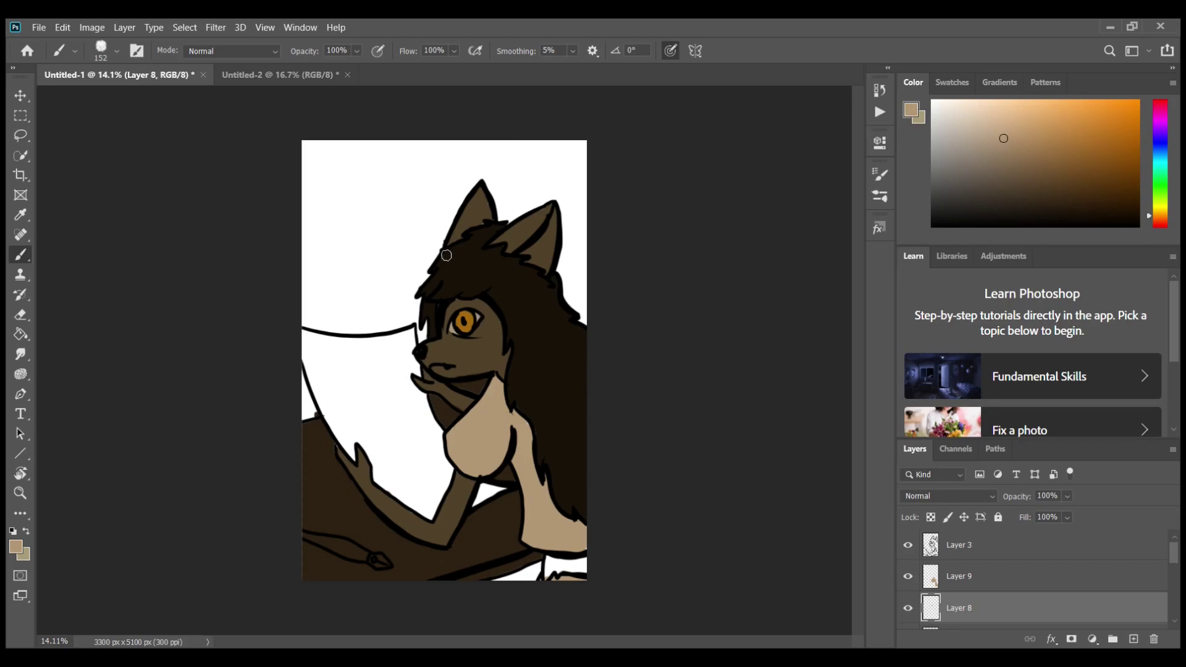
Step: Paint the near ear's inside dusty pink on Layer 8 and the remaining cuff tan on Layer 9
drag(528, 265, 549, 213)
click(973, 577)
alt+click(582, 546)
mouse_move(552, 562)
mouse_down()
mouse_move(581, 565)
mouse_move(556, 571)
mouse_up()
Step: Fill the paper with a light beige on Layer 9 using the Paint Bucket at tolerance 10
mouse_move(309, 371)
mouse_down()
mouse_move(328, 420)
mouse_move(382, 346)
mouse_move(389, 488)
mouse_move(411, 345)
mouse_move(424, 512)
mouse_move(444, 475)
mouse_move(431, 426)
mouse_up()
key(g)
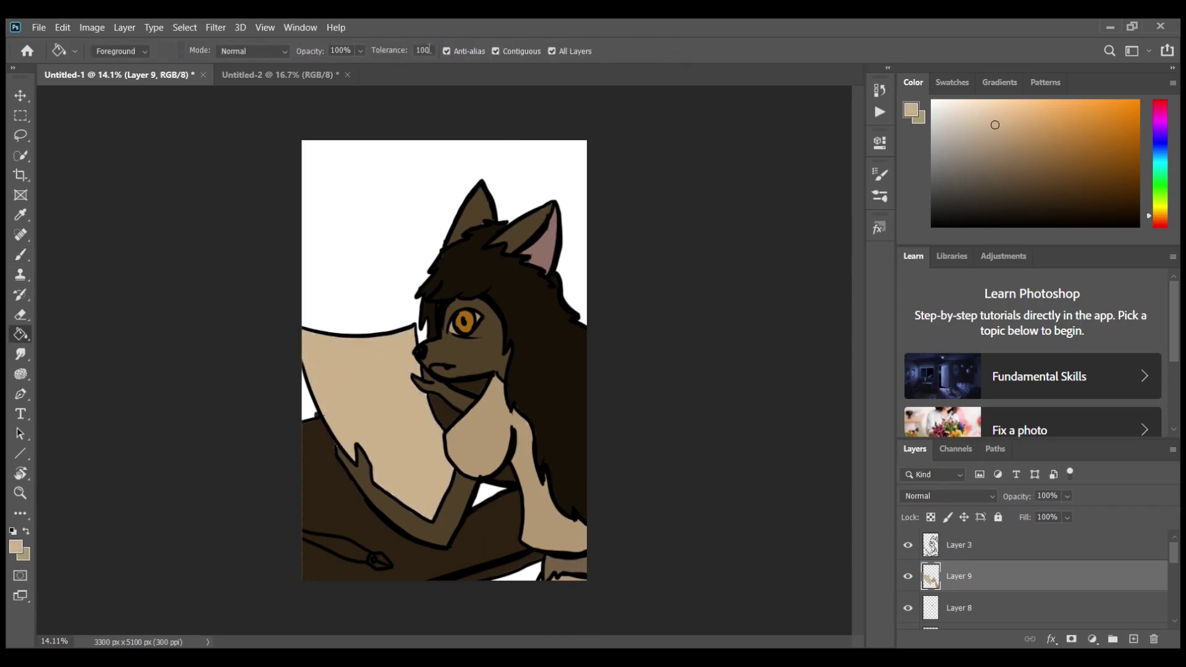
alt+click(388, 380)
click(388, 381)
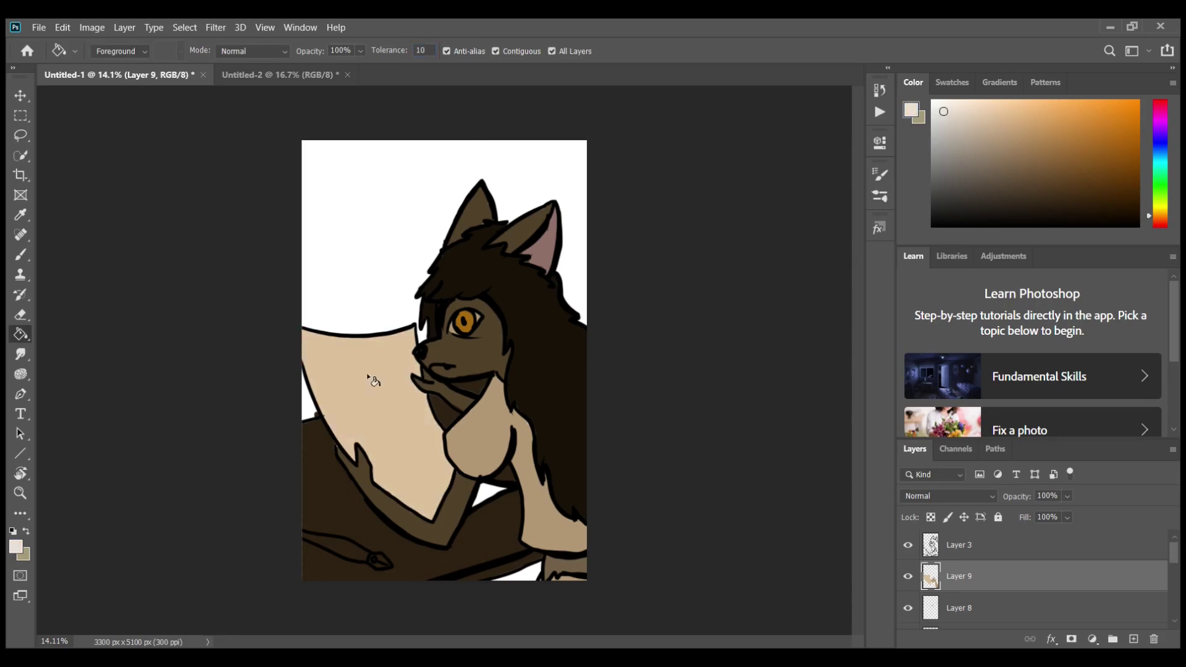
key(b)
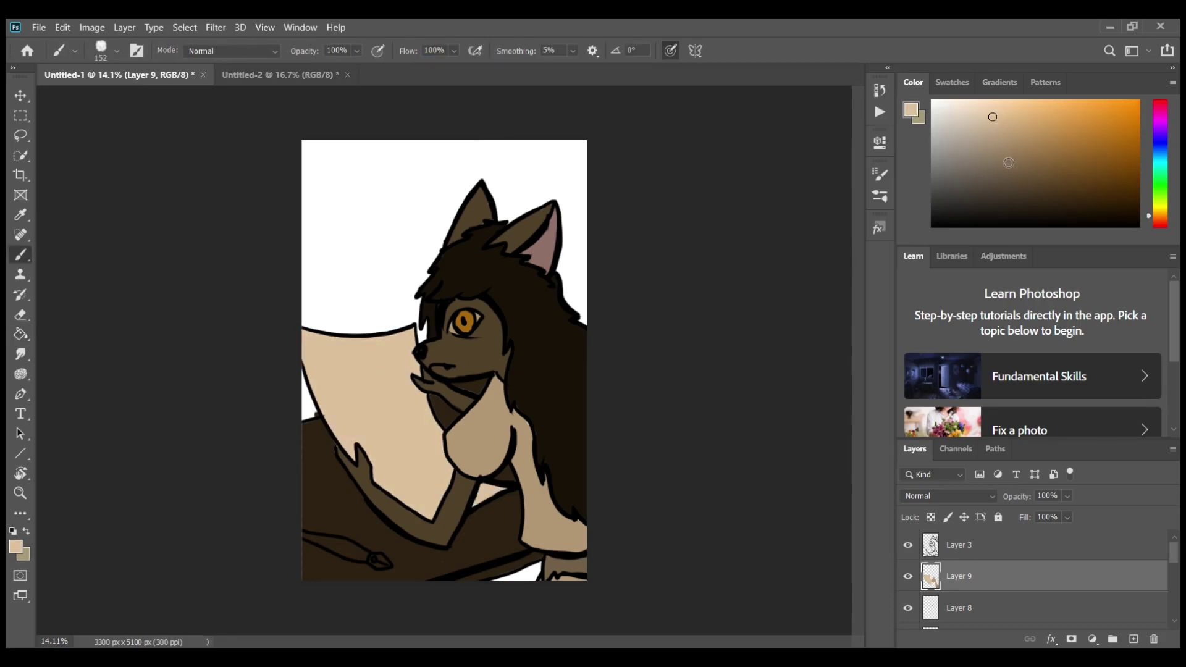
Step: Hatch dark fur shading onto both arms on Layer 5 with a size 37 brush at 51% opacity
ctrl+click(588, 336)
alt+click(587, 337)
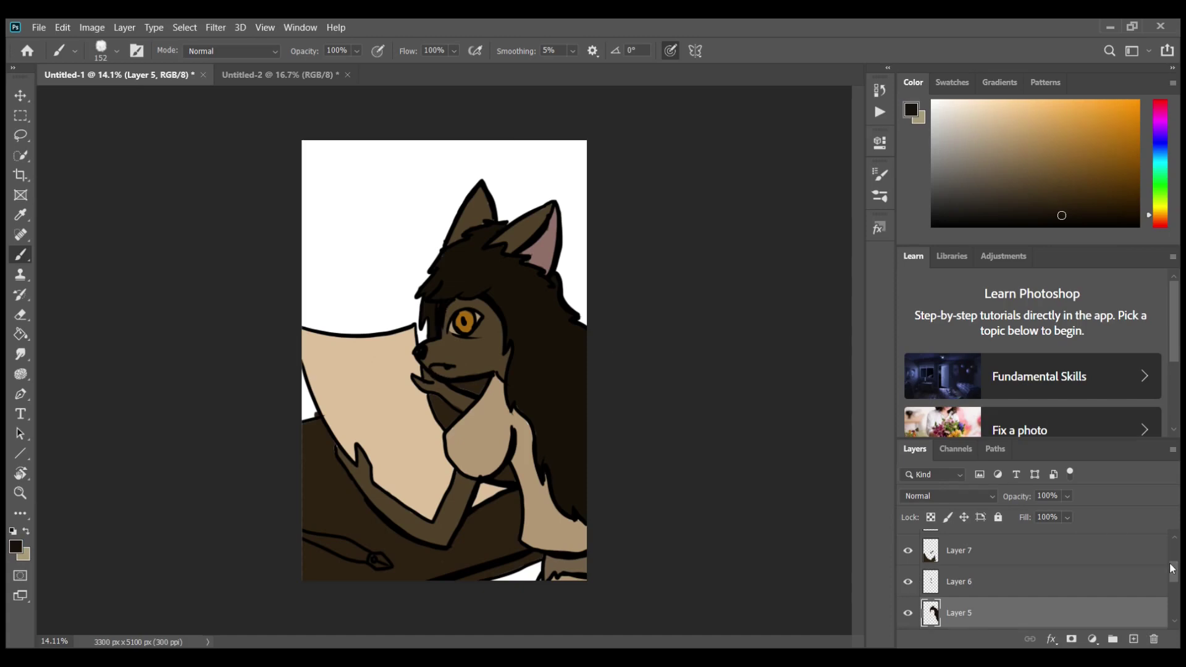
mouse_move(1173, 569)
mouse_down()
mouse_move(1176, 583)
mouse_move(1173, 561)
mouse_up()
ctrl+click(482, 322)
key(bracketleft)
key(bracketleft)
key(bracketleft)
key(bracketleft)
key(bracketleft)
drag(341, 460, 402, 518)
key(ctrl+z)
key(5)
key(1)
drag(353, 460, 405, 517)
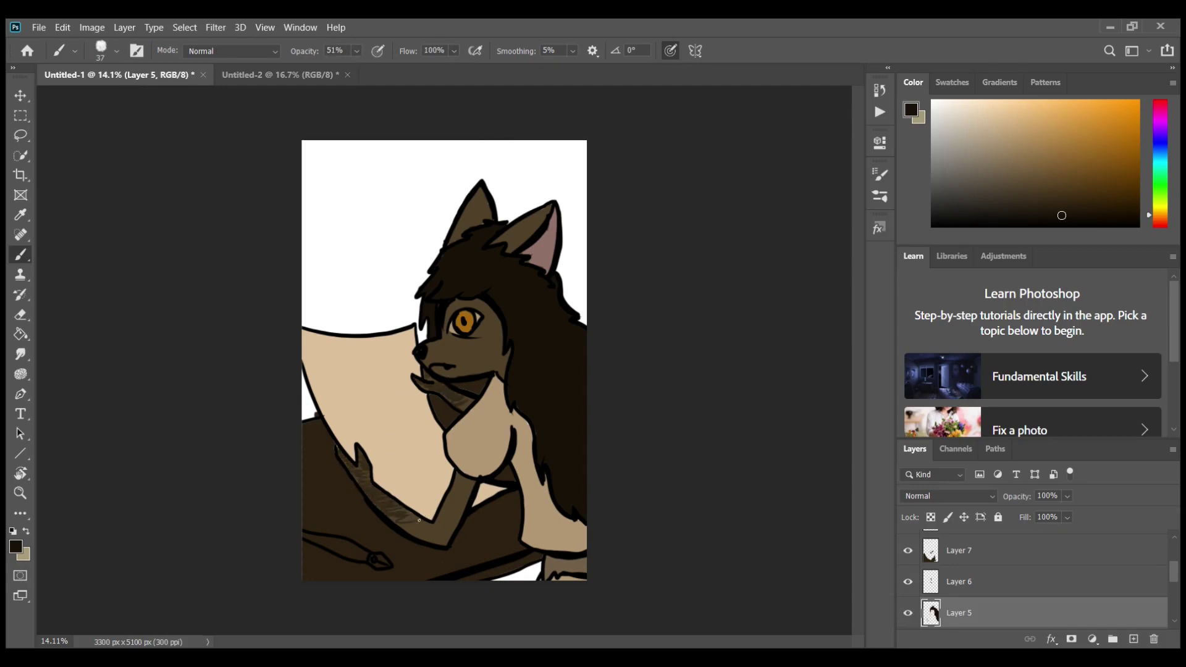
Step: Tint the cheek, ears and hand with the inner ear's pink on Layer 5, using a size 75 brush at 27% opacity
alt+click(546, 253)
key(2)
key(7)
key(bracketright)
key(bracketright)
key(bracketright)
key(bracketright)
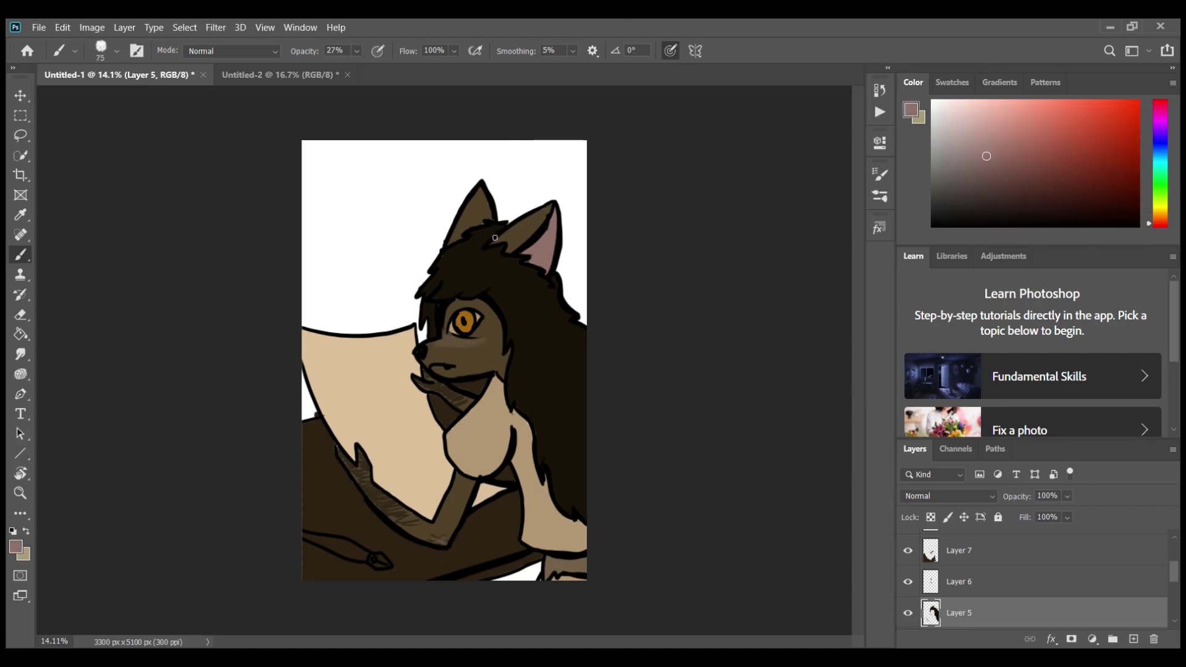
drag(346, 459, 367, 488)
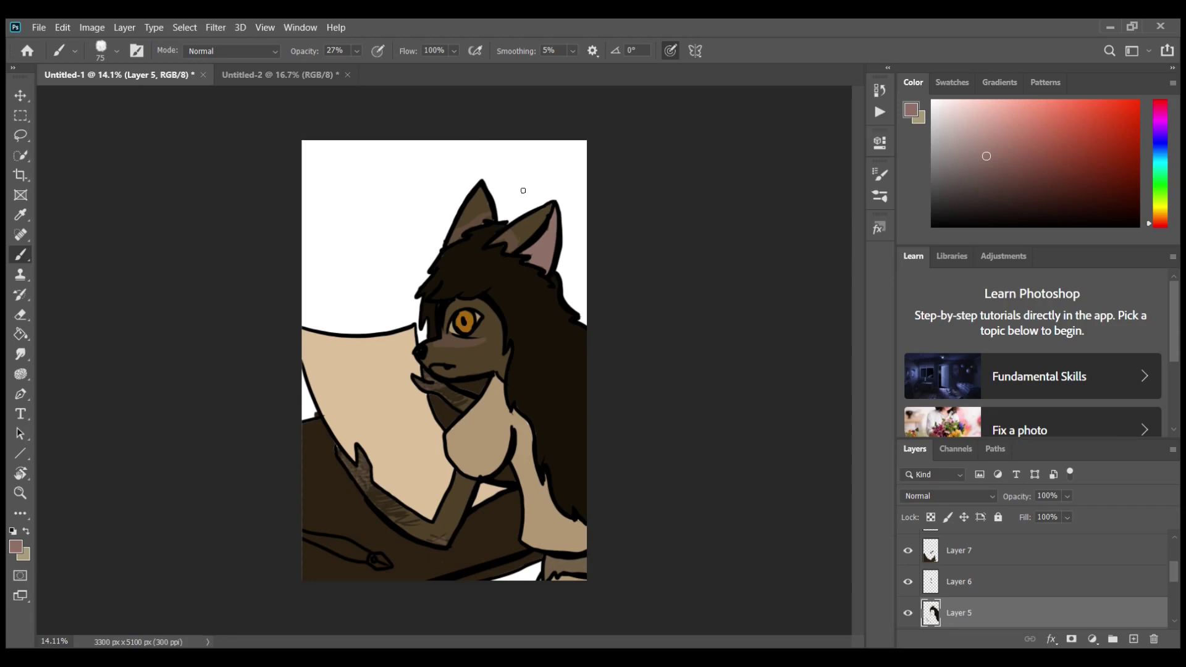
Step: Place Layer 6 directly beneath Layer 3 and paint the pen in greys at 100% brush opacity
key(alt+bracketright)
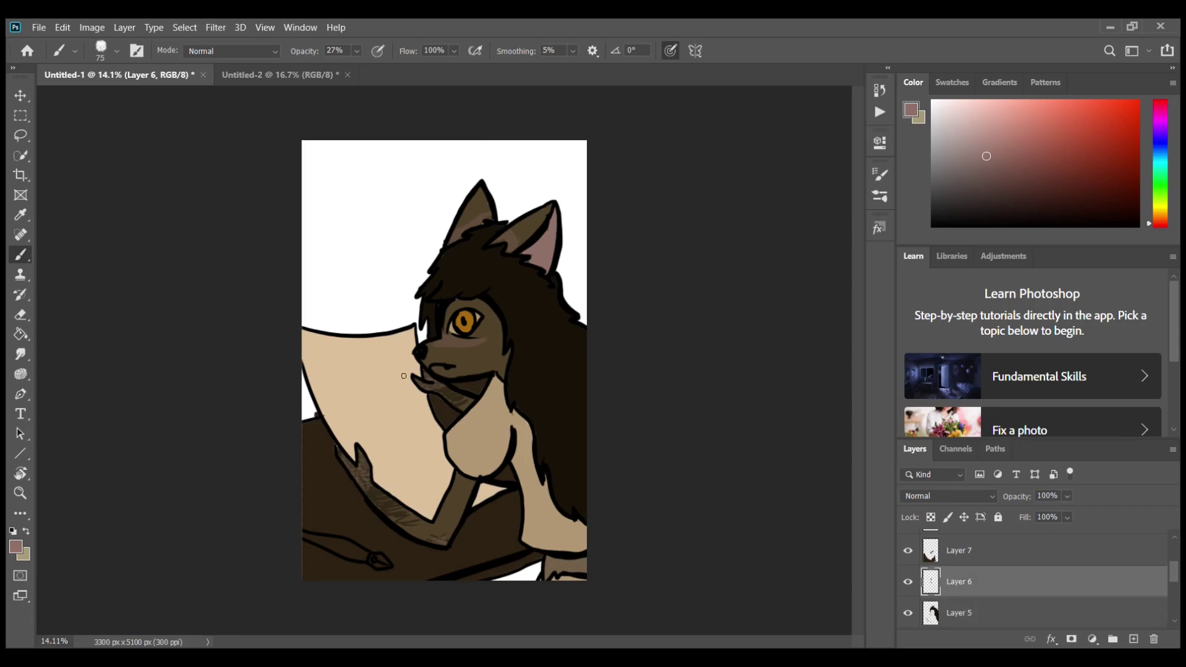
key(ctrl+bracketleft)
key(ctrl+bracketleft)
key(0)
key(ctrl+bracketleft)
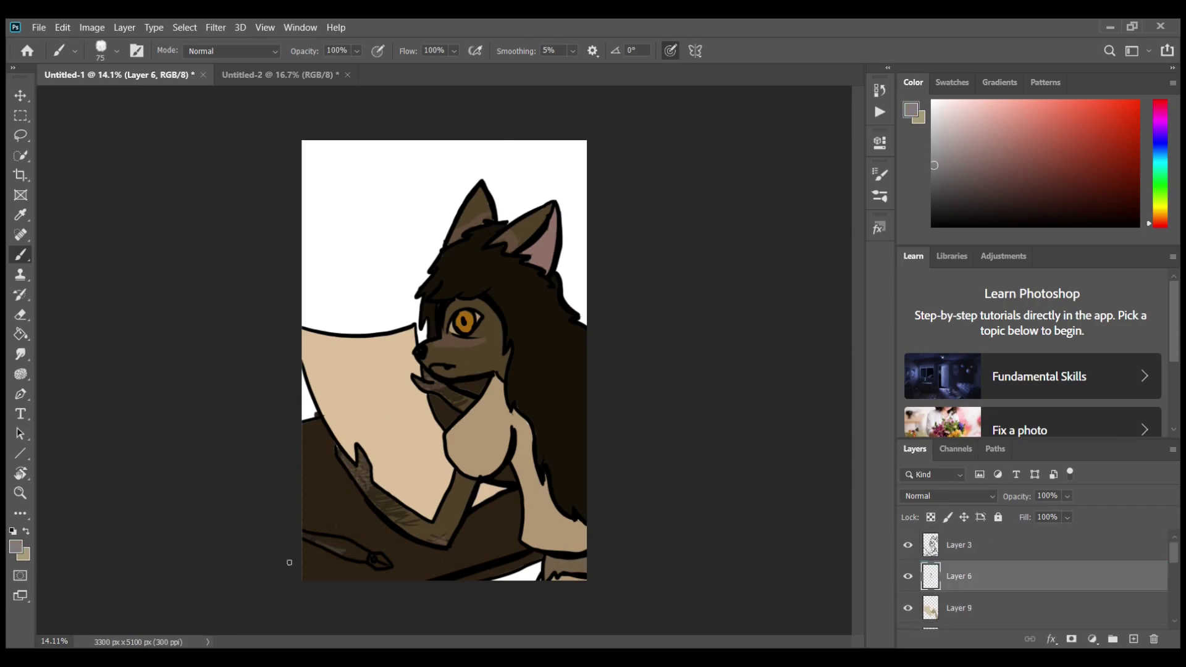
mouse_move(290, 562)
mouse_down()
mouse_move(366, 557)
mouse_move(306, 537)
mouse_move(365, 557)
mouse_up()
alt+click(373, 549)
Step: Fill the background with a very dark brown on a new layer beneath Layer 4, with All Layers turned off for the Paint Bucket
key(ctrl+shift+alt+n)
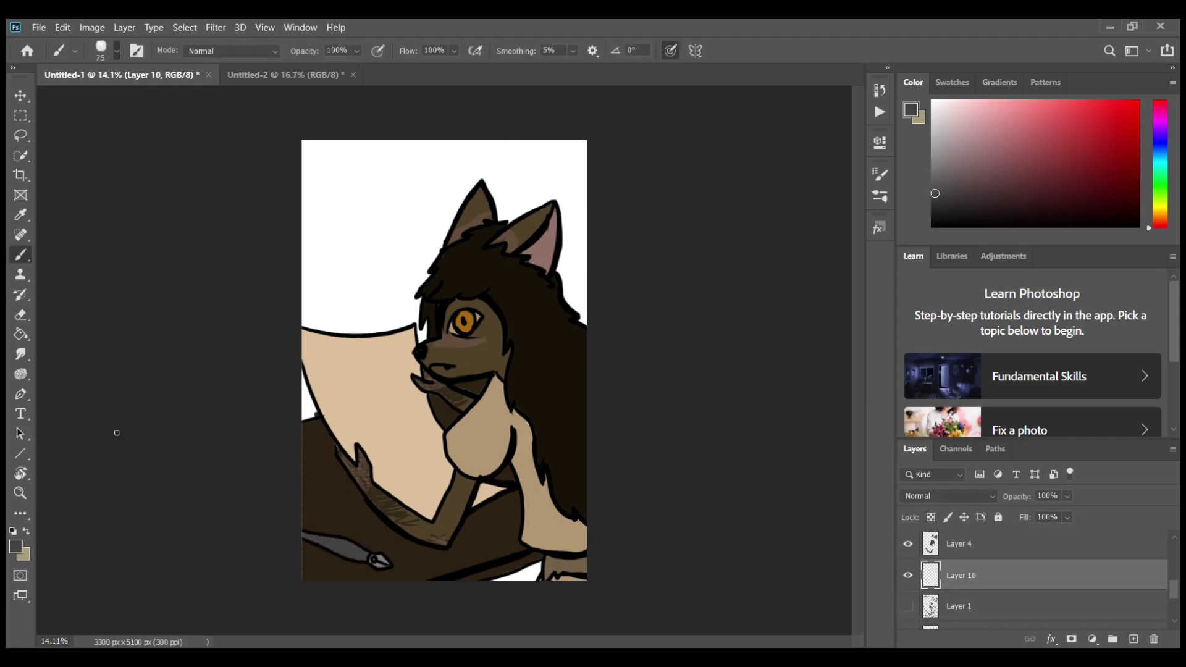
key(g)
alt+click(330, 471)
click(429, 170)
key(ctrl+z)
click(552, 50)
click(429, 169)
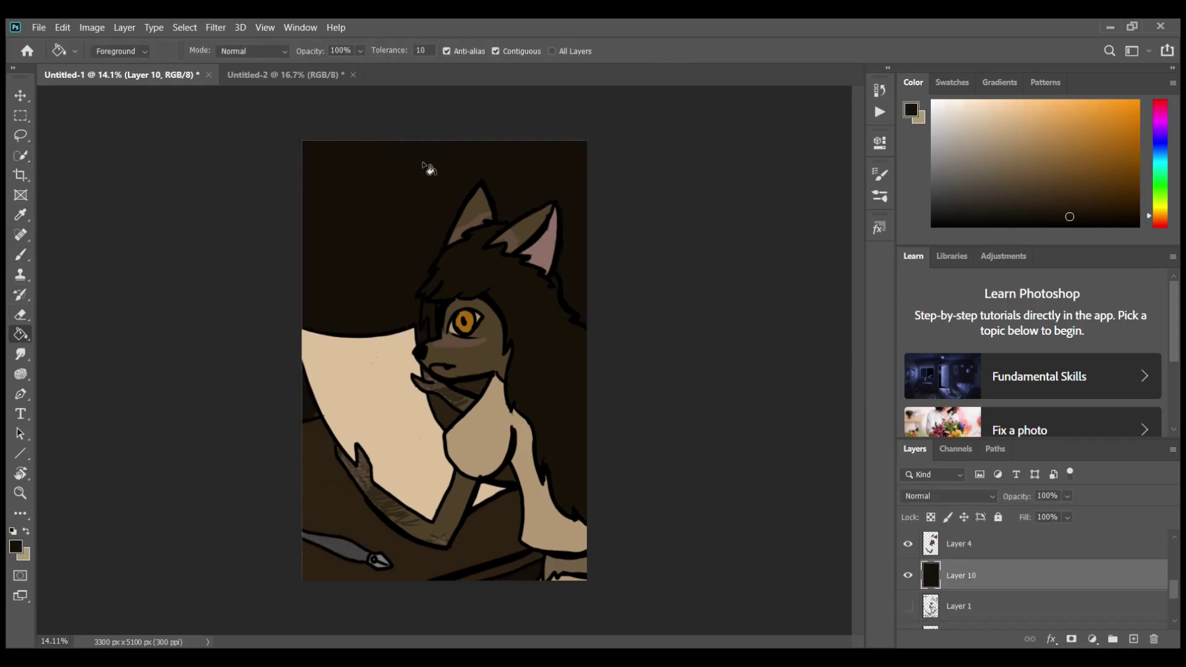
key(ctrl+z)
click(950, 206)
click(429, 169)
key(ctrl+z)
click(383, 217)
Step: Refill the hair with a dark reddish brown on Layer 5
click(1037, 198)
scroll(969, 592, up, 3)
click(970, 591)
click(577, 290)
key(ctrl+z)
click(577, 290)
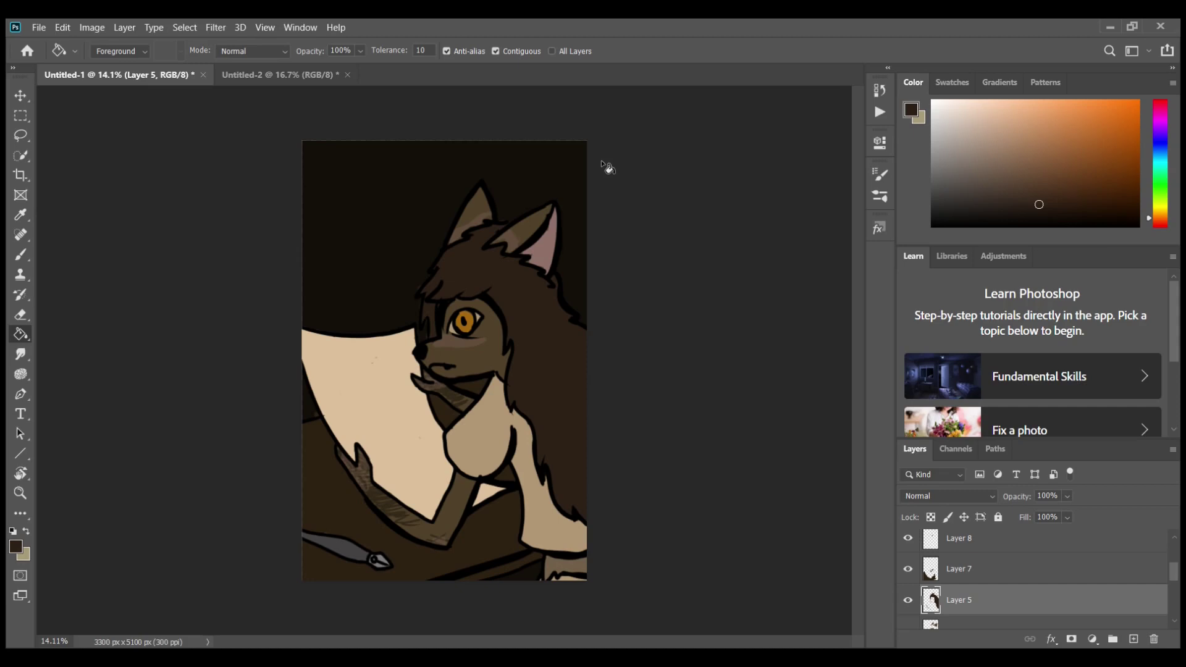
Step: Draw wooden wall planks with grain lines and nails on a new layer just above the background fill
key(alt+comma)
key(ctrl+shift+alt+n)
key(b)
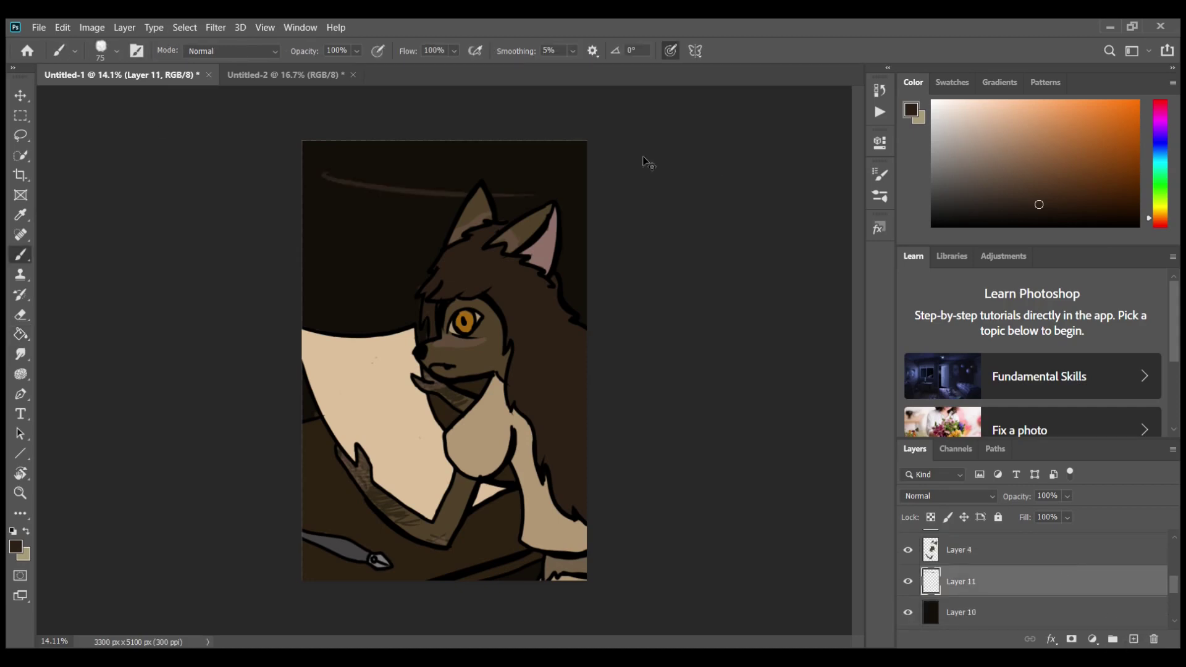
drag(590, 186, 299, 185)
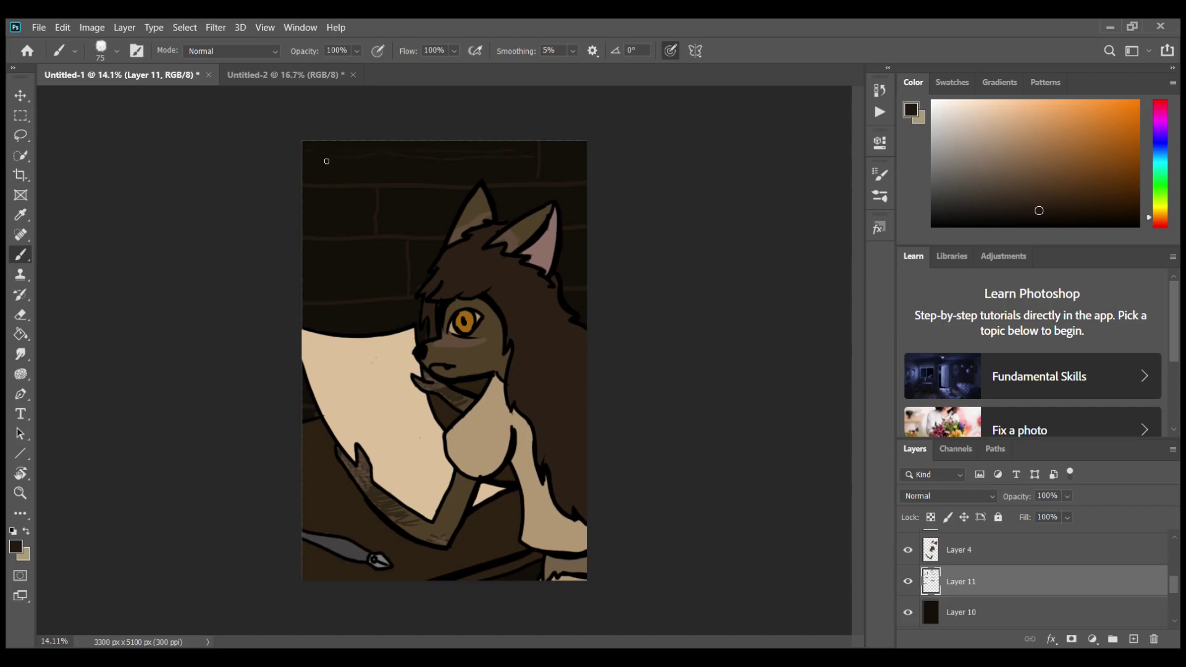
alt+click(382, 193)
alt+click(532, 481)
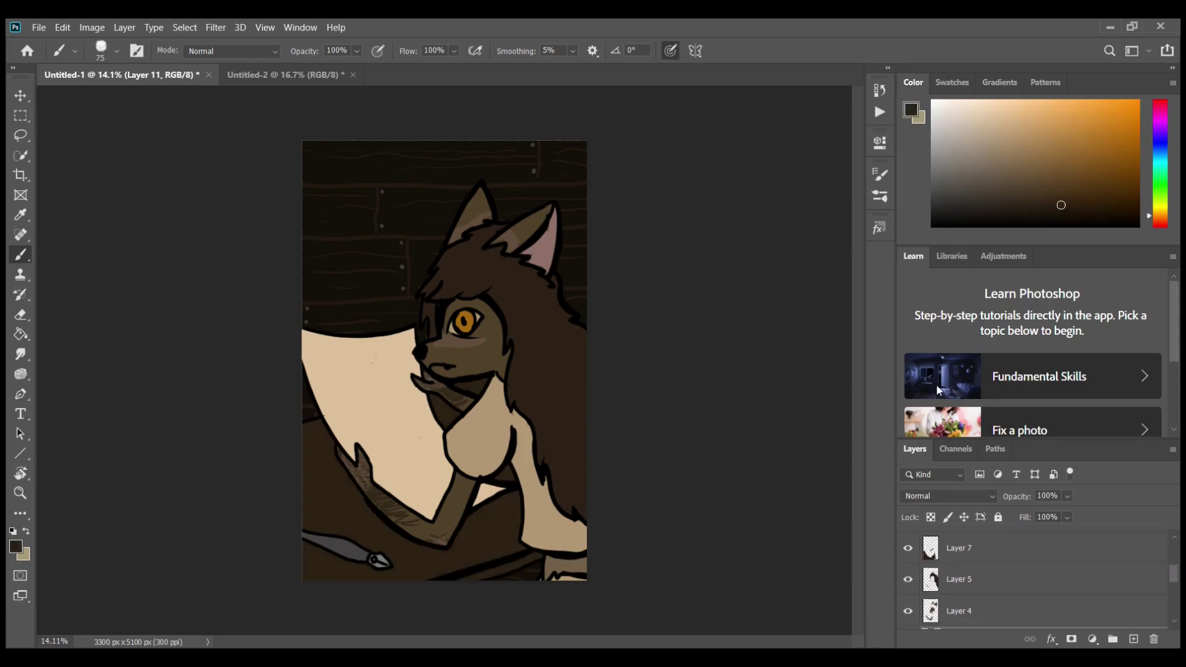
Step: Refill the table with a dark brown on Layer 7 using the Paint Bucket
alt+click(339, 490)
key(g)
key(alt+bracketleft)
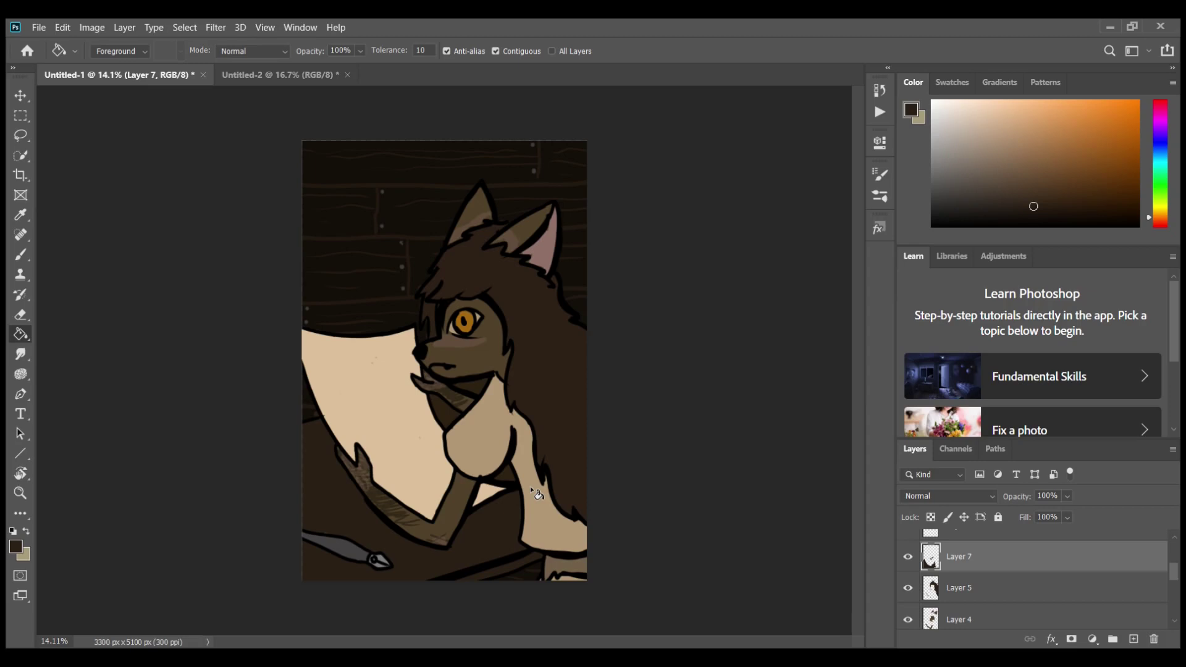
scroll(988, 587, down, 1)
scroll(911, 618, up, 2)
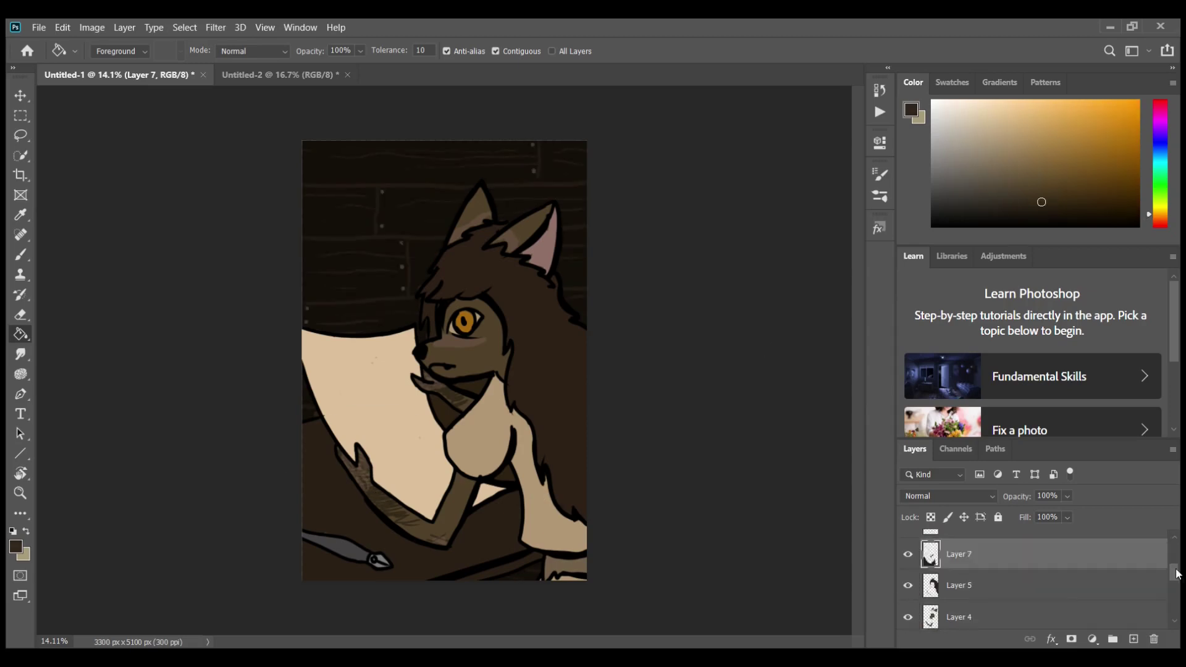
Step: Check which colours Layers 9 and 8 hold, and brush dark fur strokes around the eye and muzzle on Layer 4
click(908, 571)
click(908, 571)
scroll(914, 577, up, 1)
click(989, 602)
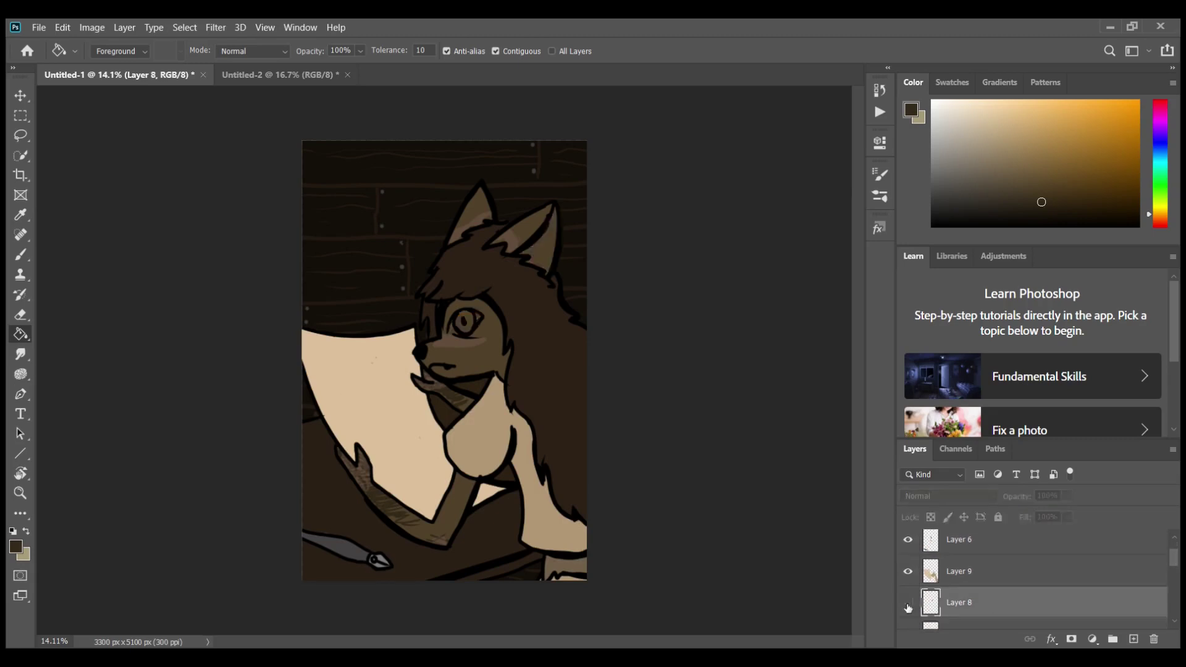
scroll(1094, 575, down, 3)
click(985, 550)
key(b)
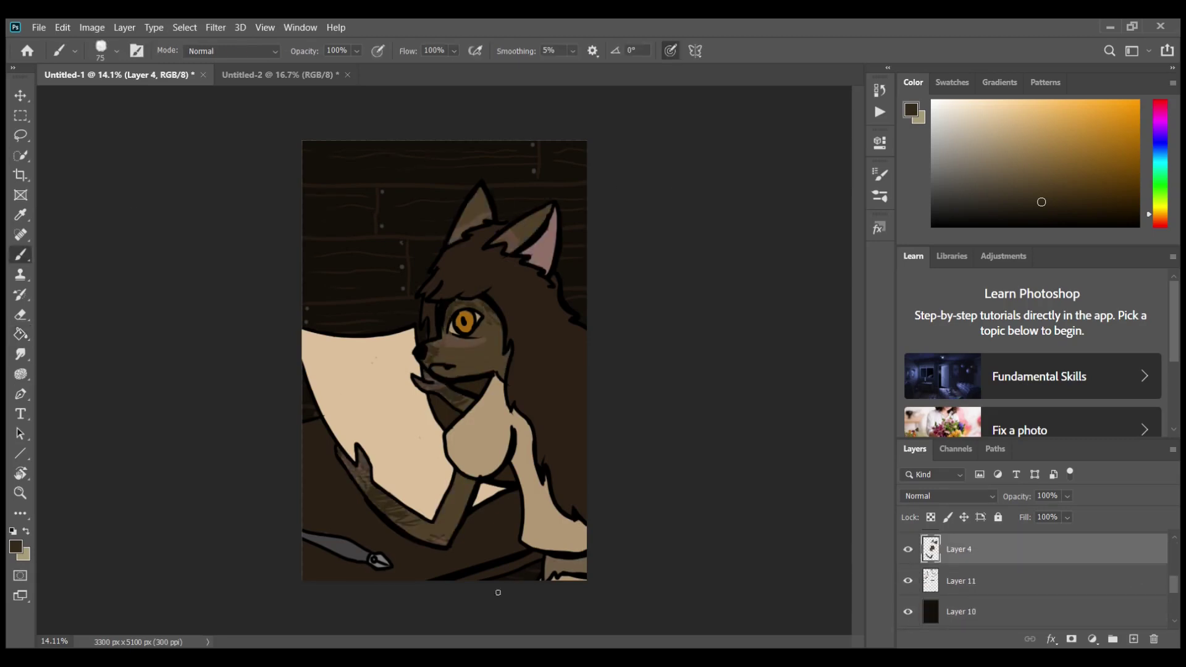
Step: Add a "Dear" salutation with the recipient's name on the paper in Brush Script MT Italic at 30 pt
key(t)
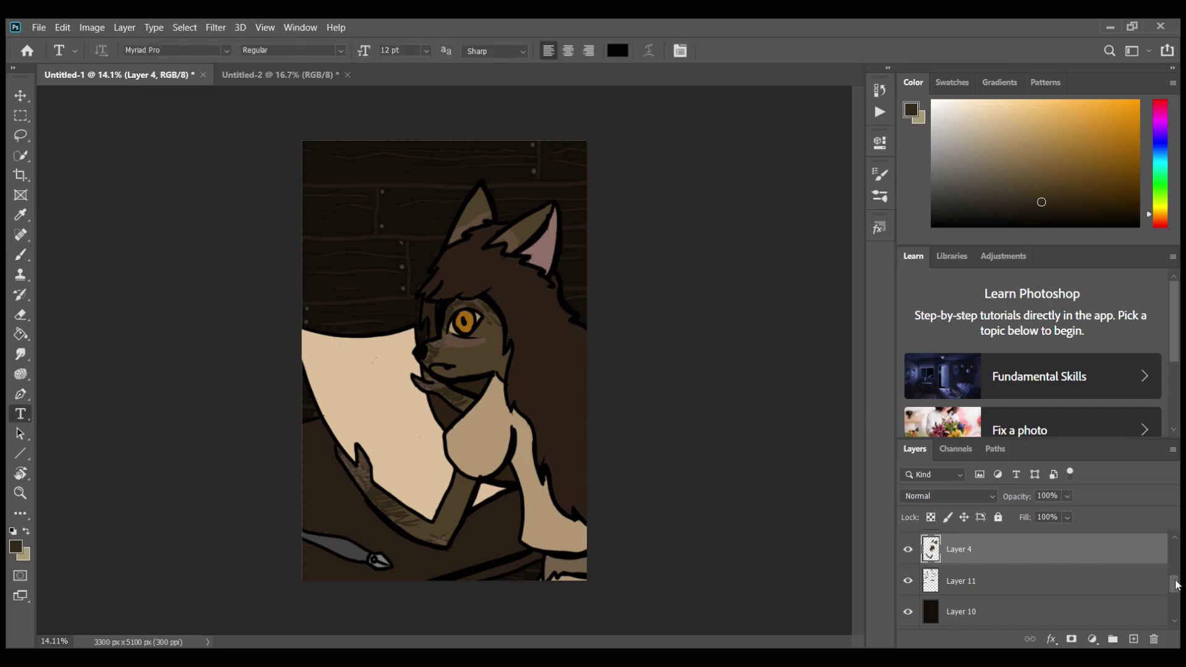
click(320, 359)
click(426, 51)
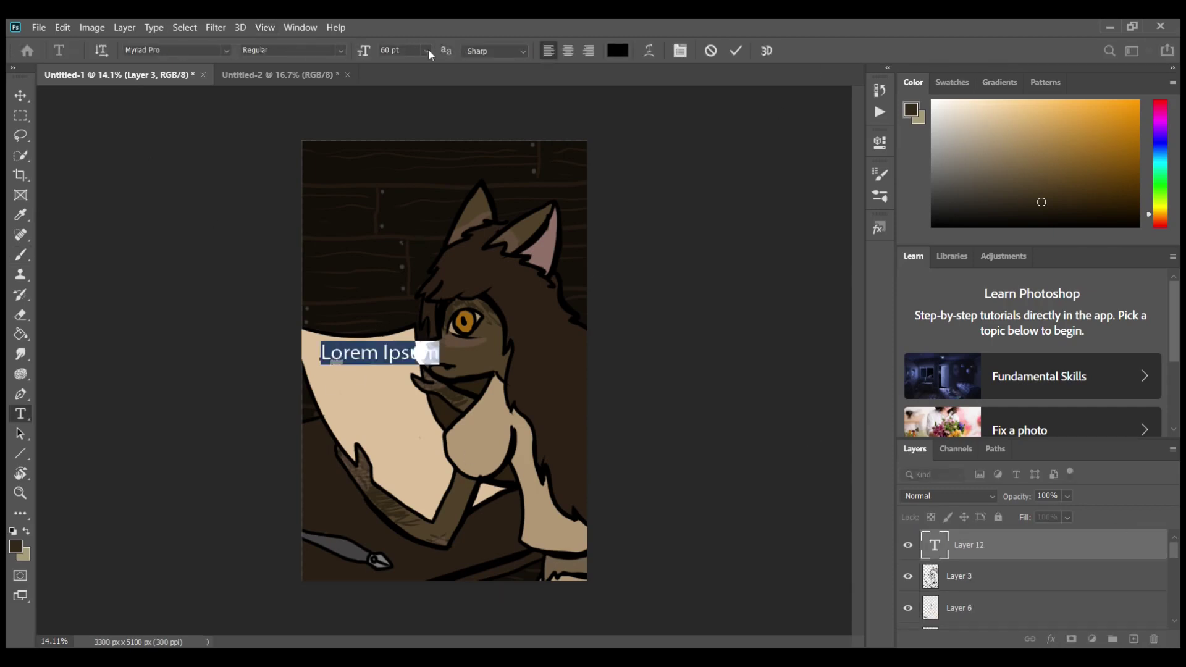
click(143, 50)
text(MagnetoBrush)
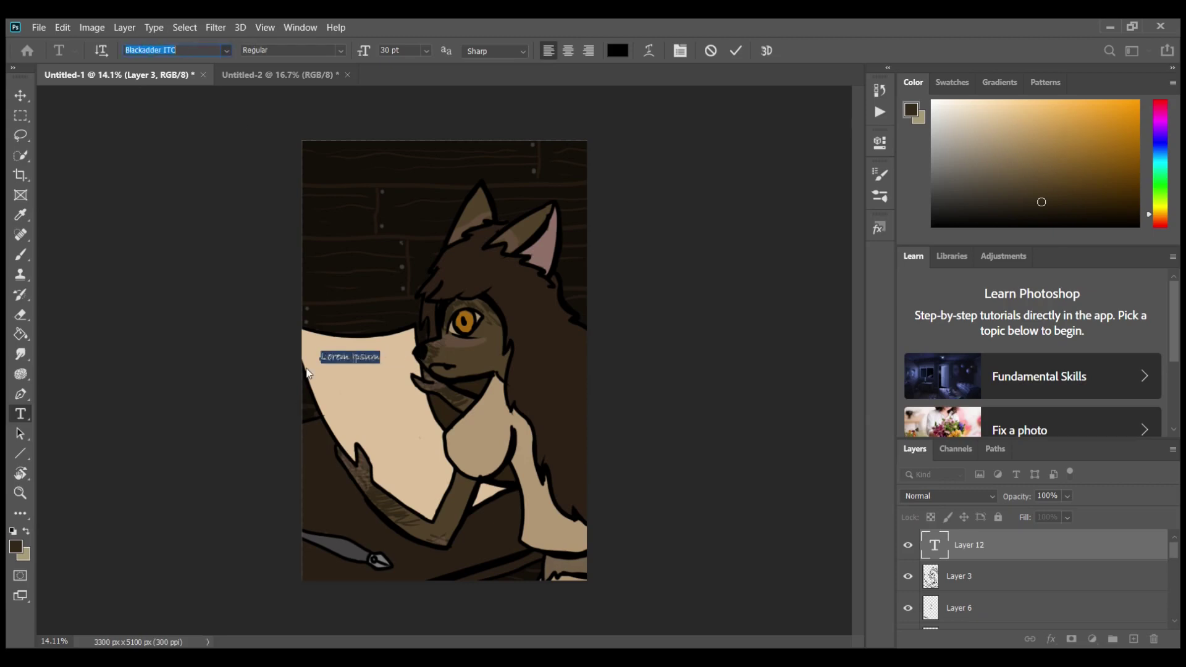
text(Dra)
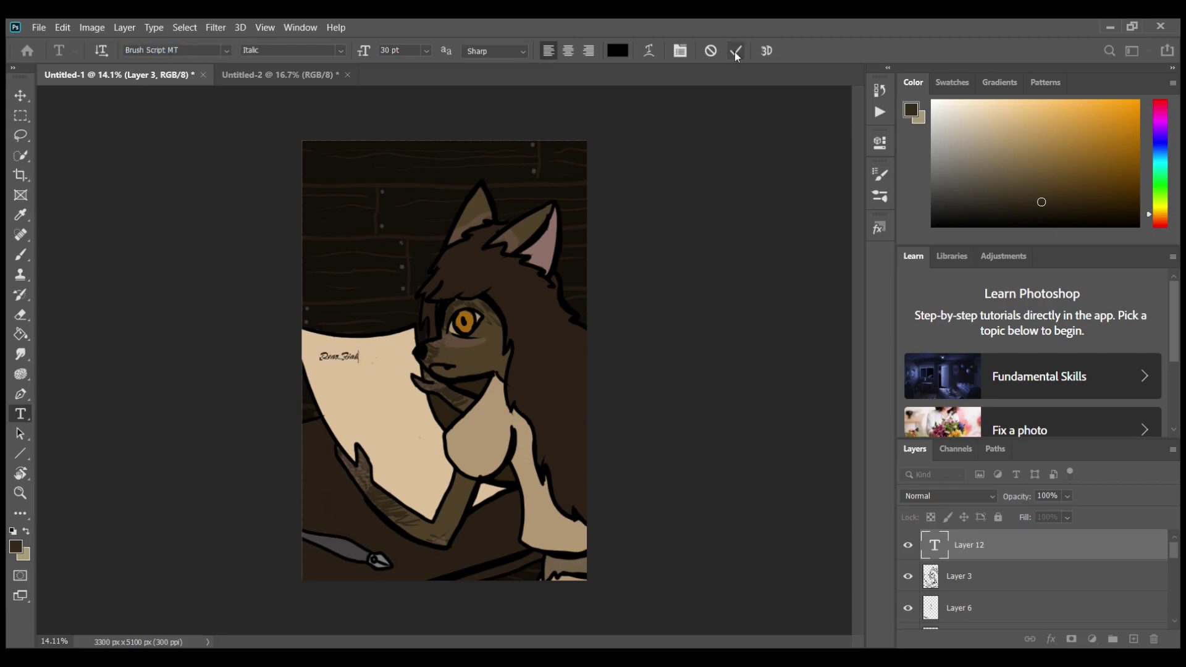
Step: Move the salutation near the paper's left edge and tilt it slightly
scroll(576, 373, up, 5)
scroll(589, 396, down, 2)
click(21, 95)
drag(331, 307, 290, 312)
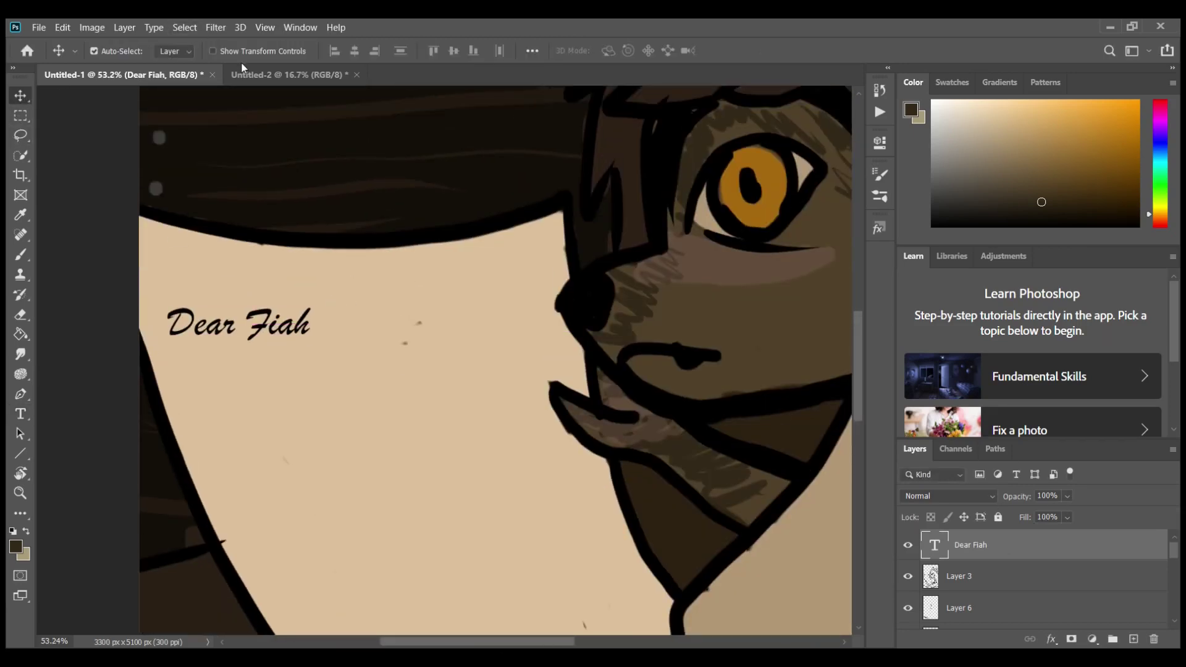
Step: Add the text "1460" at the paper's upper right and rotate it about -14 degrees
key(t)
click(423, 283)
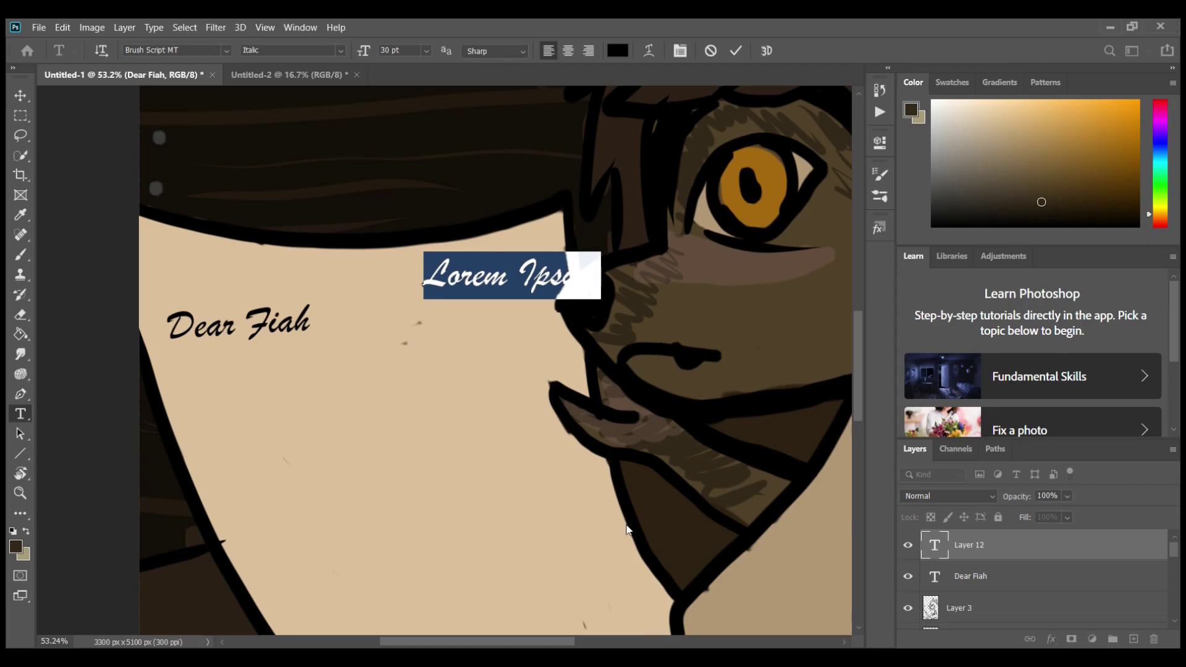
text(1460)
click(20, 95)
drag(457, 274, 513, 291)
scroll(432, 371, down, 2)
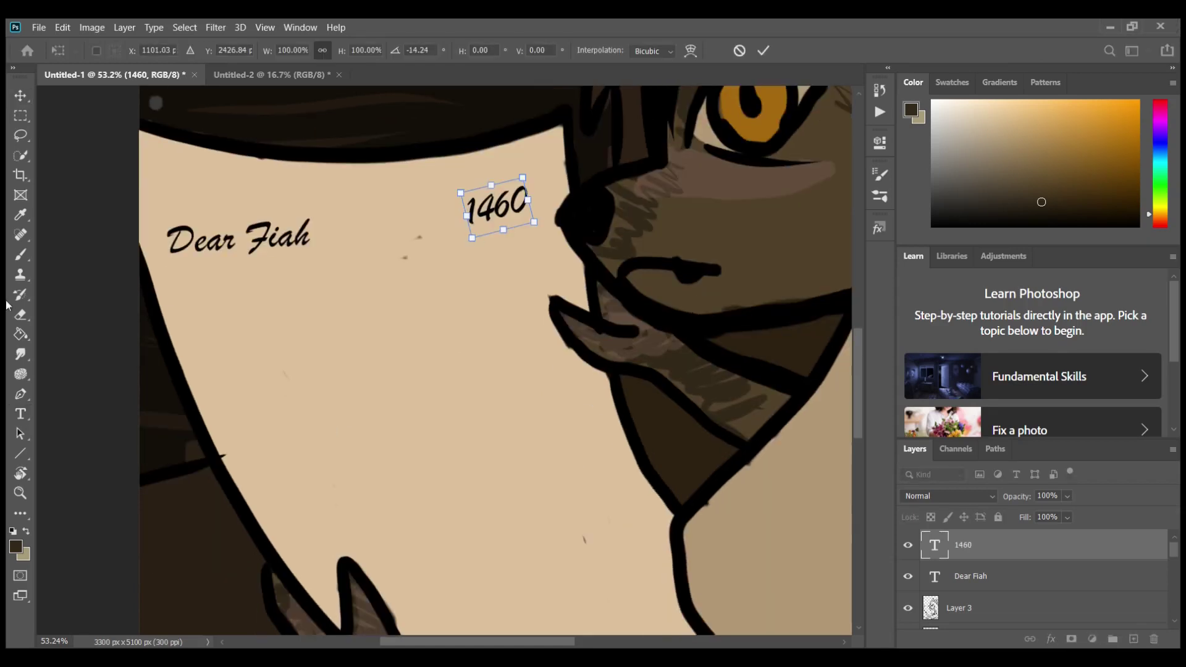
Step: Add a comma to the end of the salutation
click(20, 414)
click(319, 241)
text(.)
scroll(505, 346, down, 5)
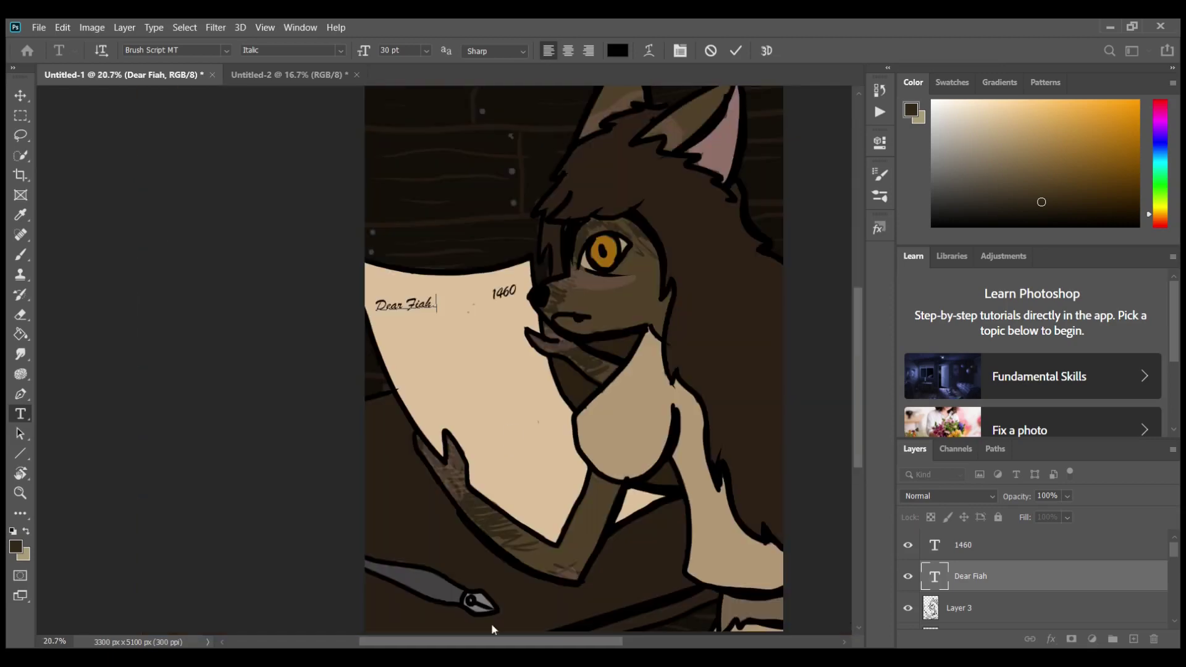
Step: Move the salutation slightly up and right, scale it to about 97% and rotate it about 4 degrees
click(21, 95)
drag(405, 304, 412, 298)
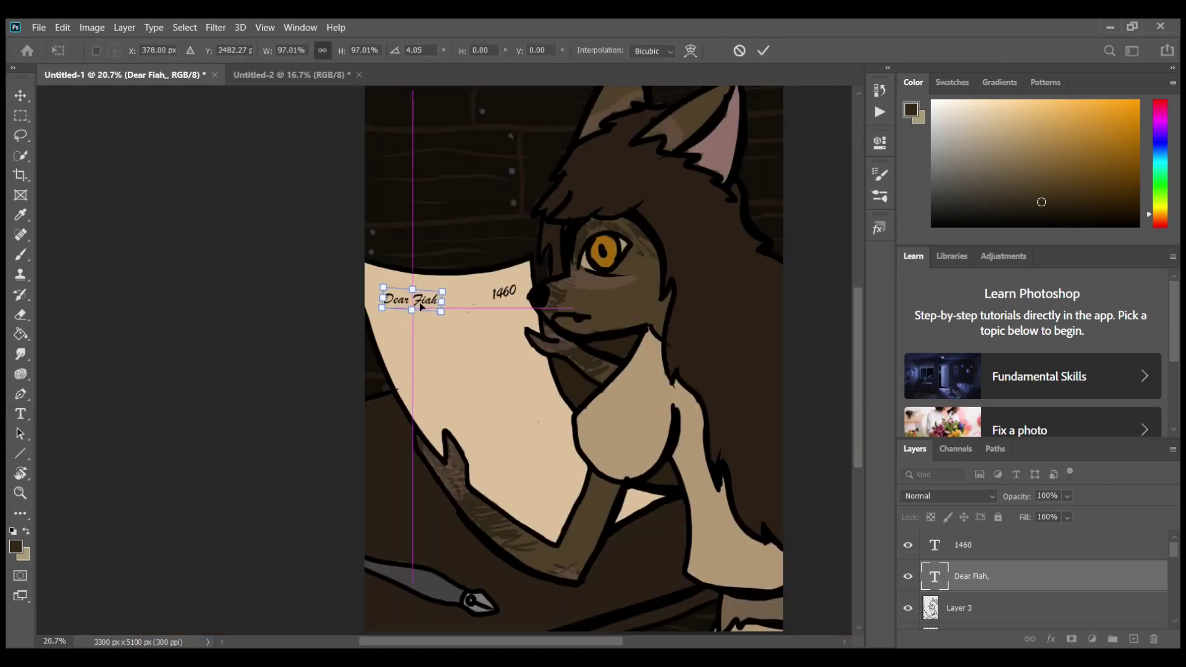
key(ctrl+t)
click(254, 284)
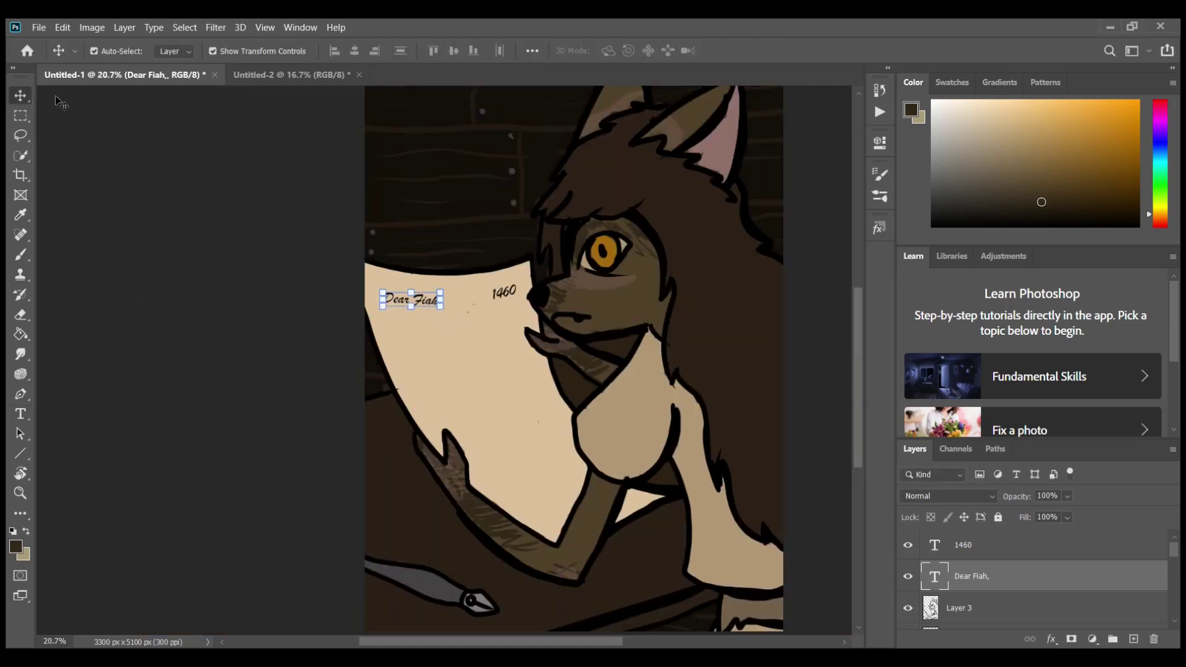
click(253, 284)
scroll(350, 598, down, 1)
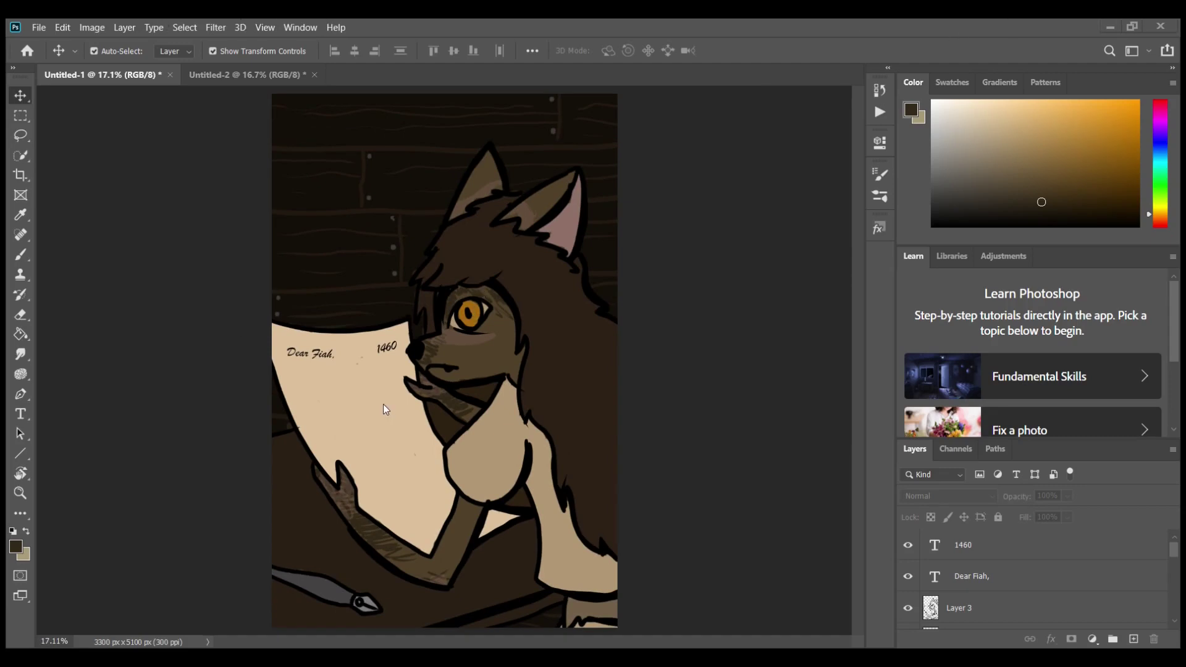
Step: Draw the two straight upper edges of a second sheet over the paper in black on Layer 3
click(968, 610)
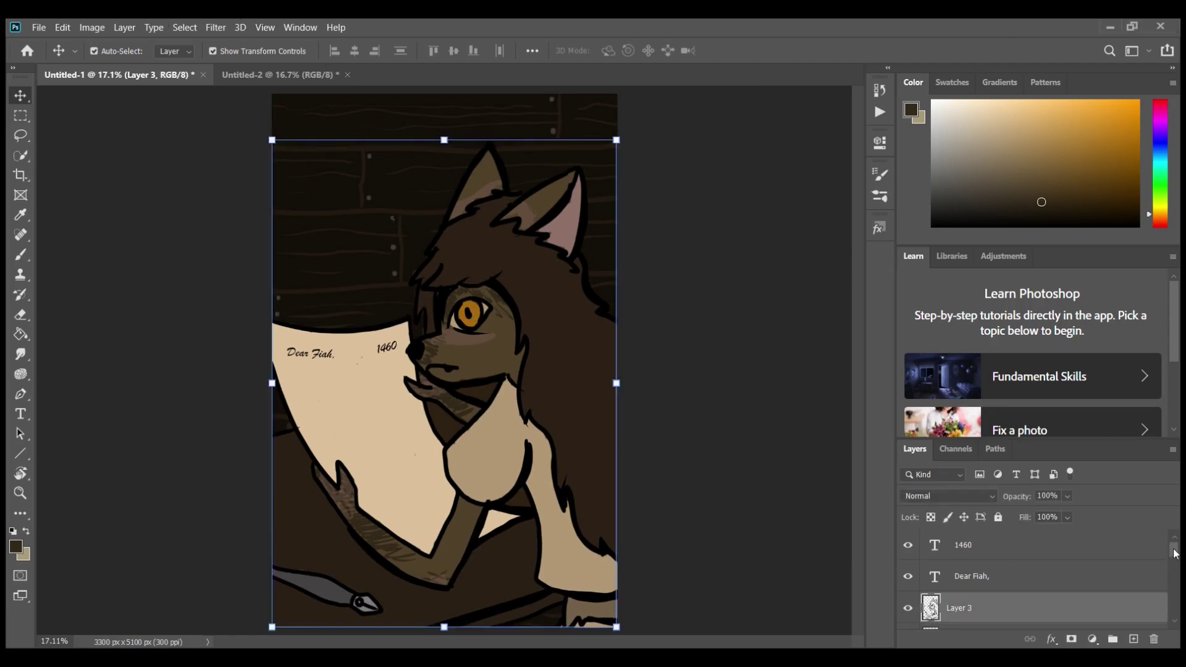
key(b)
alt+click(330, 541)
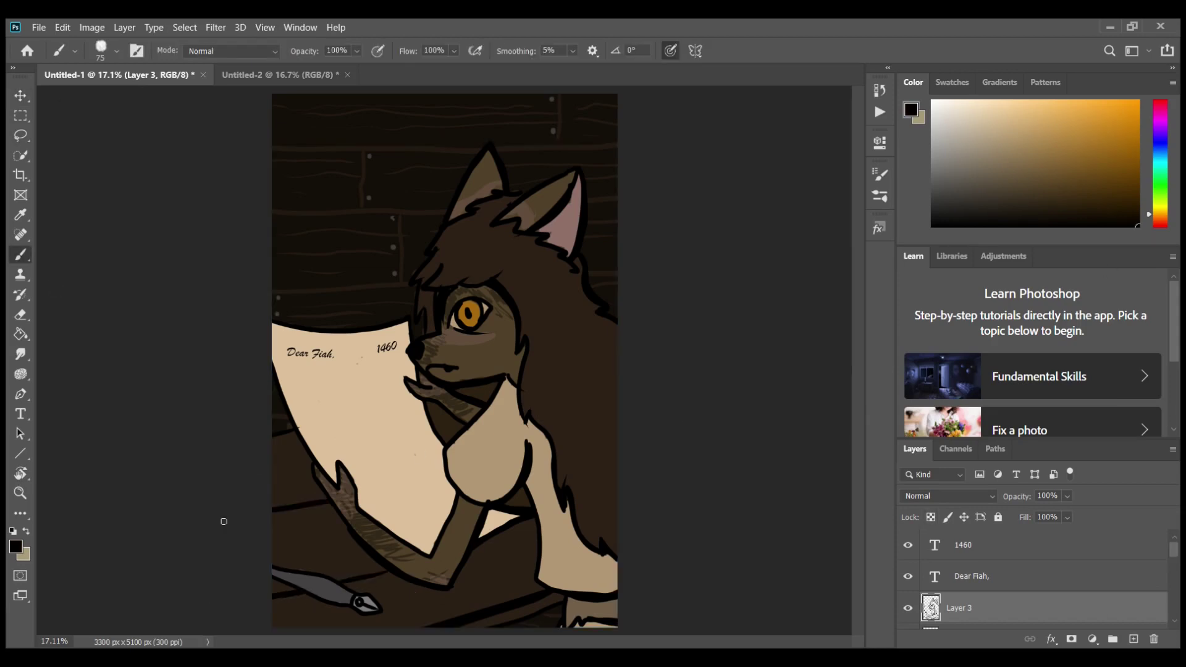
click(275, 419)
shift+click(378, 368)
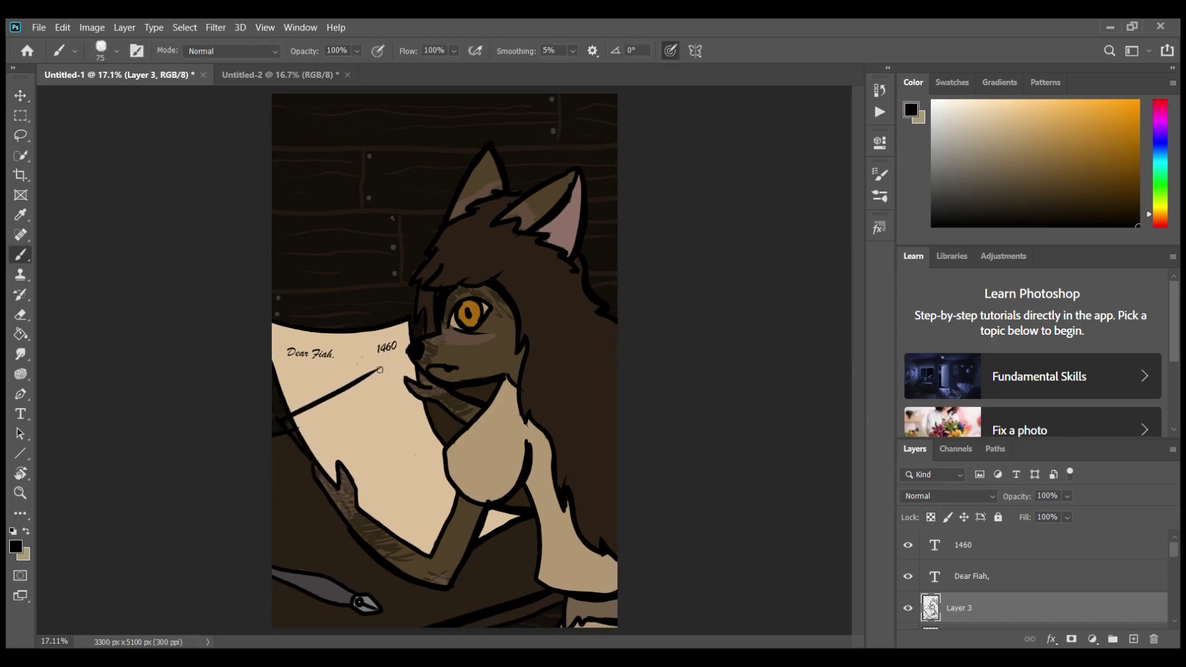
shift+click(433, 431)
Step: Fill the second sheet's outer corner with the sampled paper colour on Layer 9 and clean up the overlapping outline on Layer 3
alt+click(398, 416)
ctrl+click(325, 404)
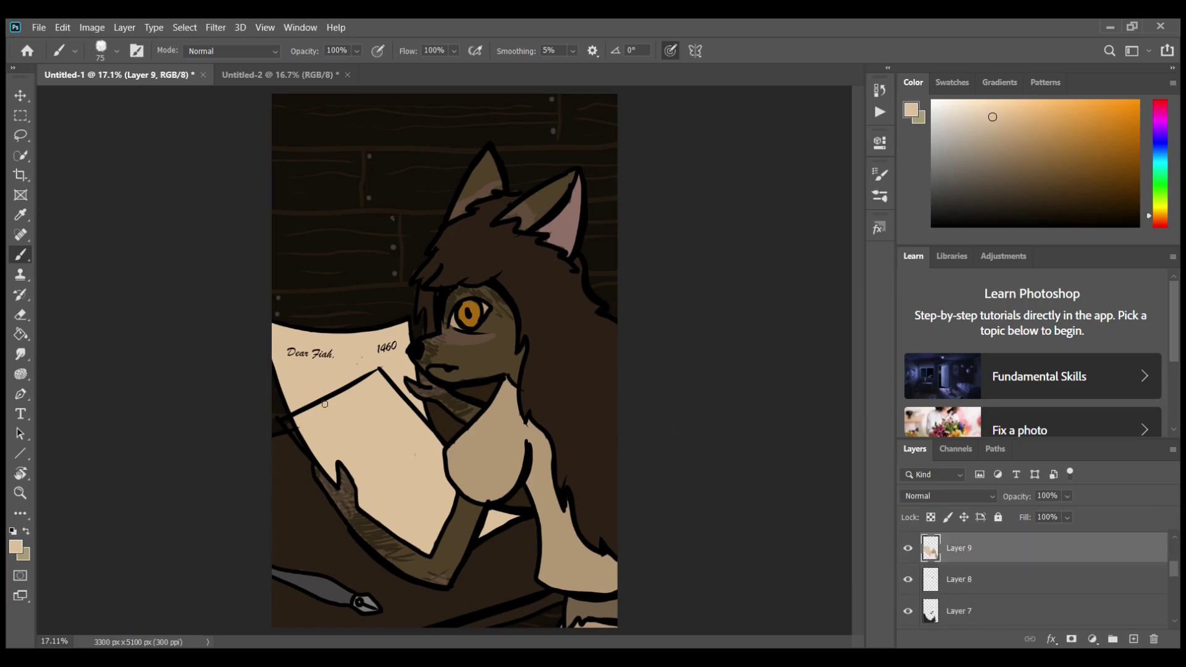
ctrl+click(449, 377)
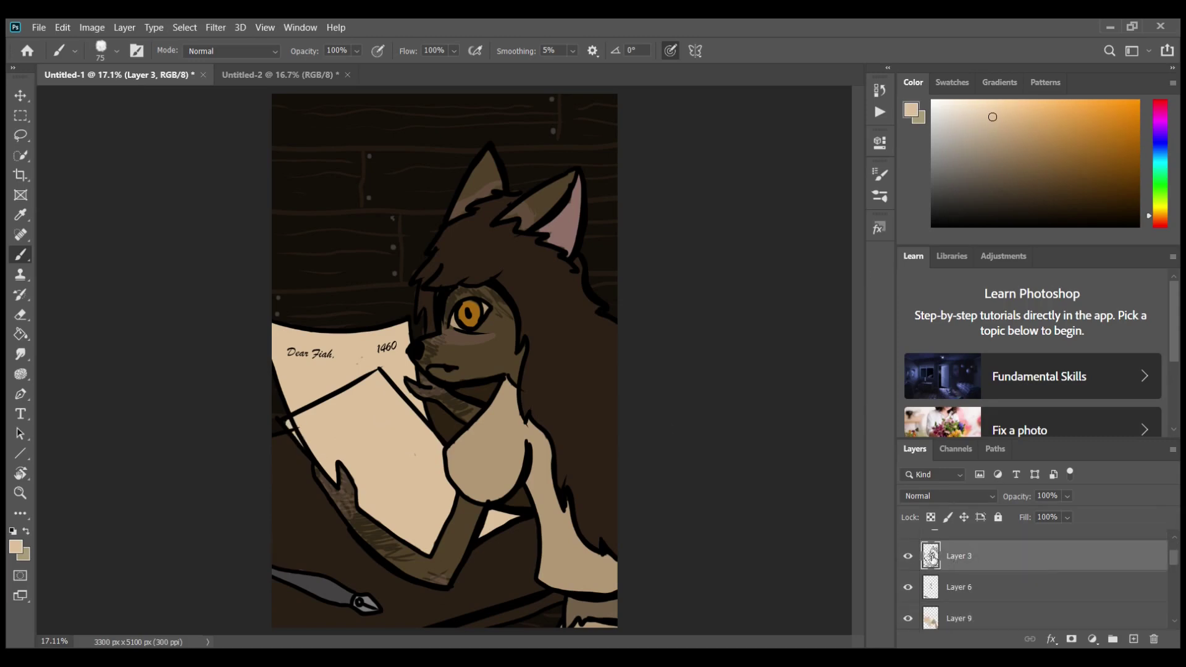
key(e)
key(b)
Step: Draw the second sheet's lower edge and thin inner fold lines in black so it reads as an envelope, with scribbled writing below
alt+click(398, 390)
drag(454, 488, 383, 525)
drag(371, 375, 445, 476)
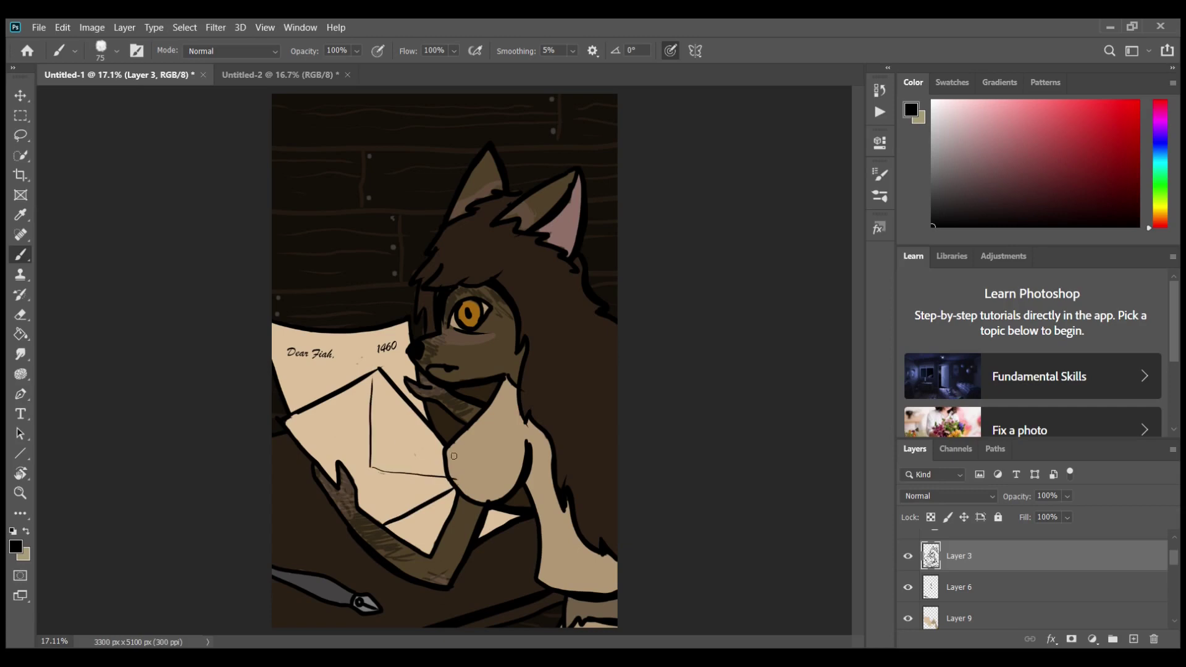
Step: Add the text "I would like to make a proposition" below the salutation in 30 pt Brush Script MT and rotate it about -8 degrees
scroll(299, 371, up, 1)
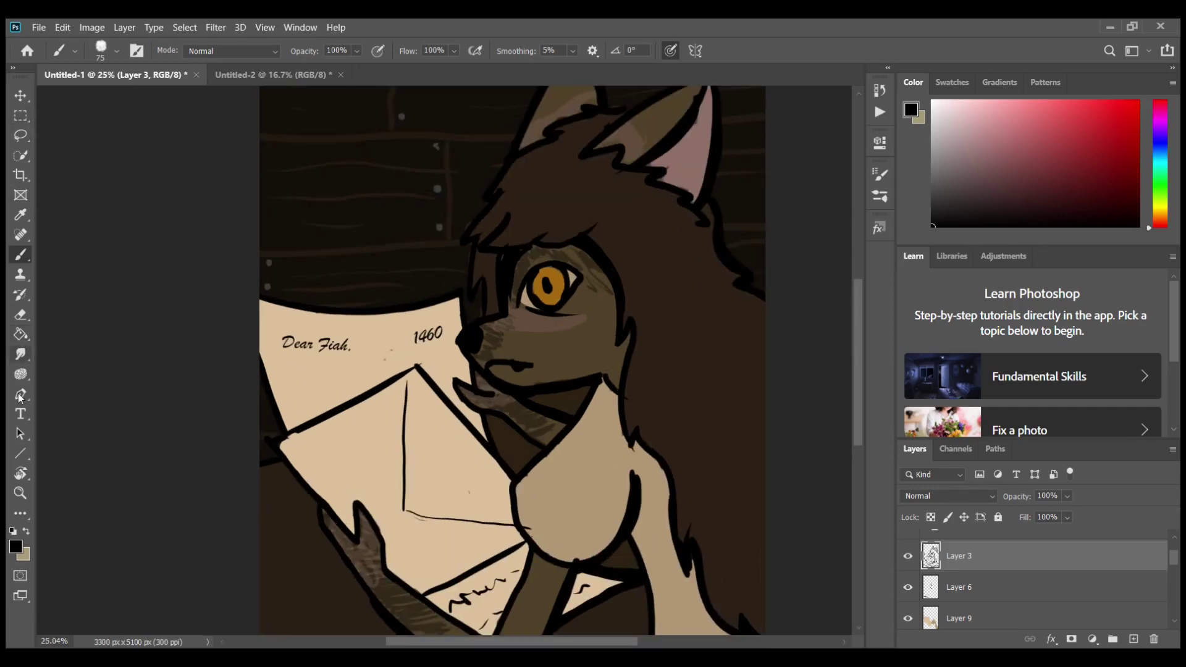
key(t)
drag(282, 377, 434, 427)
text(I would like to make a propositi)
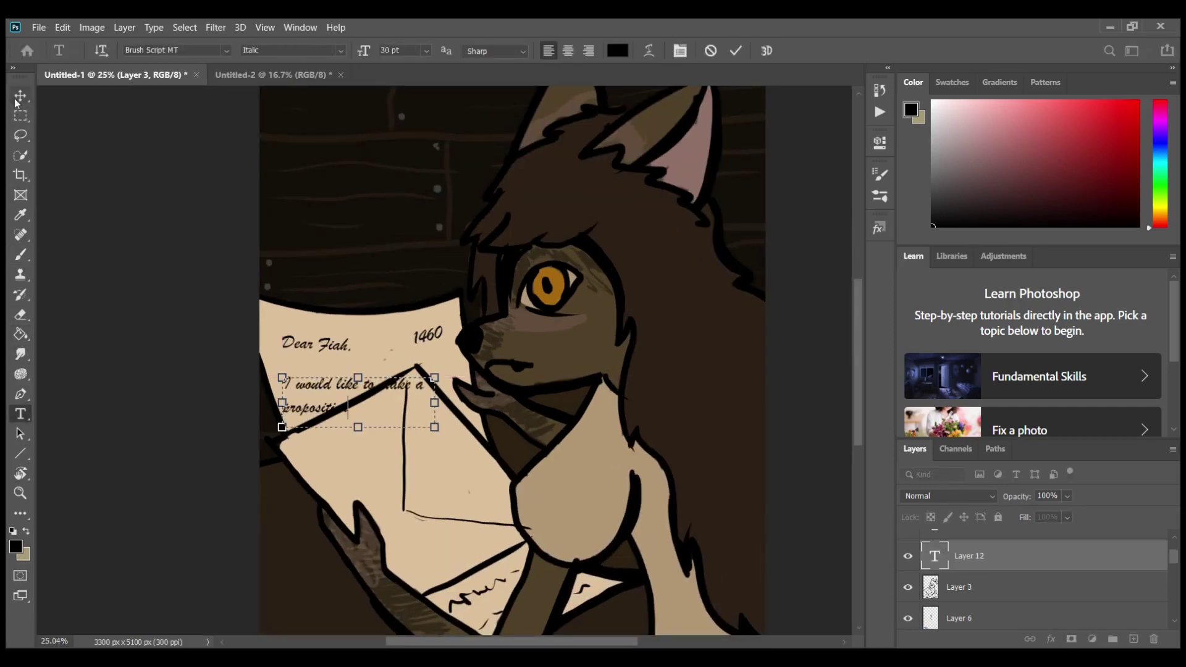
text(on)
click(18, 99)
key(ctrl+t)
drag(161, 294, 151, 322)
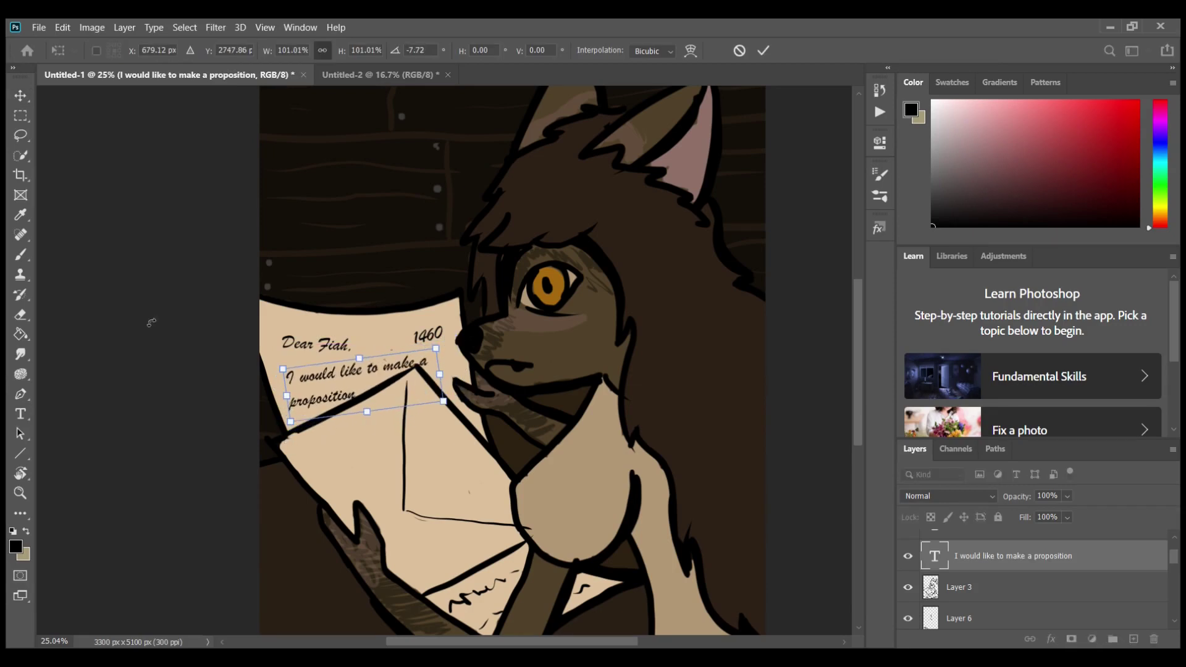
key(Return)
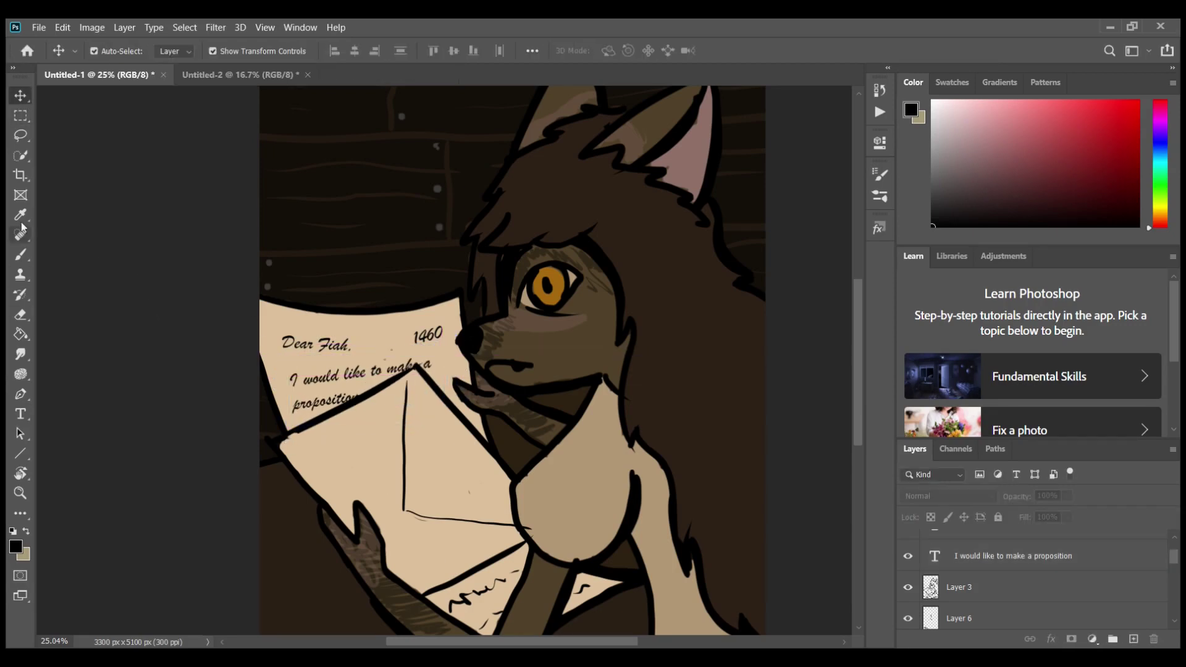
Step: Add the text "The Stranger" on the envelope and rotate it to run down along the envelope's edge
key(t)
drag(335, 441, 412, 494)
text(The Stranger)
key(ctrl+Return)
key(ctrl+t)
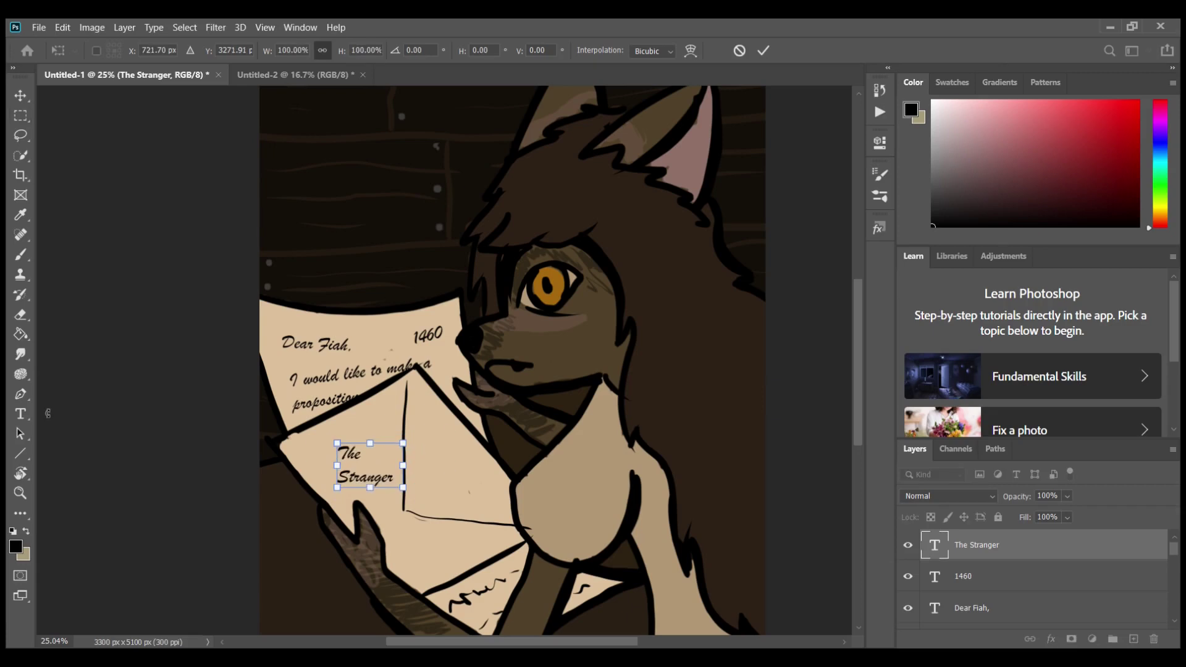
drag(48, 413, 215, 176)
key(Return)
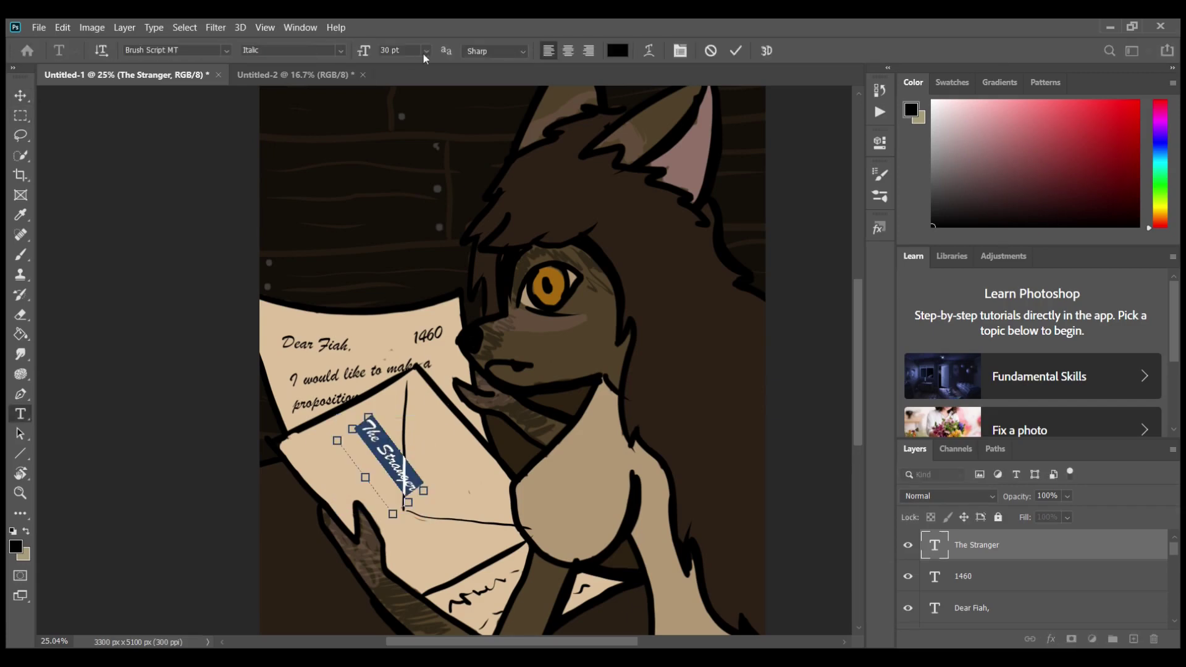
Step: Recolour "The Stranger" dark red and set its size to 36 pt
click(1078, 166)
key(ctrl+Return)
key(v)
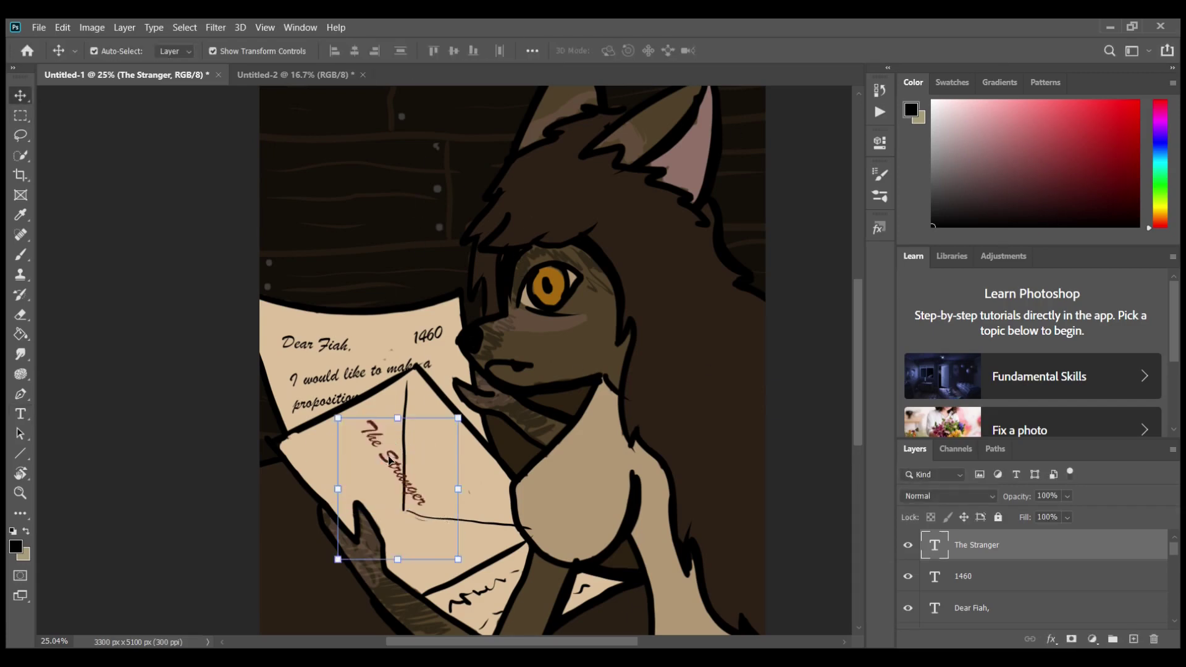
Step: Move "The Stranger" closer to the envelope's outer edge and add "From," on a line above it
drag(389, 460, 334, 486)
double_click(377, 553)
key(ctrl+Return)
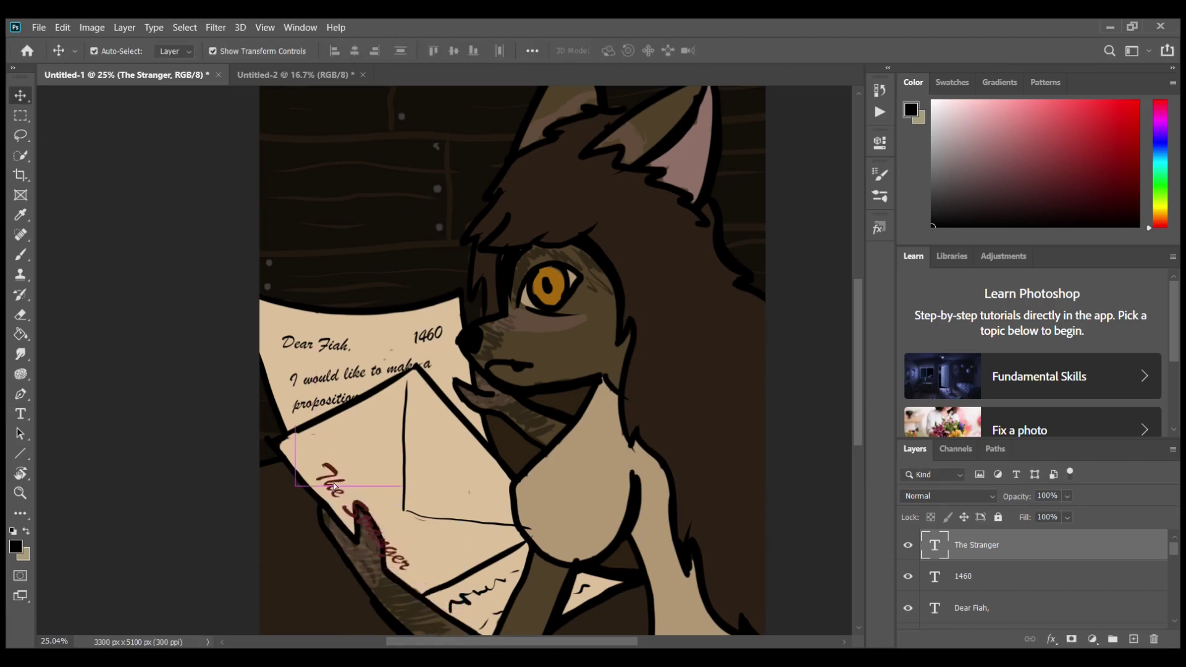
click(334, 486)
double_click(332, 509)
text(From)
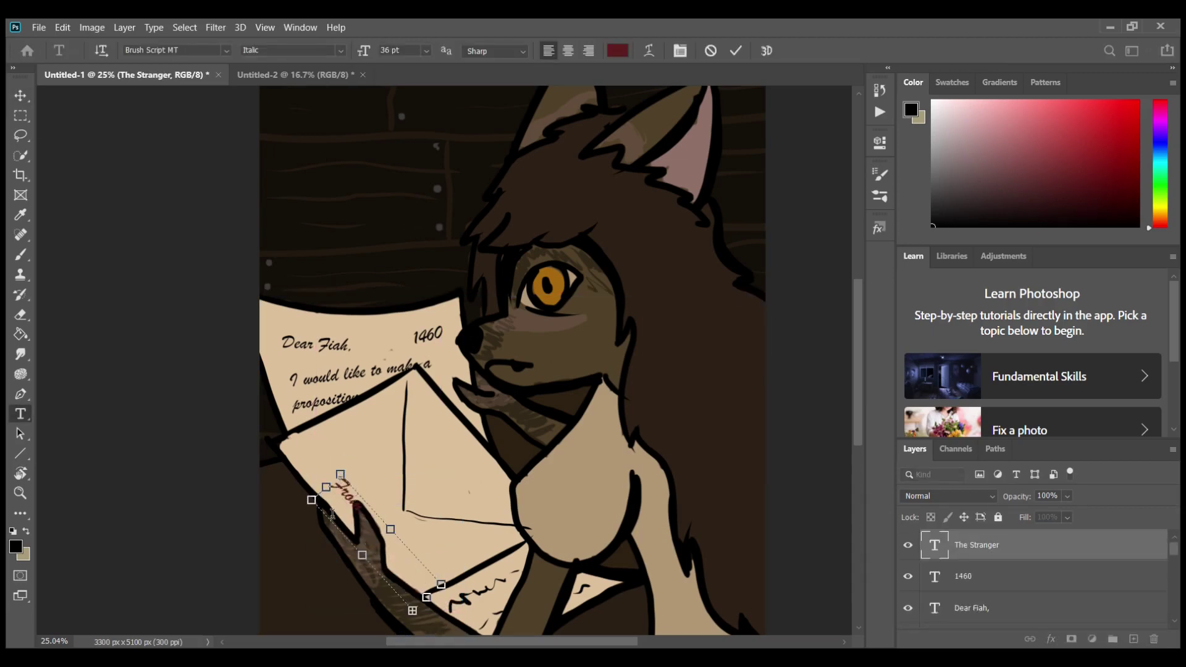
text(,)
key(Return)
key(ctrl+Return)
key(v)
Step: Move Layer 3 with the line art above all the text layers
click(295, 302)
click(321, 286)
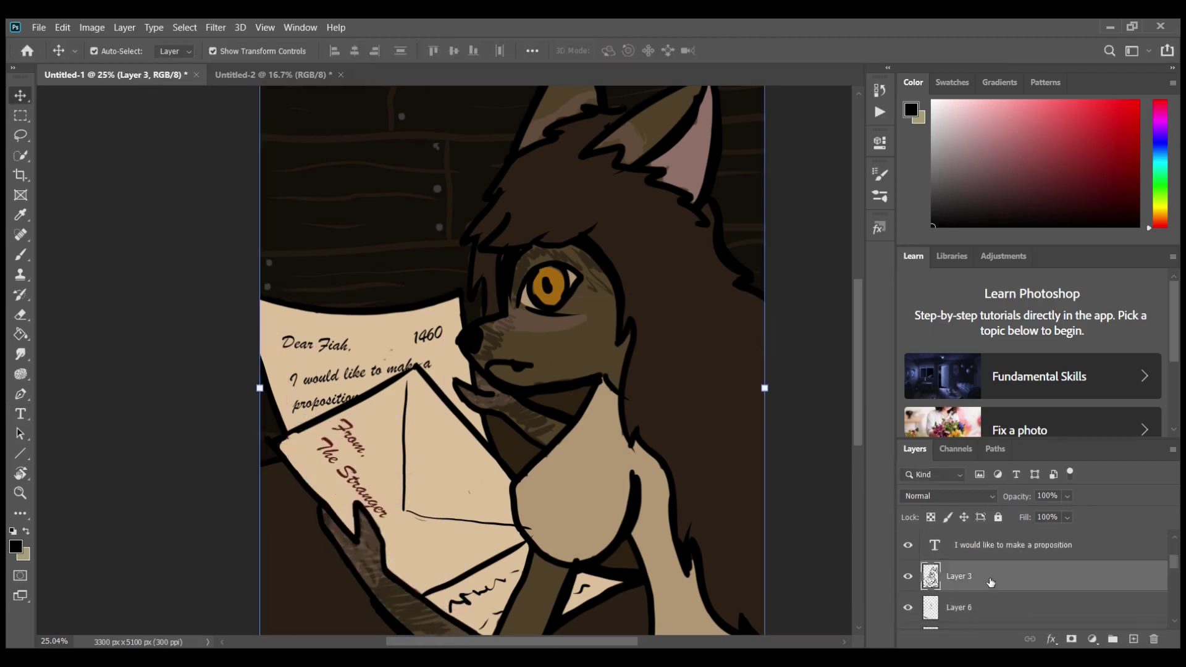
scroll(321, 286, down, 2)
Step: Change the date on the letter to "October 12,1460" in a smaller size that fits between the salutation and the muzzle
key(t)
click(414, 287)
text(Jan)
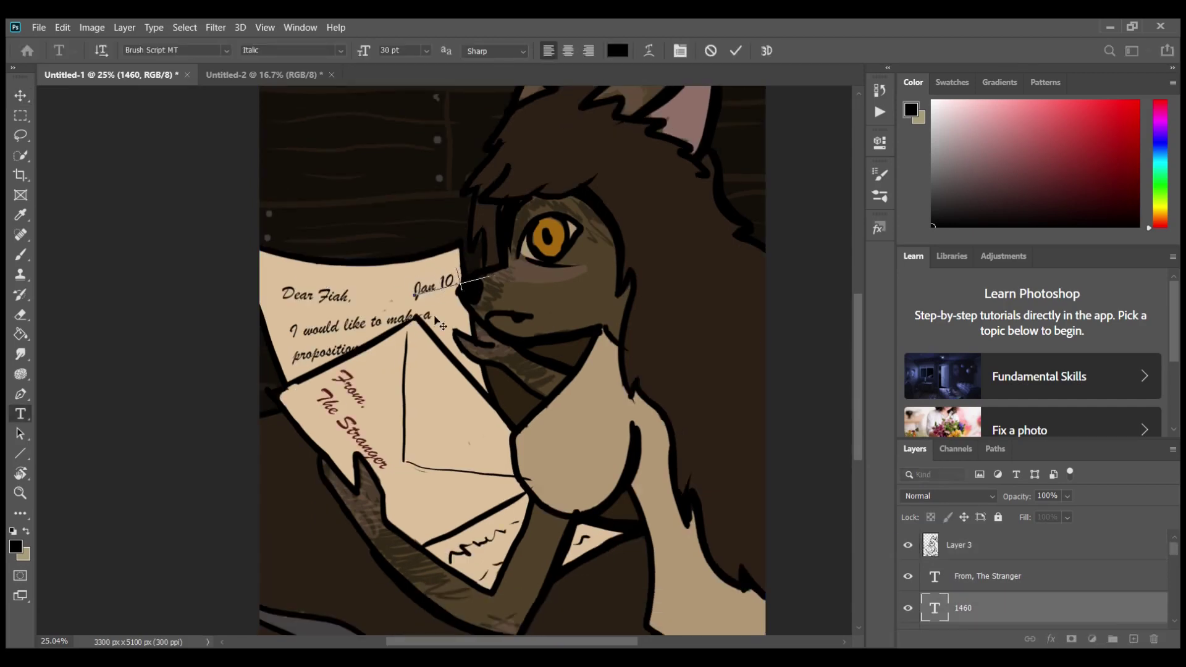
key(ctrl+a)
text(October)
key(ctrl+a)
key(ctrl+Return)
key(v)
click(349, 289)
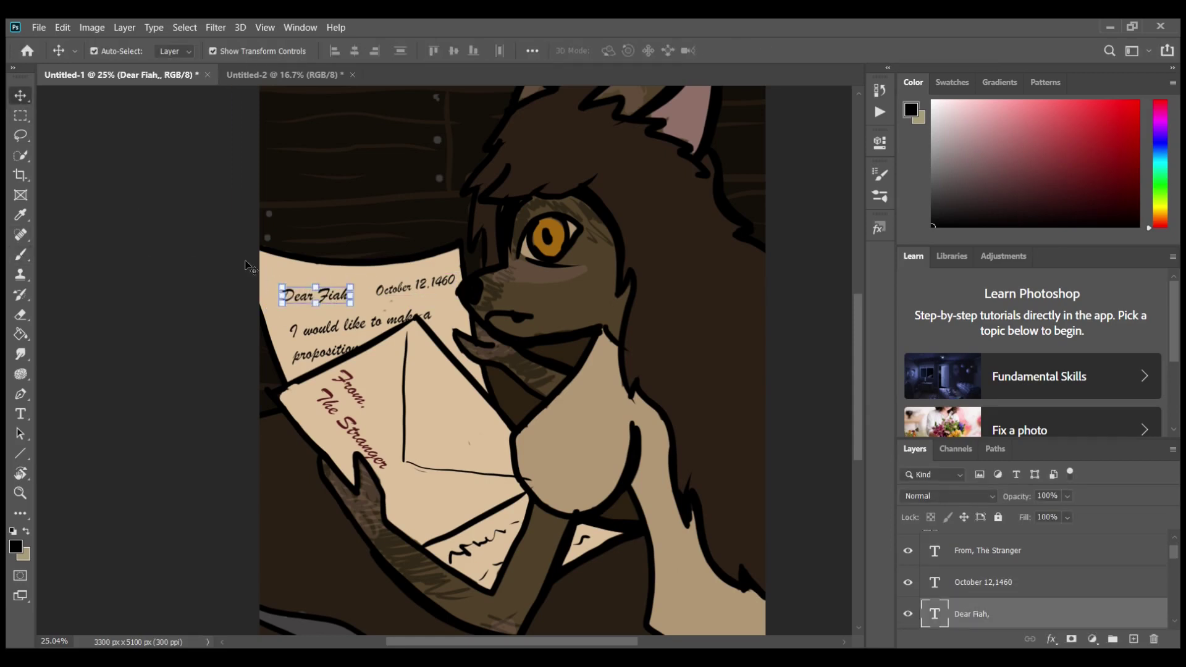
click(189, 306)
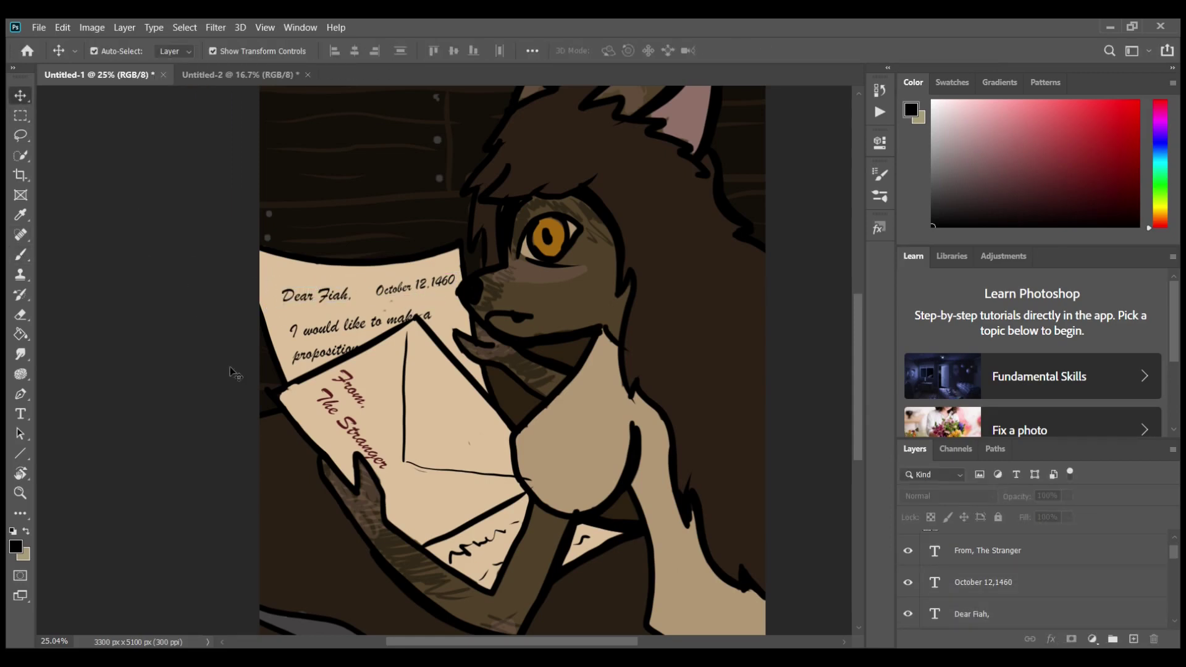
Step: Erase the scribbled writing on the letter's lower part on Layer 3
key(ctrl+shift+alt+n)
key(b)
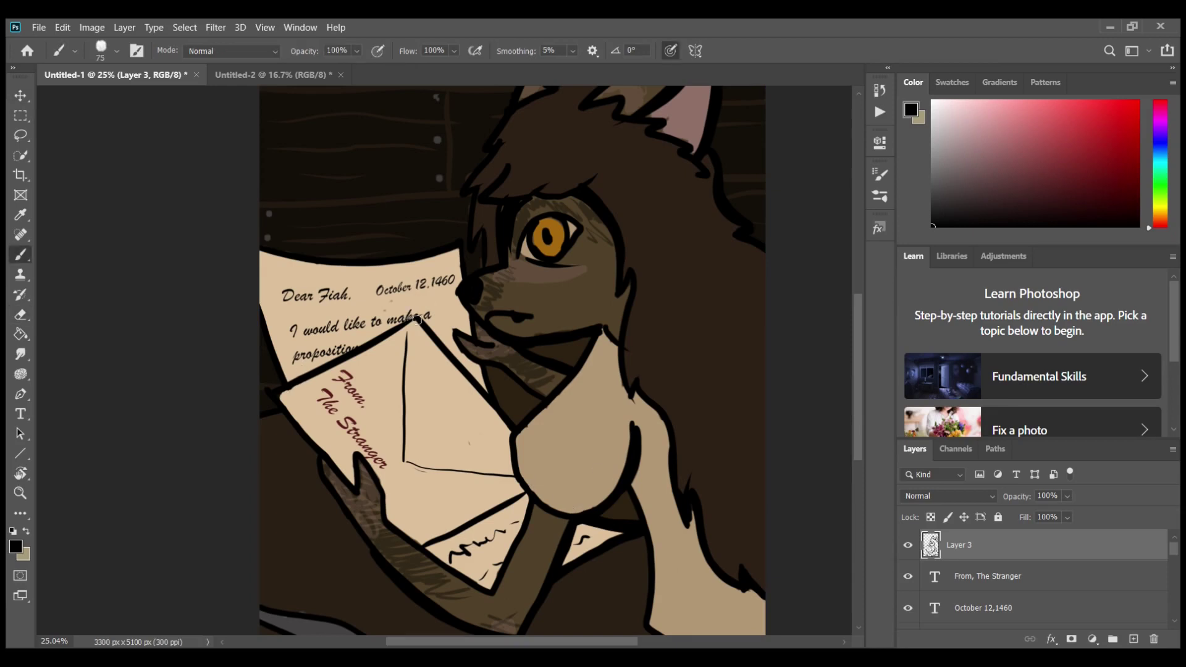
scroll(385, 422, down, 2)
key(e)
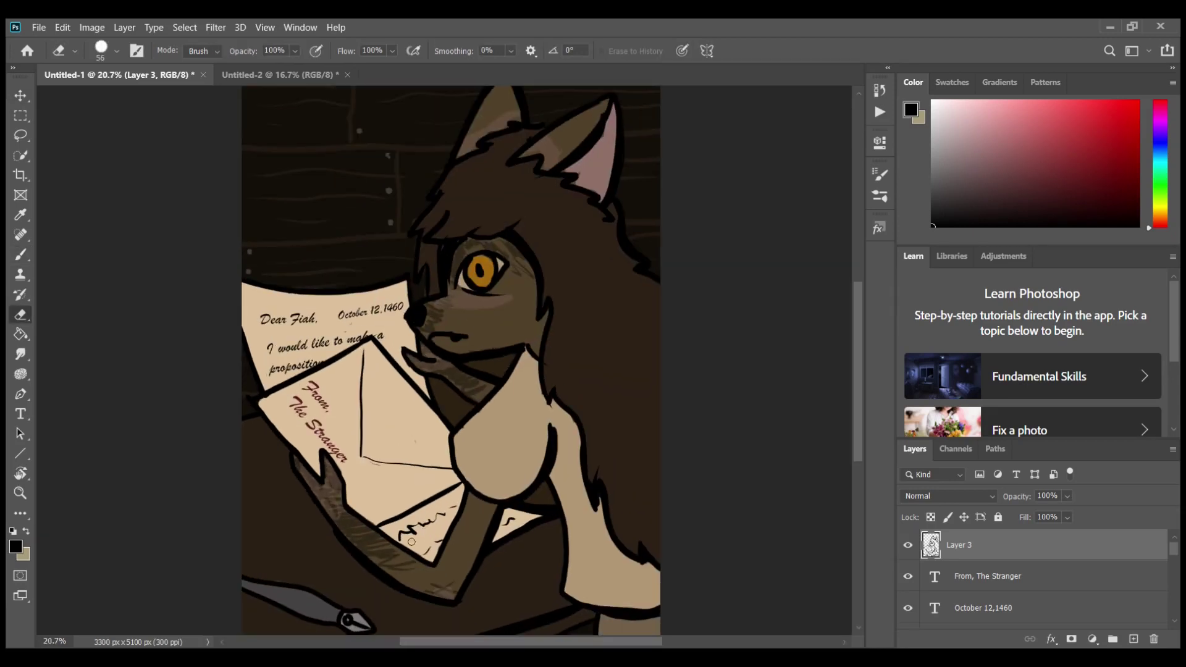
Step: Add the black 30 pt text "Please Consider" on the letter below the envelope and rotate it parallel to the envelope's lower edge
key(t)
click(413, 526)
text(Please Consider)
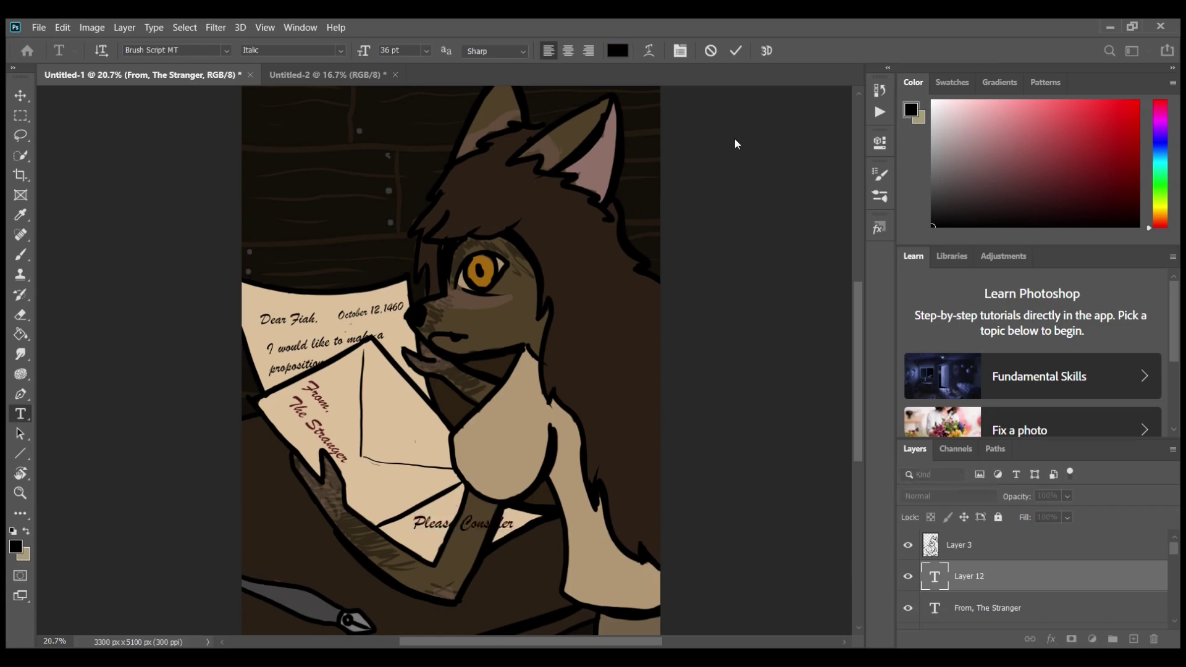
key(ctrl+a)
key(ctrl+Return)
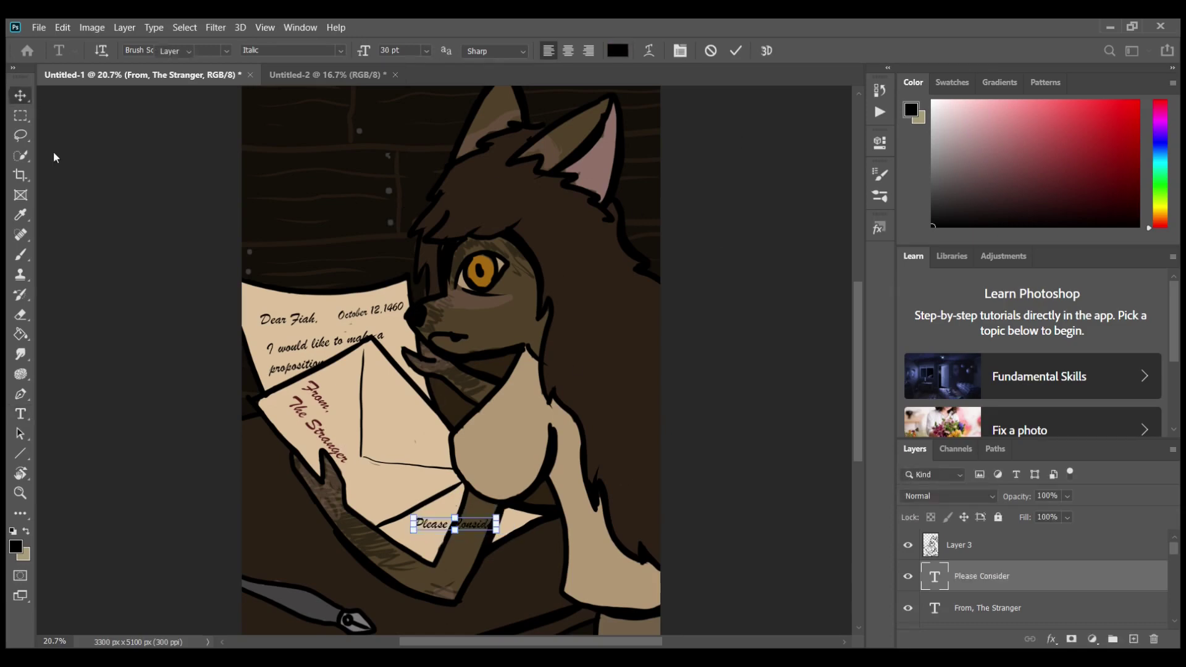
key(ctrl+t)
drag(525, 506, 446, 514)
key(Return)
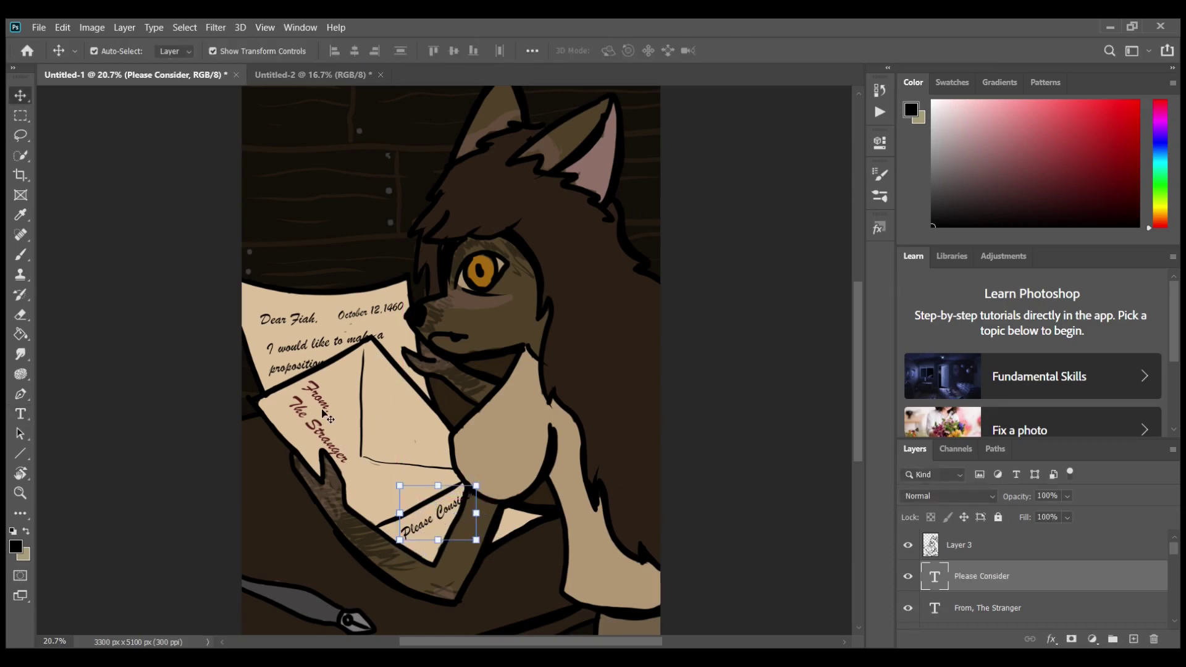
Step: Shade the envelope and letter with brown age stains at 23% brush opacity on a new layer above Layer 9
scroll(324, 415, down, 3)
shift+click(988, 608)
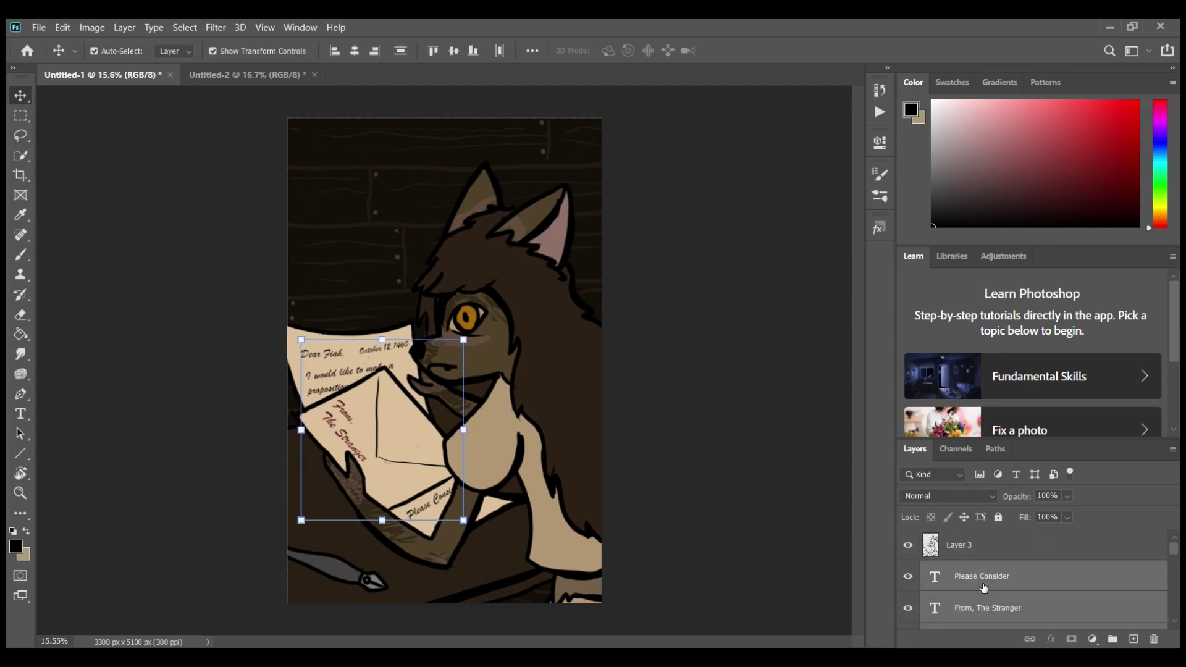
key(ctrl+shift+alt+n)
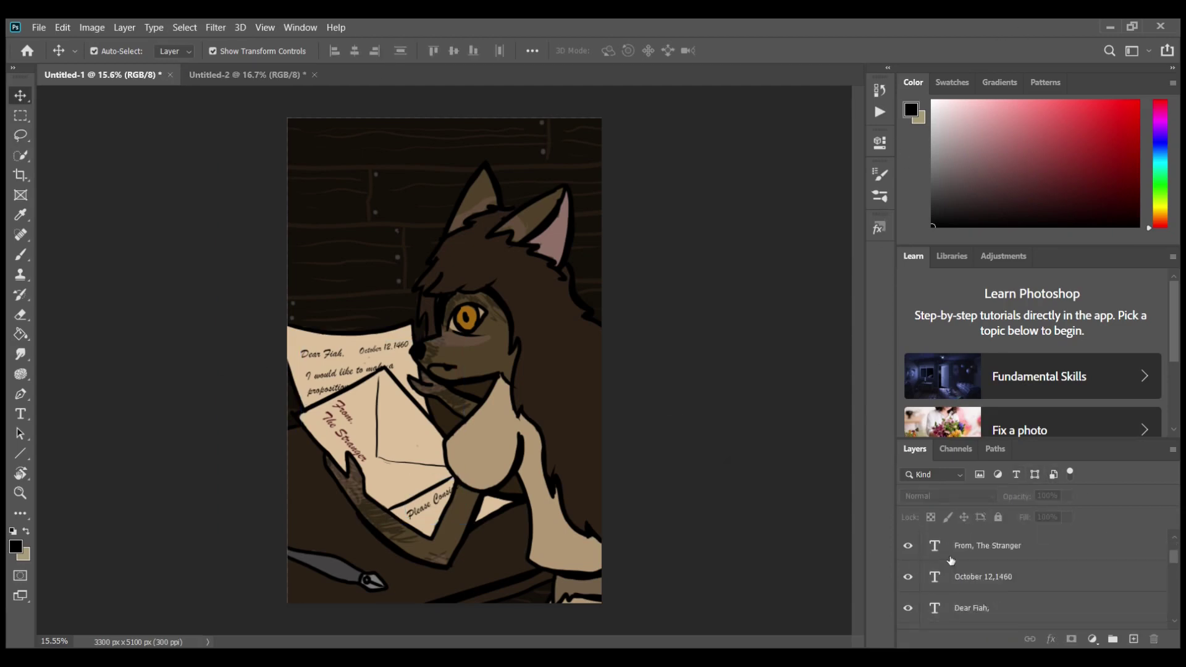
key(b)
alt+click(414, 410)
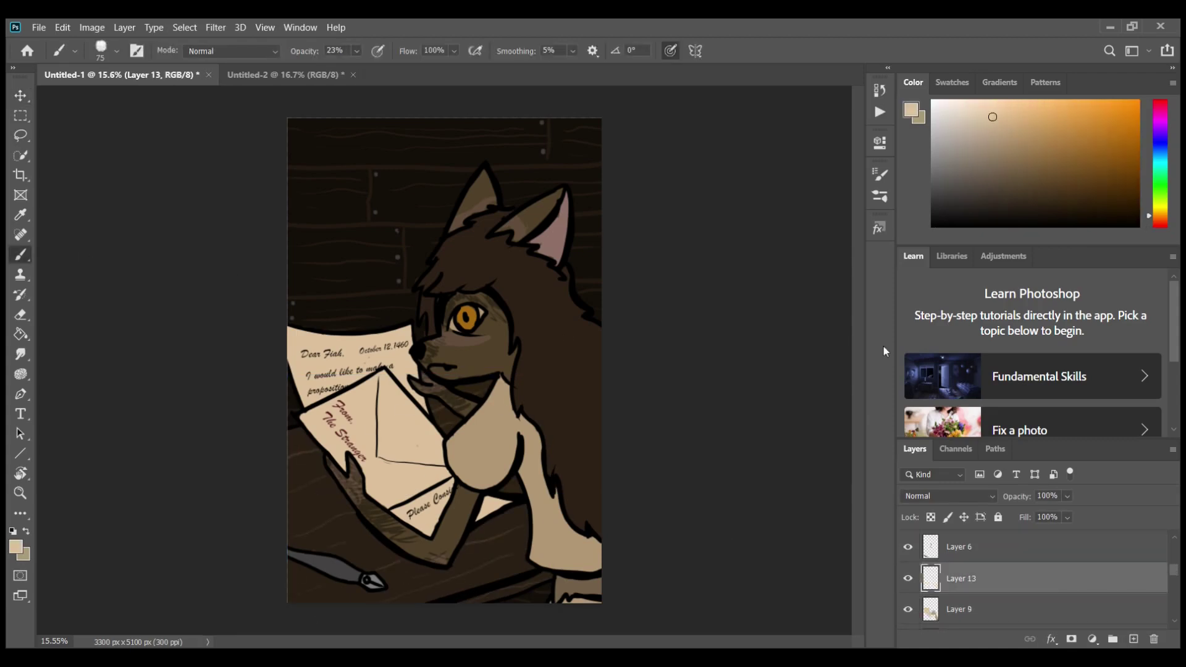
drag(395, 404, 426, 448)
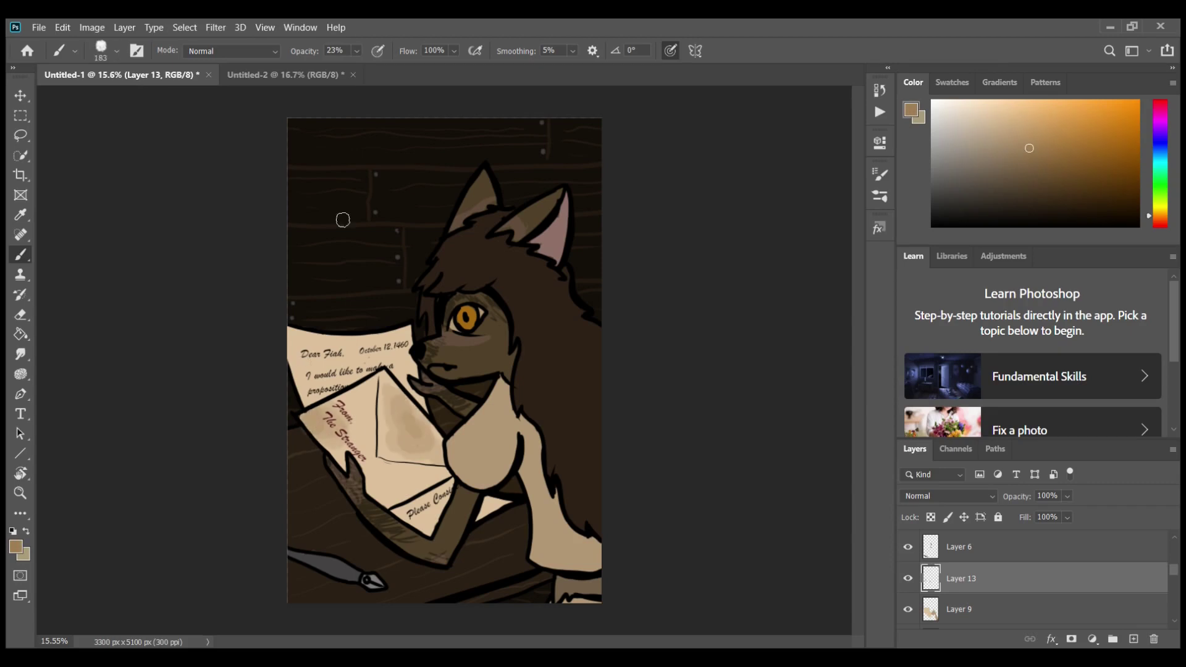
drag(383, 488, 426, 512)
mouse_move(296, 346)
mouse_down()
mouse_move(321, 389)
mouse_move(309, 346)
mouse_move(405, 368)
mouse_up()
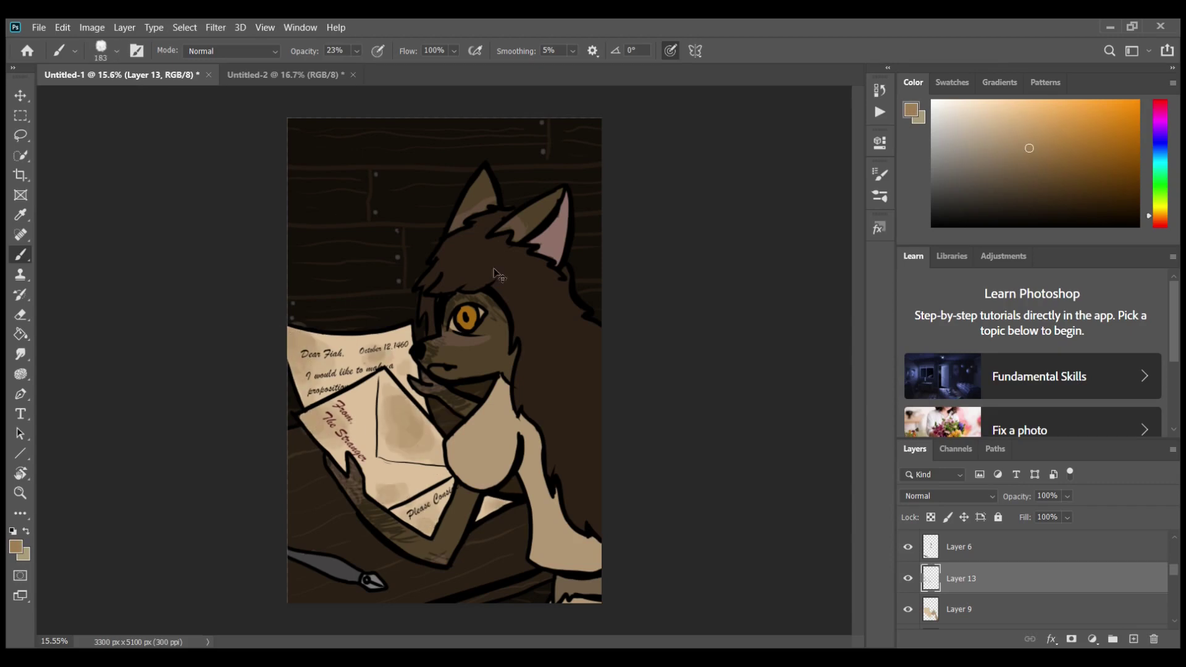
drag(408, 438, 380, 395)
Step: Add a new layer directly below Layer 3 and choose a reddish-brown foreground colour
key(ctrl+shift+alt+n)
click(1075, 157)
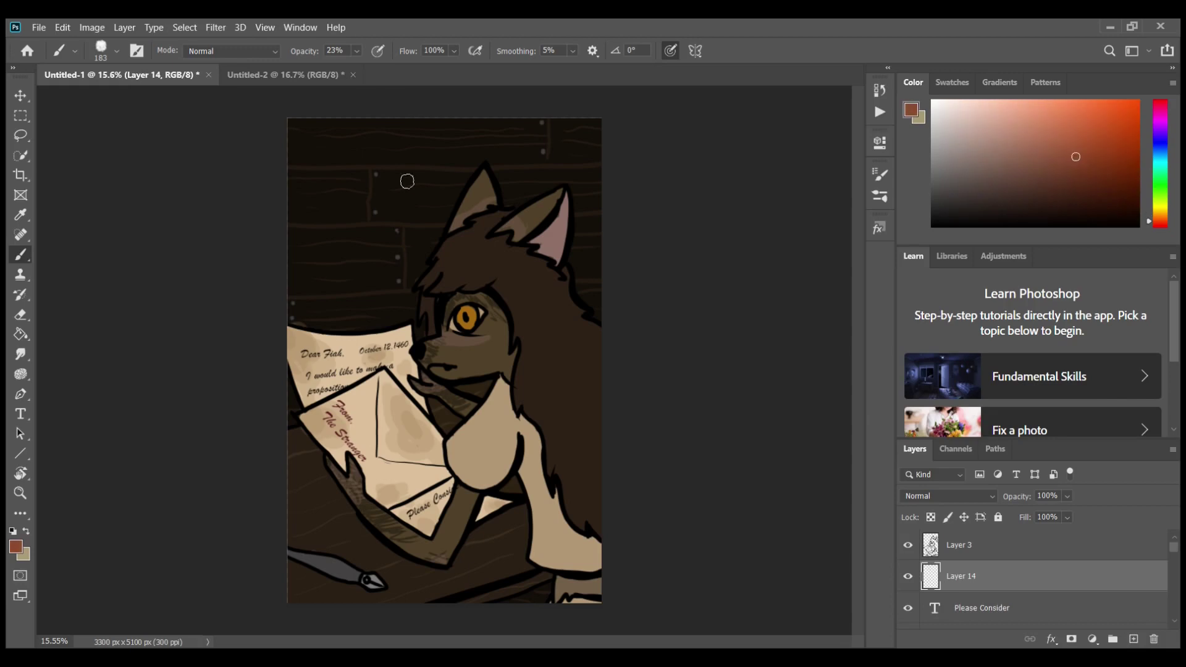
mouse_move(270, 171)
mouse_down()
mouse_move(303, 136)
mouse_move(387, 191)
mouse_up()
key(ctrl+z)
key(0)
mouse_move(291, 133)
mouse_down()
mouse_move(280, 191)
mouse_move(358, 199)
mouse_up()
key(ctrl+z)
key(ctrl+z)
key(shift+g)
drag(264, 183, 661, 503)
key(ctrl+z)
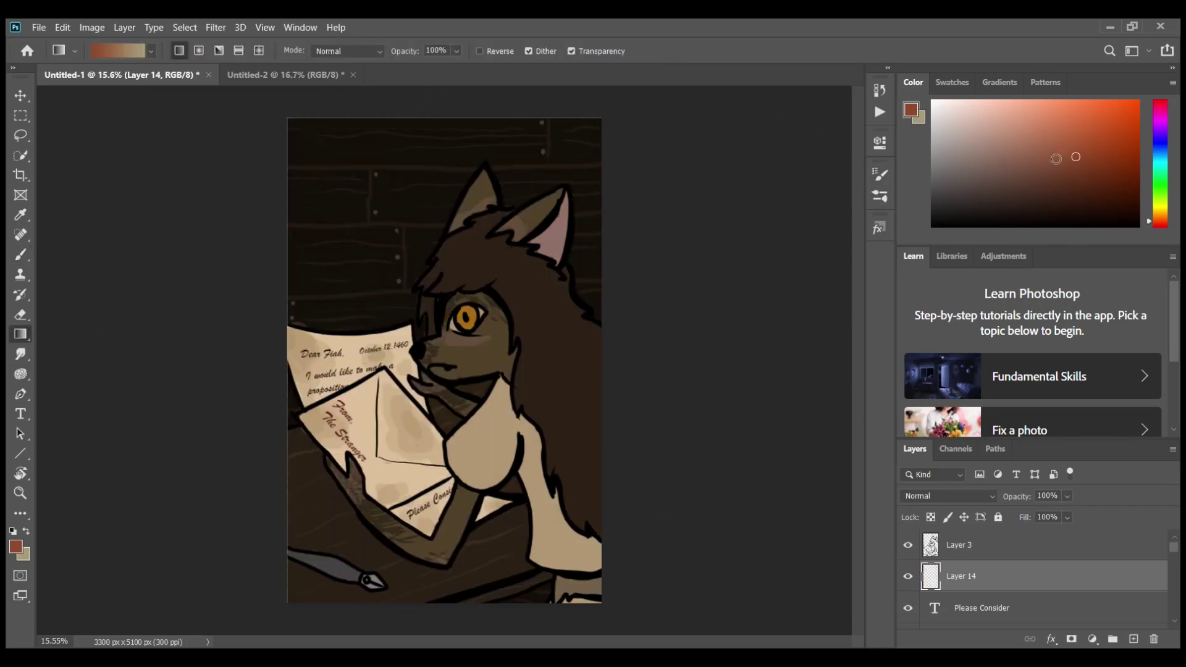
Step: Fill Layer 14 with a linear gradient between near-black and dark brown and lower the layer's opacity to 57%
alt+click(455, 196)
key(x)
key(x)
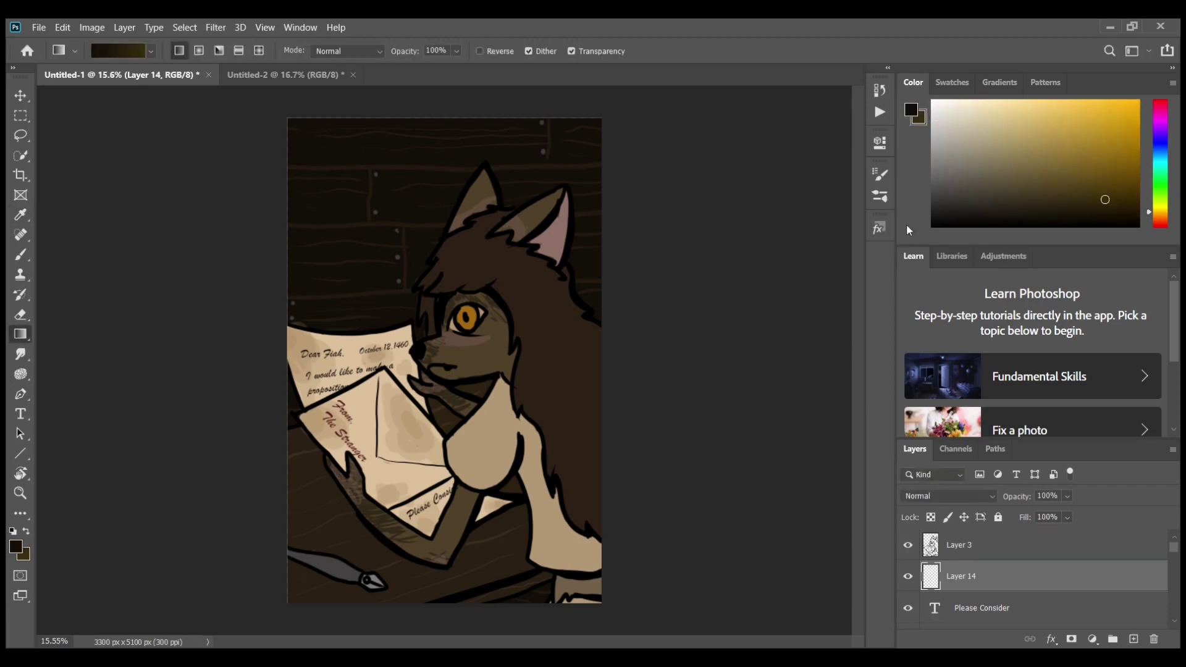
key(x)
alt+click(575, 589)
key(x)
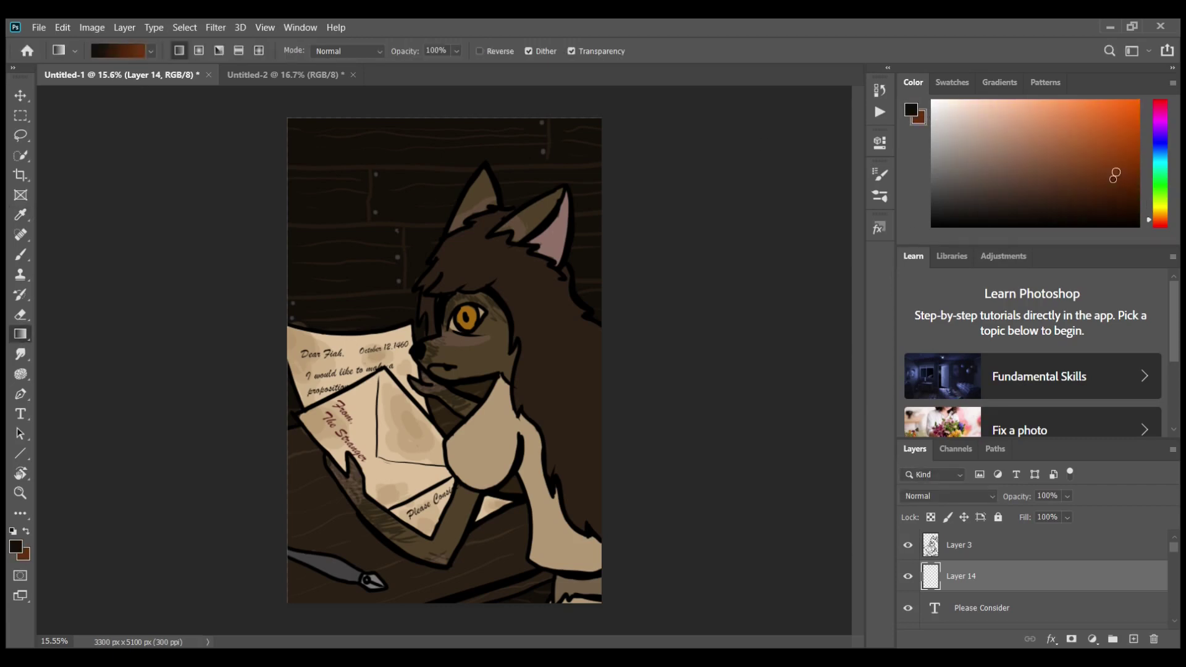
drag(575, 589, 426, 488)
drag(1067, 496, 1068, 523)
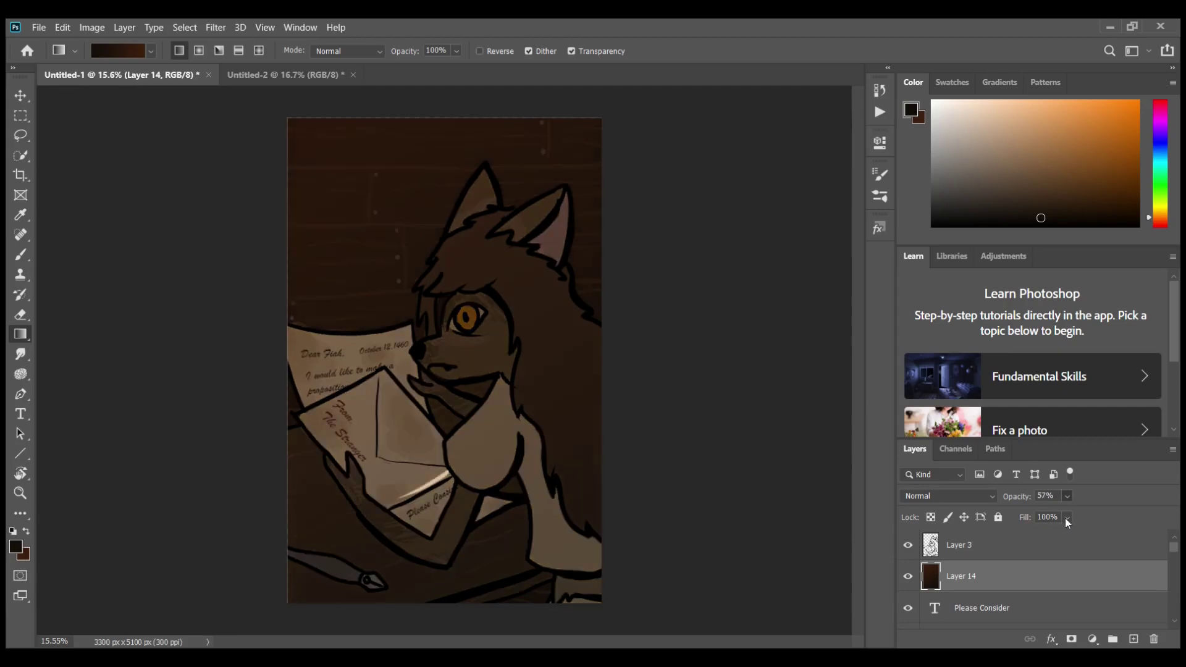
Step: Add a new layer between Layer 3 and Layer 14 and hide Layer 14
click(974, 548)
key(e)
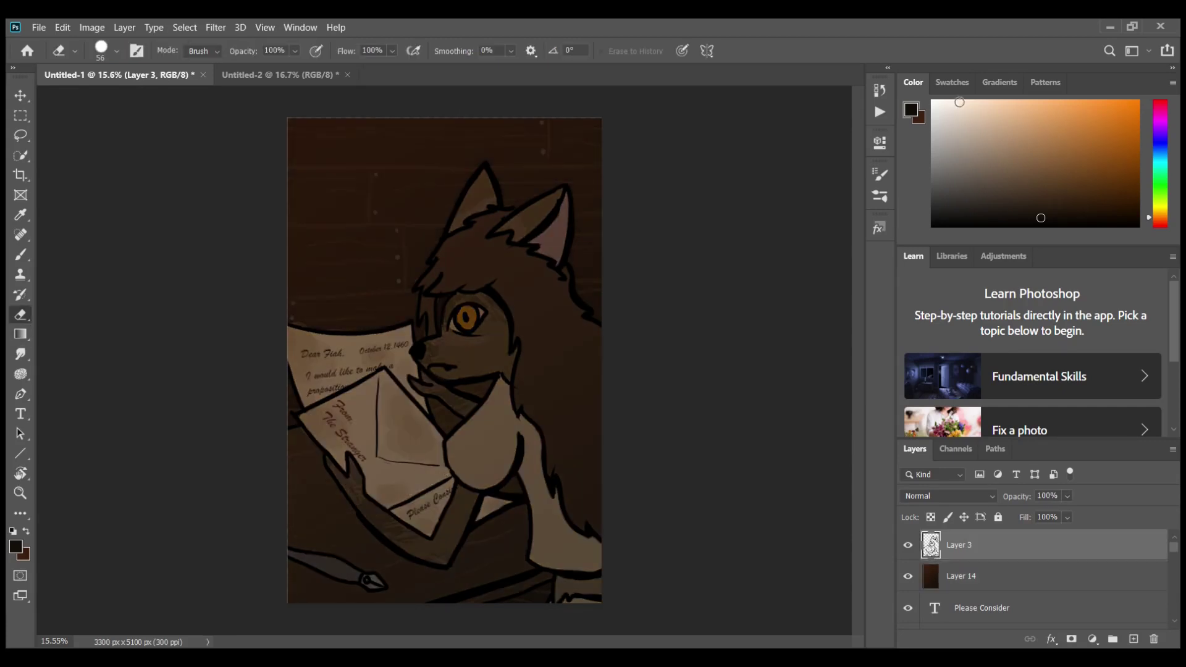
key(ctrl+shift+alt+n)
click(908, 607)
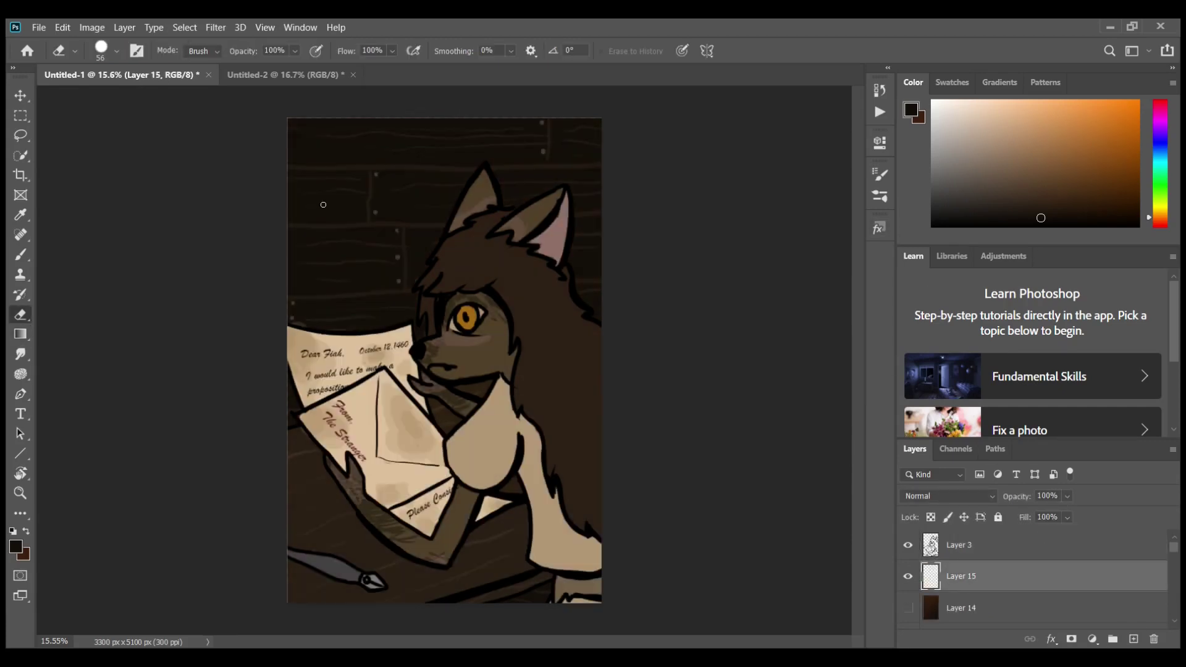
Step: Set the eraser's opacity to 41% and the brush's opacity to 10%
click(316, 51)
key(4)
key(1)
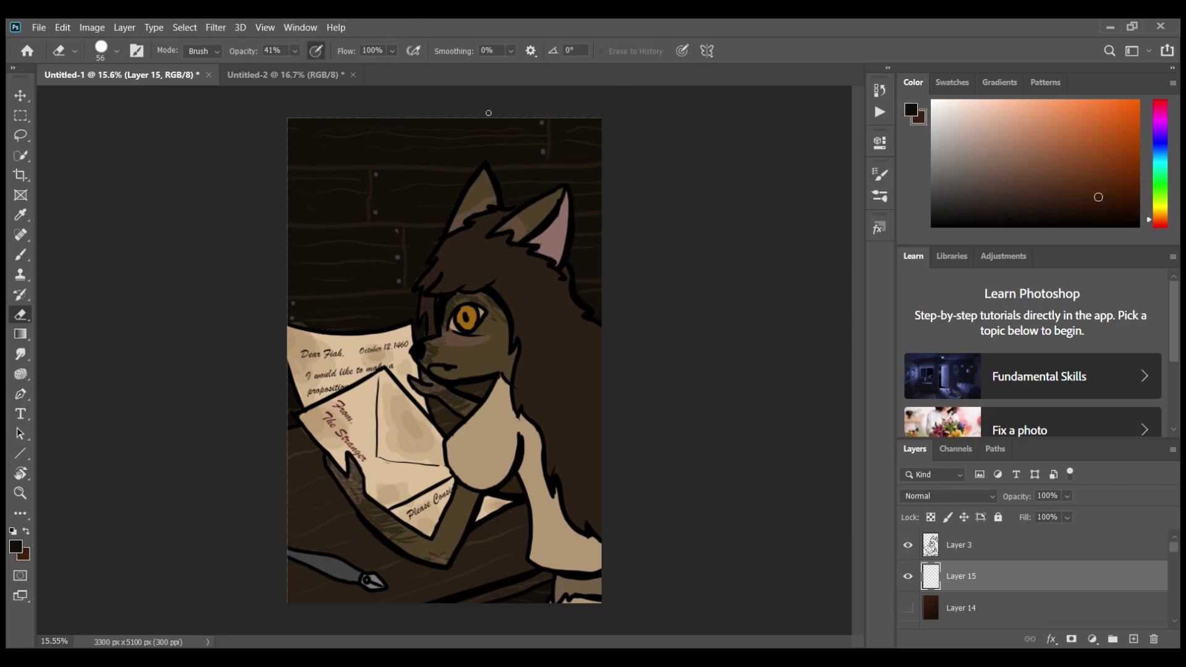
key(b)
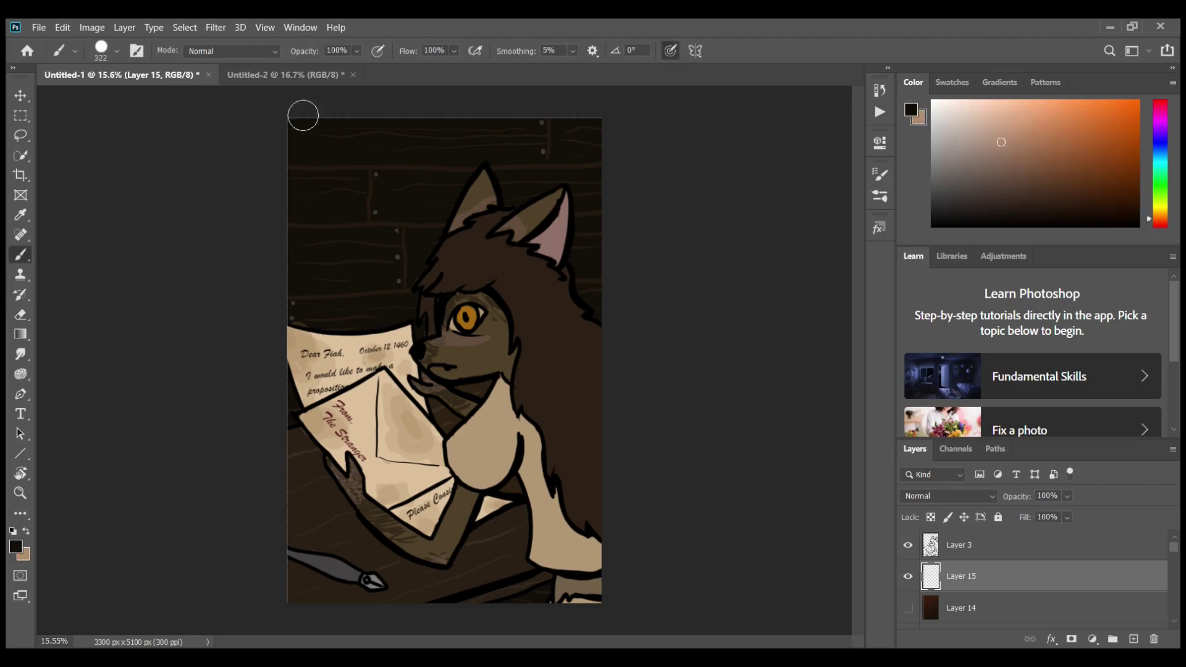
click(911, 110)
key(3)
key(9)
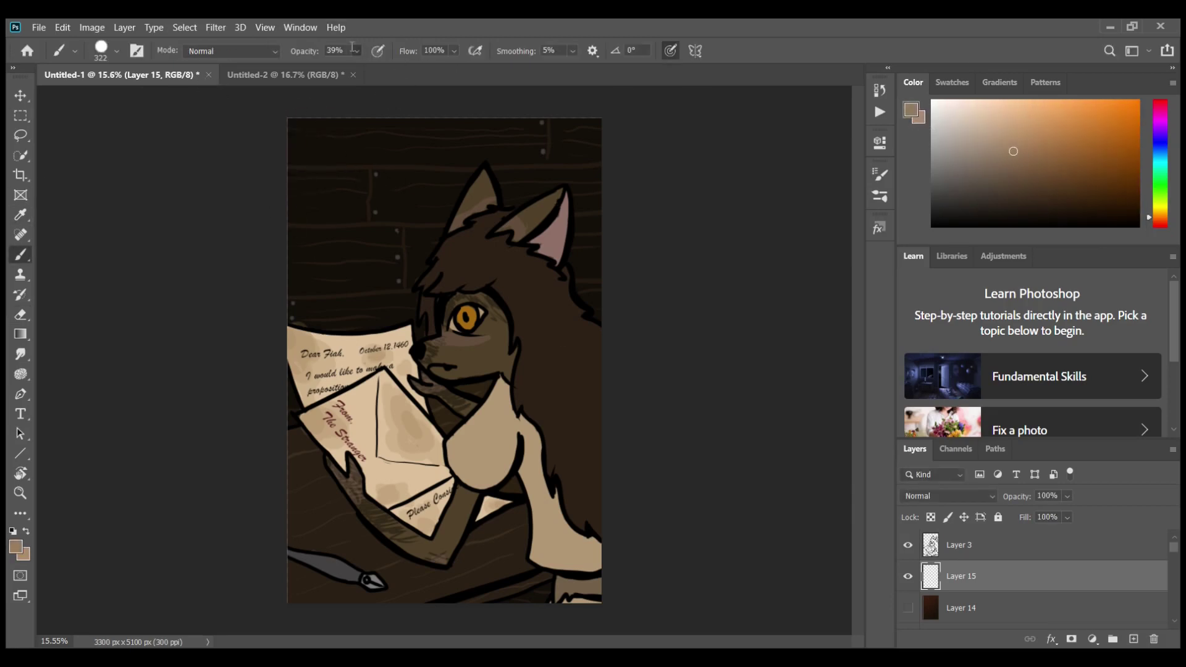
key(1)
Step: Move Layer 15 directly above Layer 10 and paint a faint dark red glow over the upper-left wall at 10% brush opacity
key(g)
click(1161, 226)
click(1069, 181)
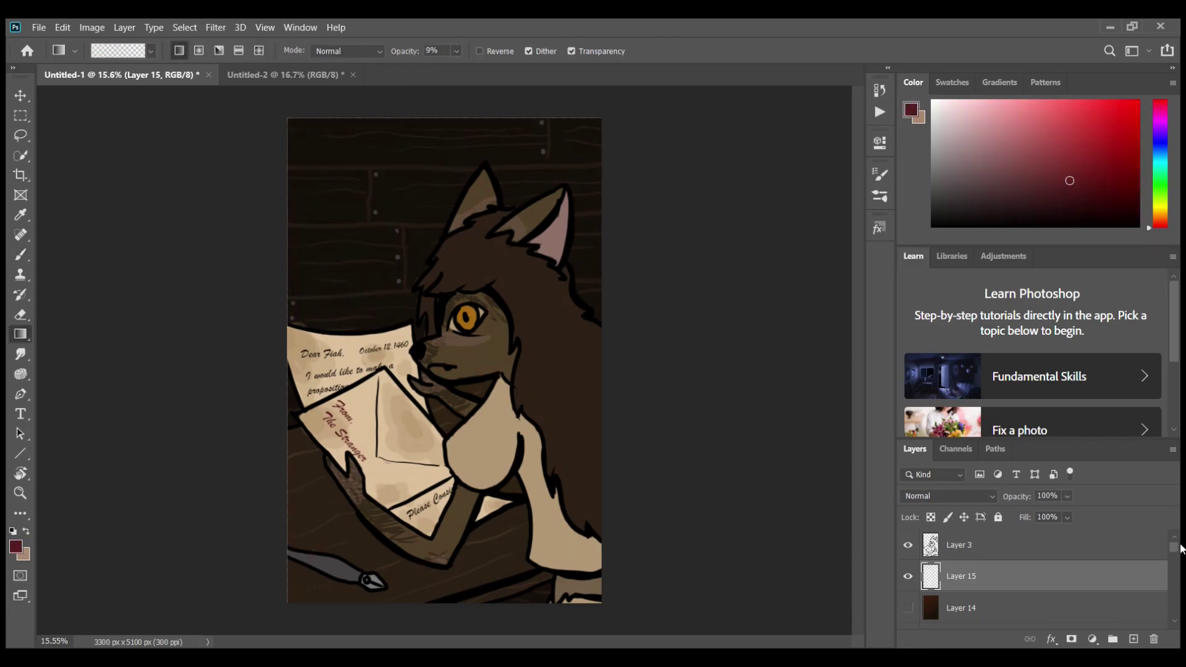
key(ctrl+bracketleft)
key(ctrl+bracketleft)
key(ctrl+bracketleft)
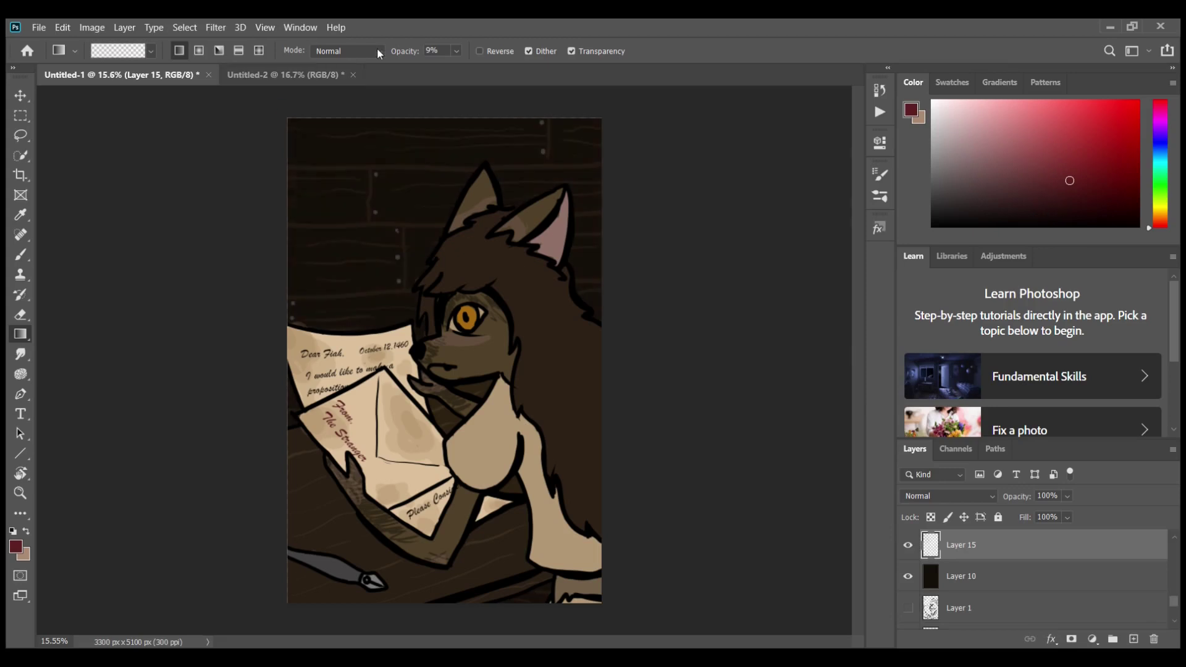
key(b)
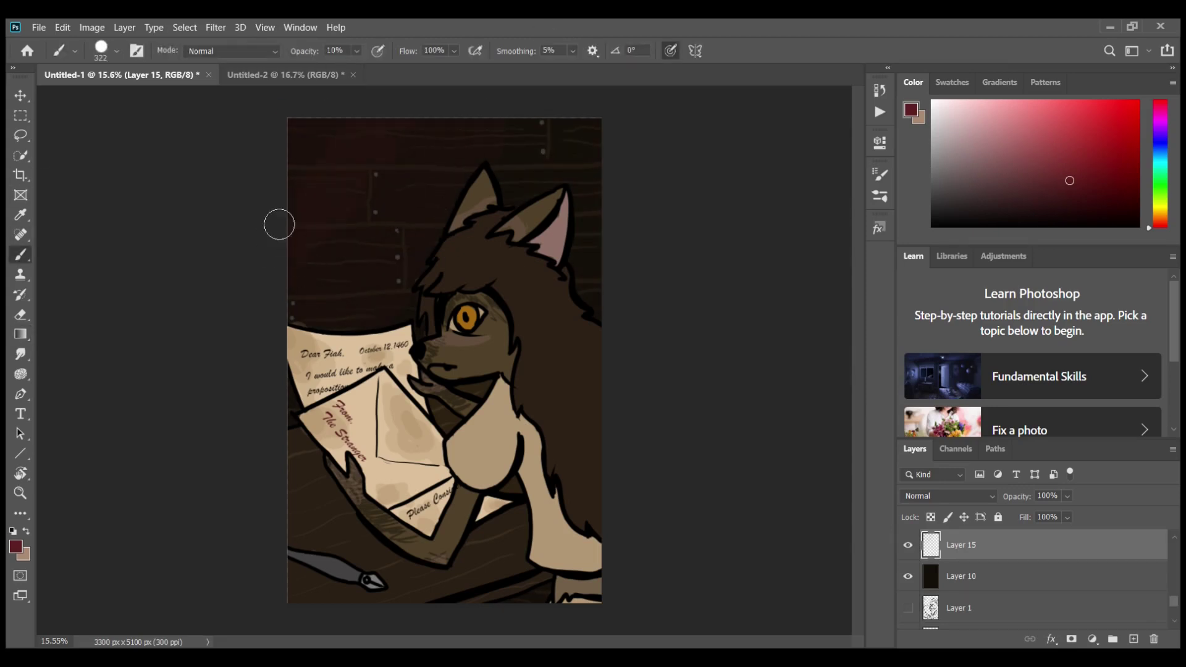
click(1059, 168)
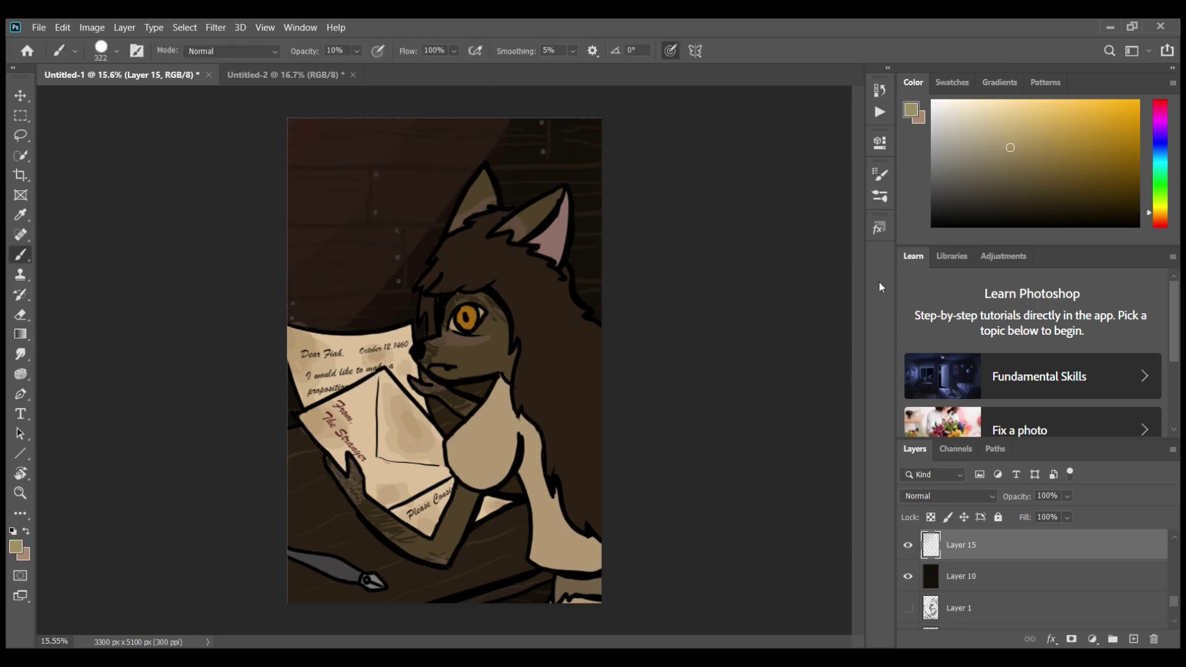
Step: Add a layer above the Please Consider text layer and shade the ears and back of the hair with near-black at 40% brush opacity
key(alt+bracketleft)
key(alt+bracketleft)
alt+click(597, 357)
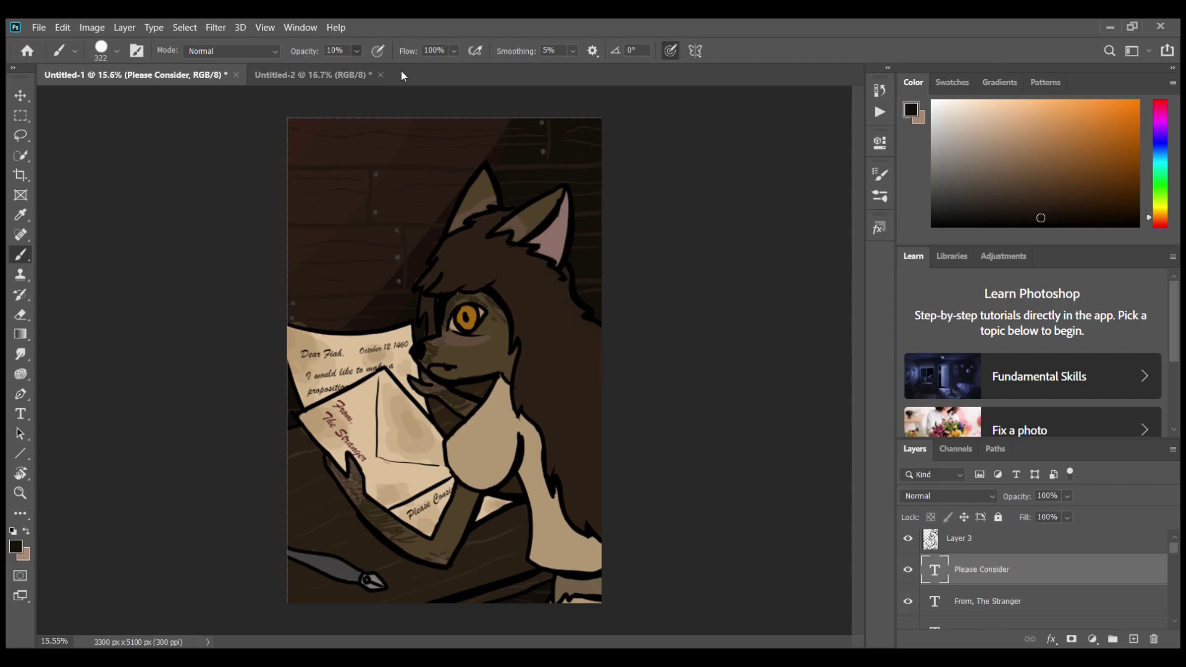
click(1134, 639)
drag(543, 197, 574, 376)
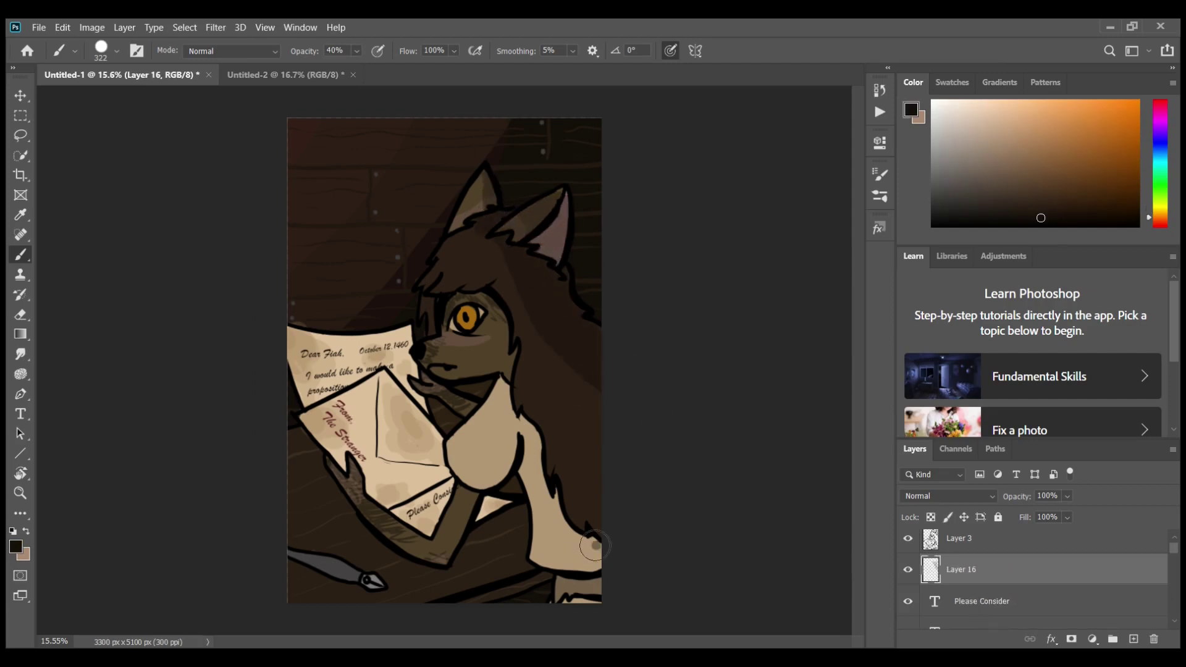
Step: Extend the near-black shading on Layer 16 over the face, chest, foreleg and arm, cleaning it up with the Eraser
key(e)
drag(563, 567, 564, 523)
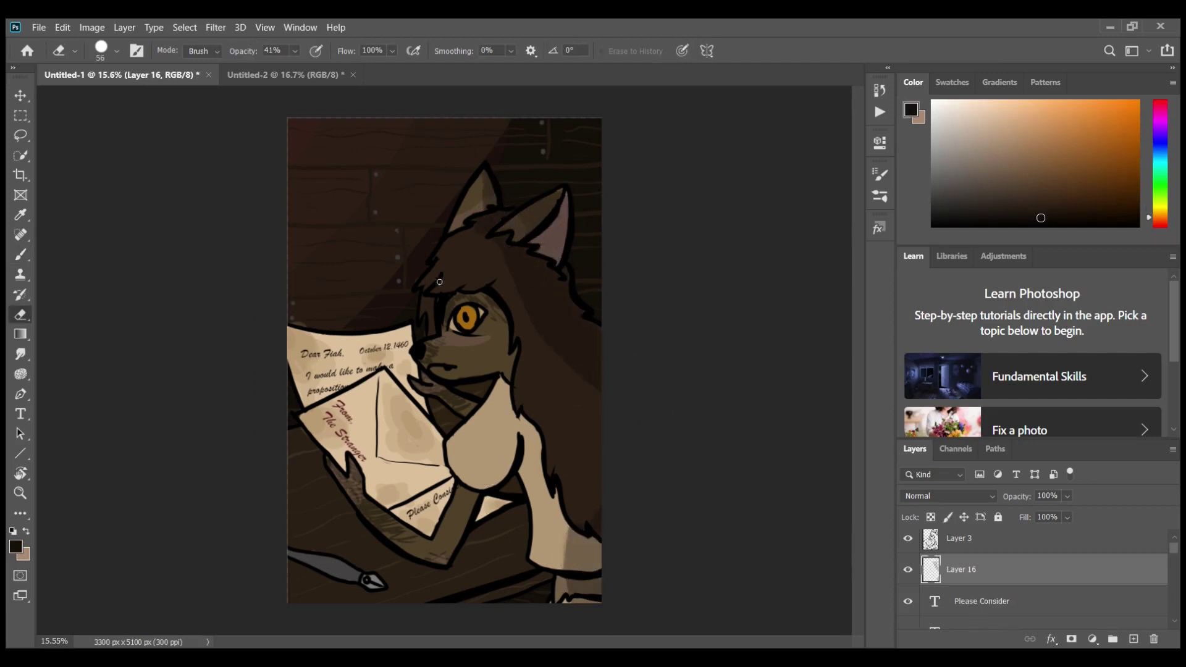
key(b)
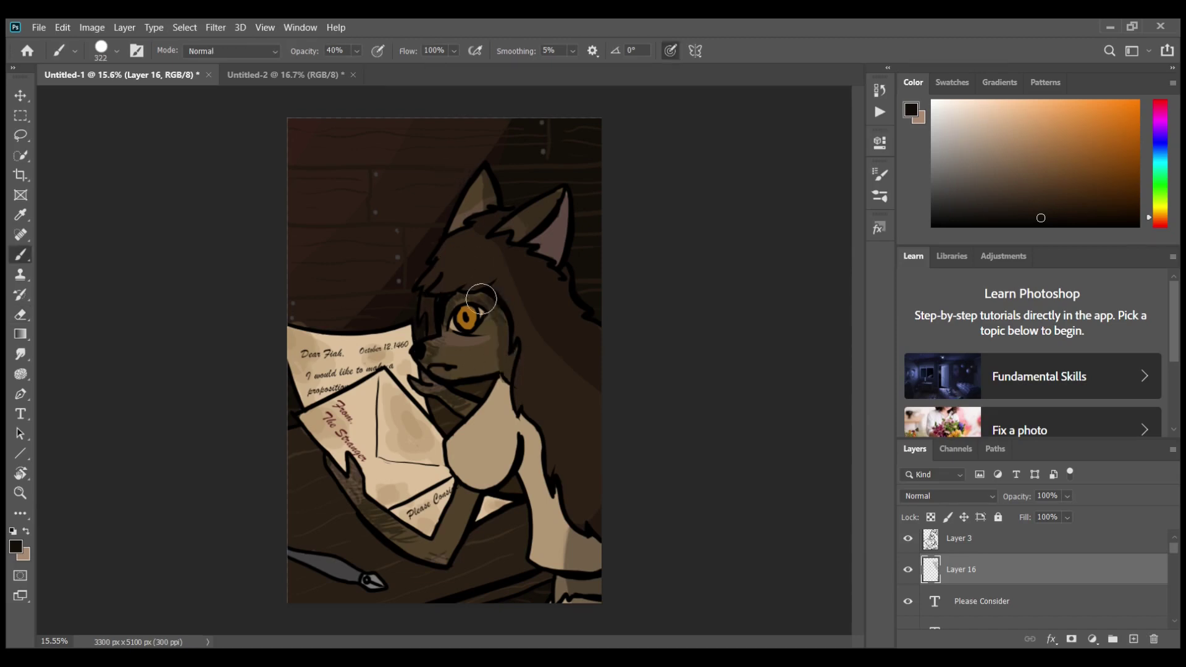
mouse_move(451, 378)
mouse_down()
mouse_move(502, 389)
mouse_move(508, 415)
mouse_move(497, 479)
mouse_move(475, 484)
mouse_move(444, 560)
mouse_up()
key(e)
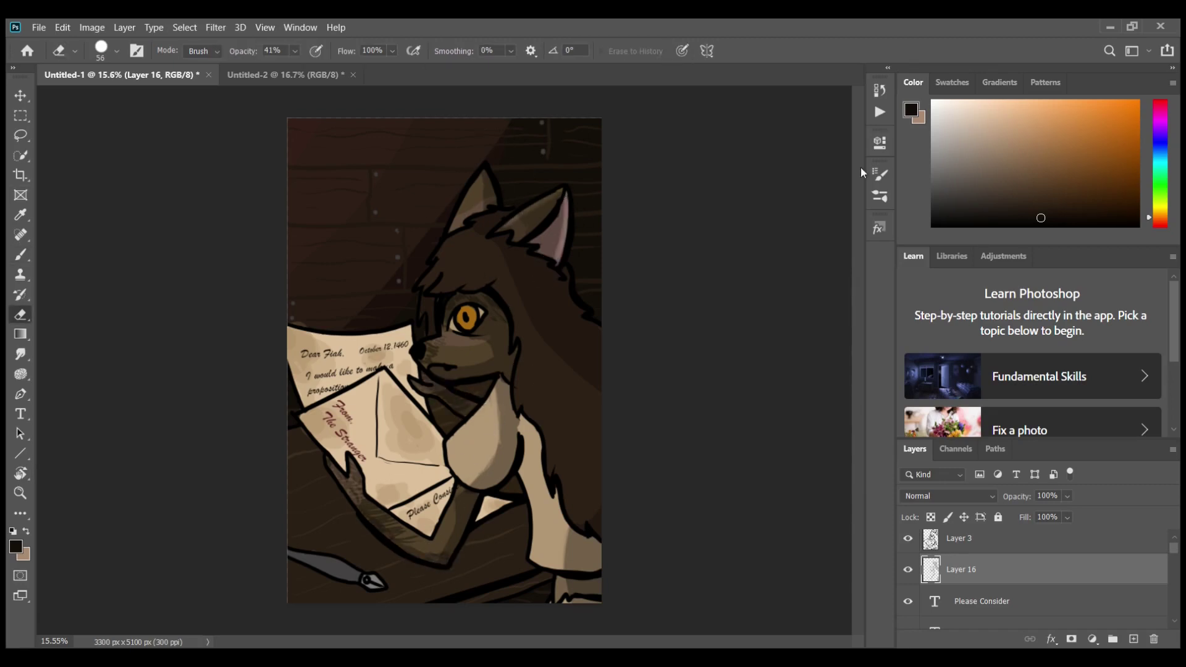
Step: Paint orange rim highlights on the ears, hair, muzzle and pen on a new layer above Layer 16 at 26% layer opacity
key(b)
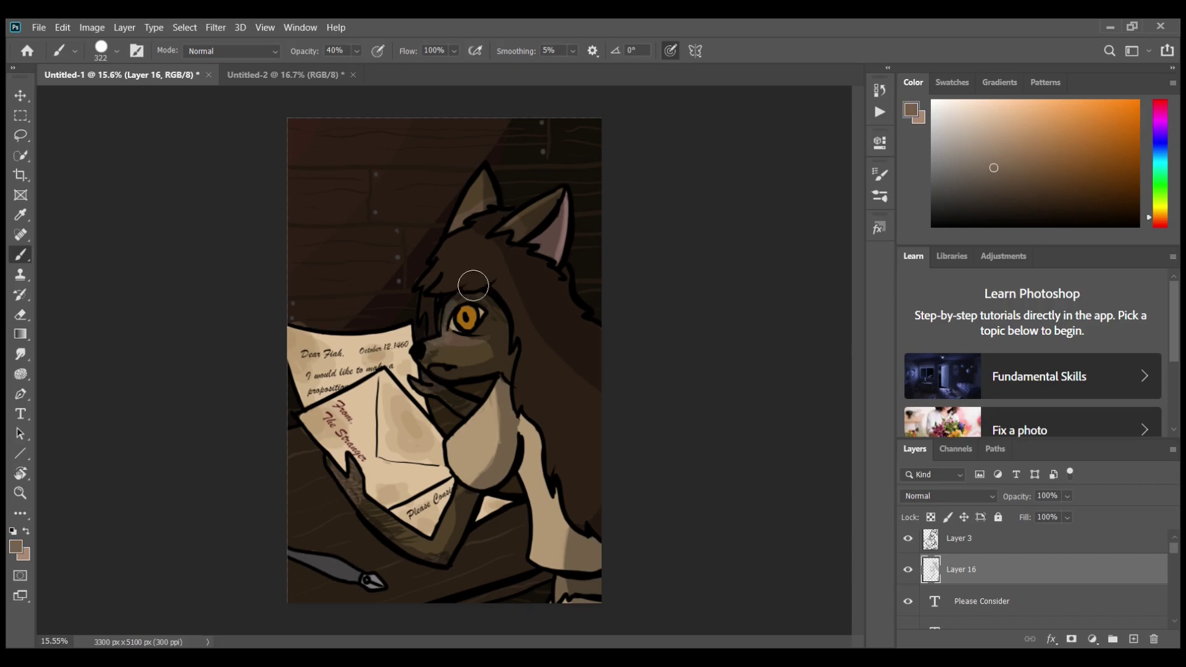
alt+shift+right_click(572, 198)
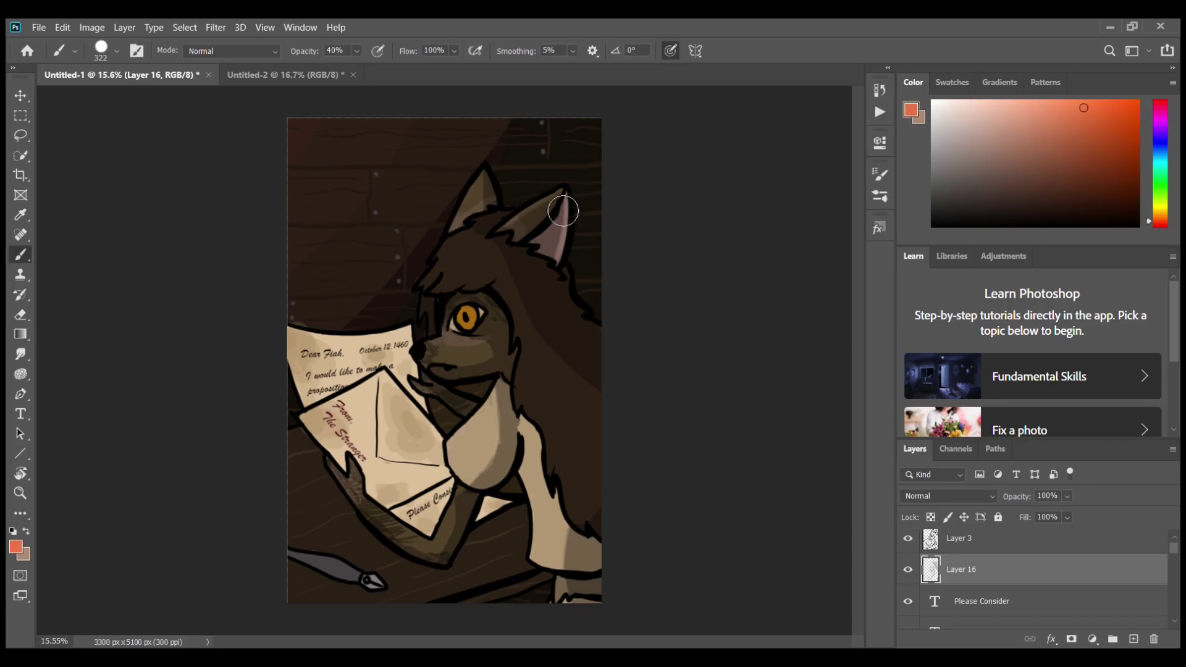
key(ctrl+shift+alt+n)
key(0)
mouse_move(442, 335)
mouse_down()
mouse_move(453, 234)
mouse_move(527, 211)
mouse_up()
drag(307, 556, 387, 584)
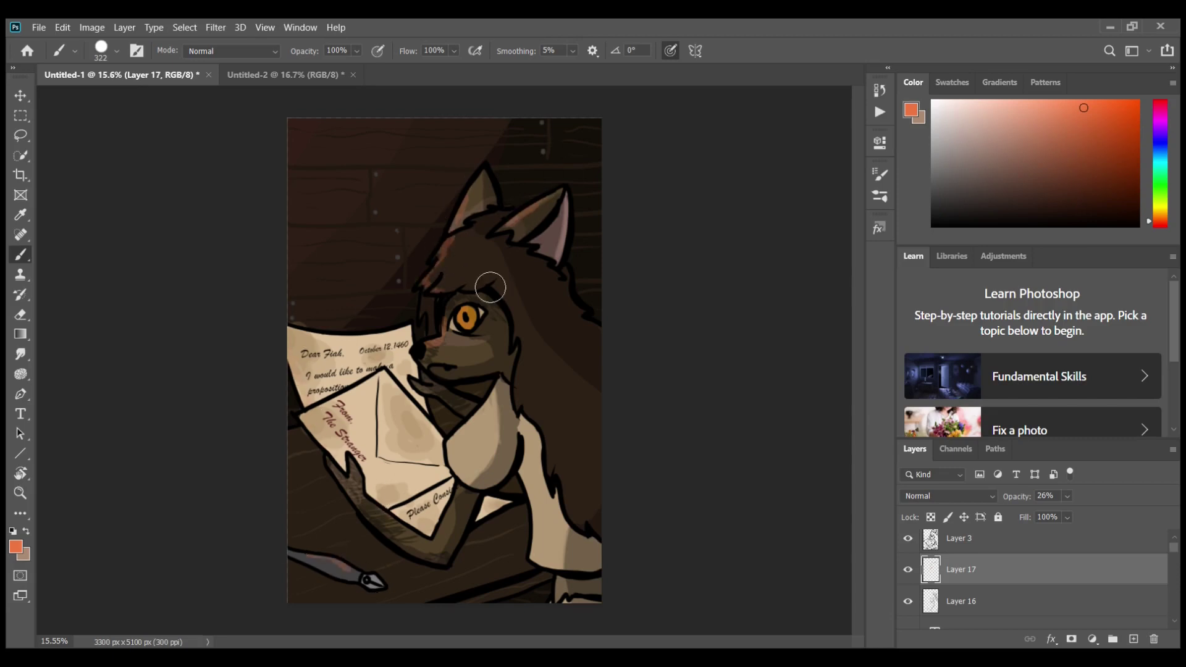
Step: Shade the letter and envelope with a sampled brown on Layer 17 and darken the table with black
alt+click(425, 523)
mouse_move(424, 523)
mouse_down()
mouse_move(401, 346)
mouse_move(396, 482)
mouse_up()
key(e)
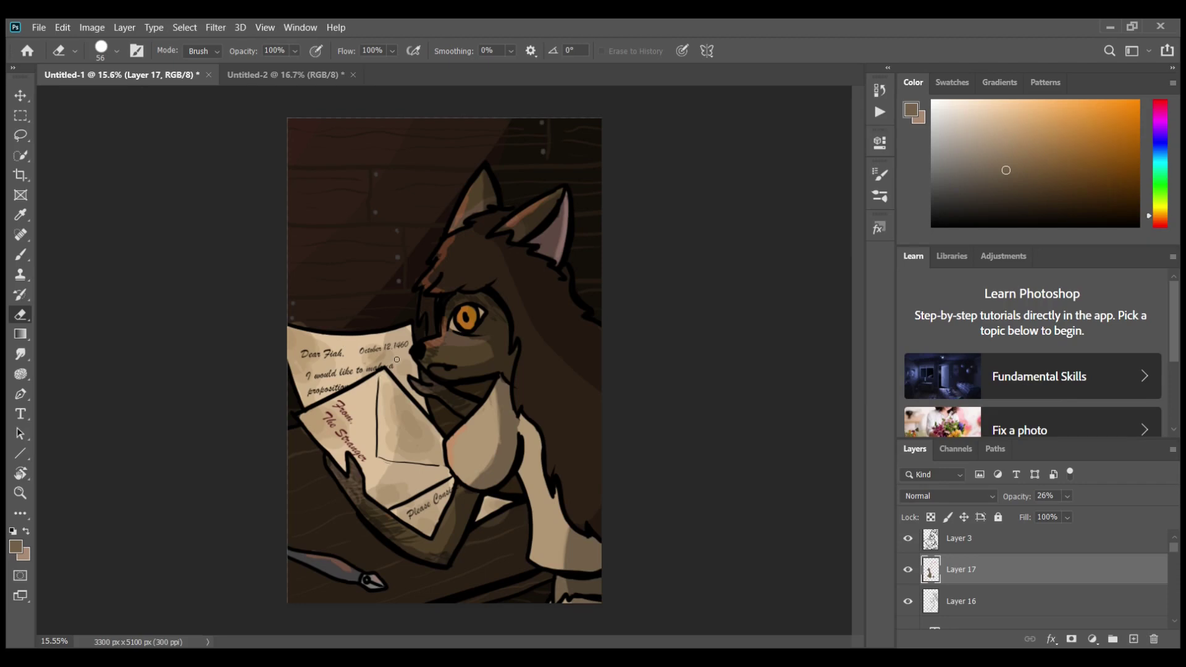
alt+click(503, 597)
key(b)
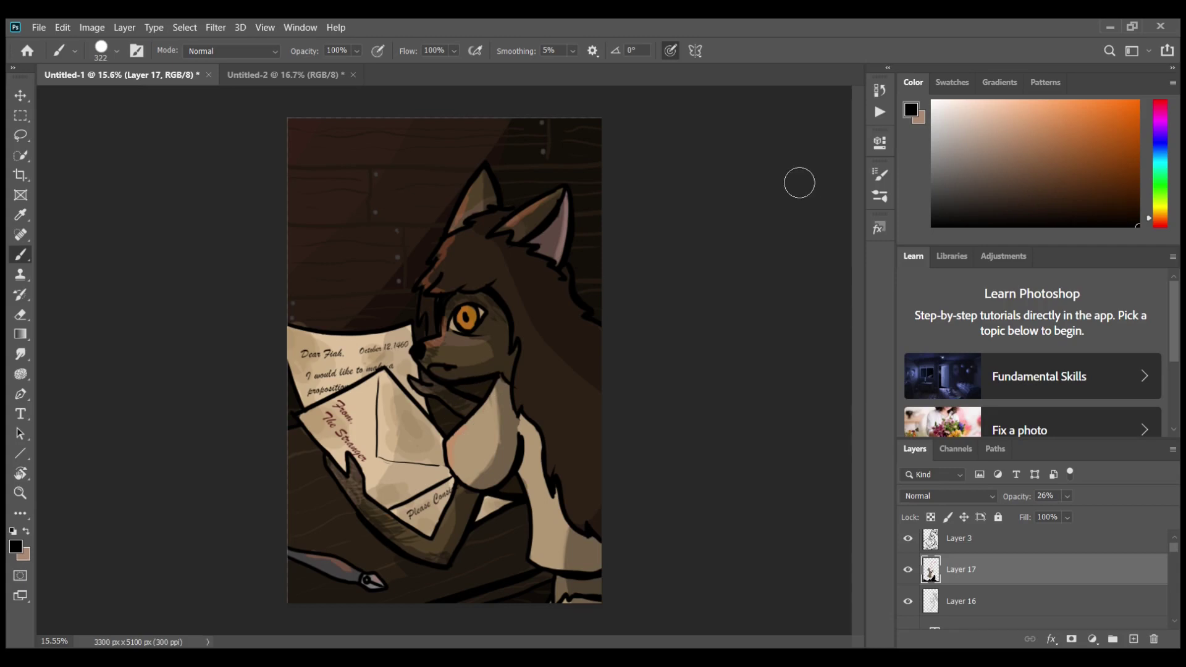
Step: Overlay the Layer 1 sketch above Layer 3 at 23% layer opacity and erase its stray marks on the wall
scroll(1032, 581, down, 3)
mouse_move(964, 602)
mouse_down()
mouse_move(932, 568)
mouse_move(1006, 537)
mouse_up()
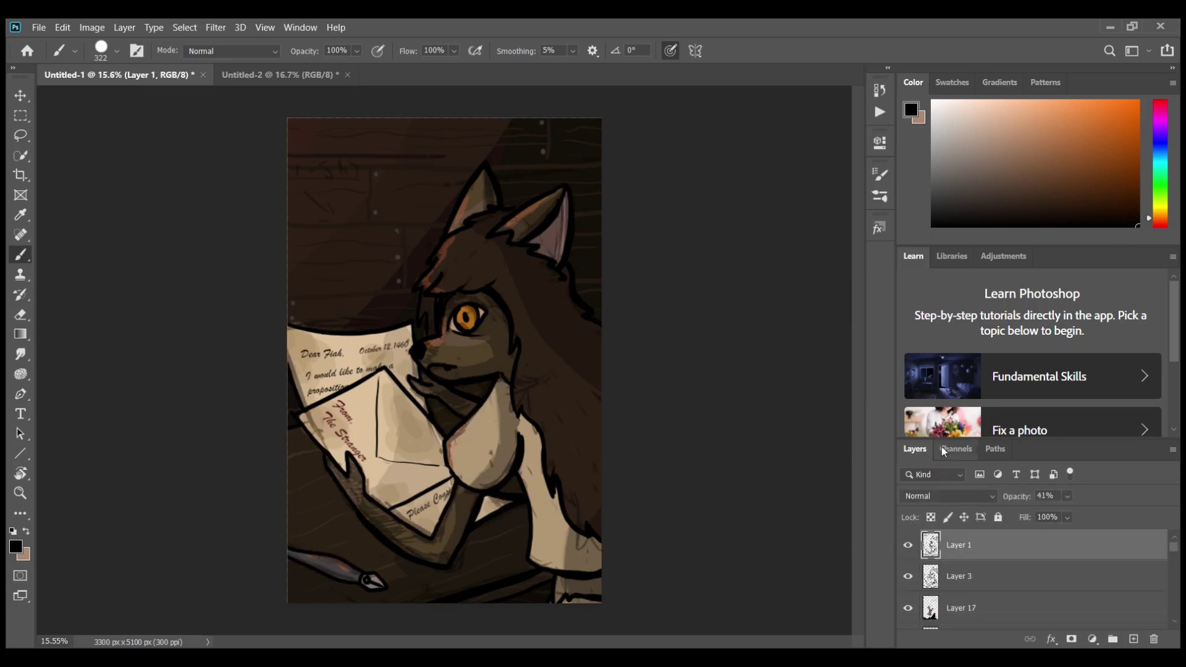
key(e)
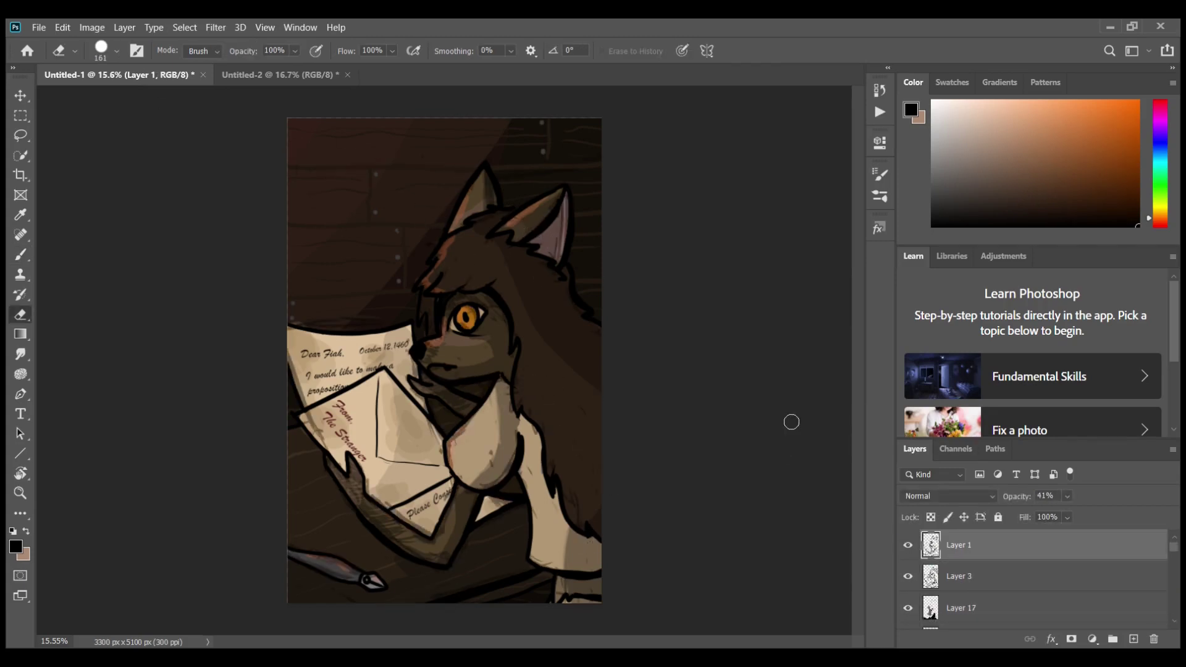
key(2)
key(3)
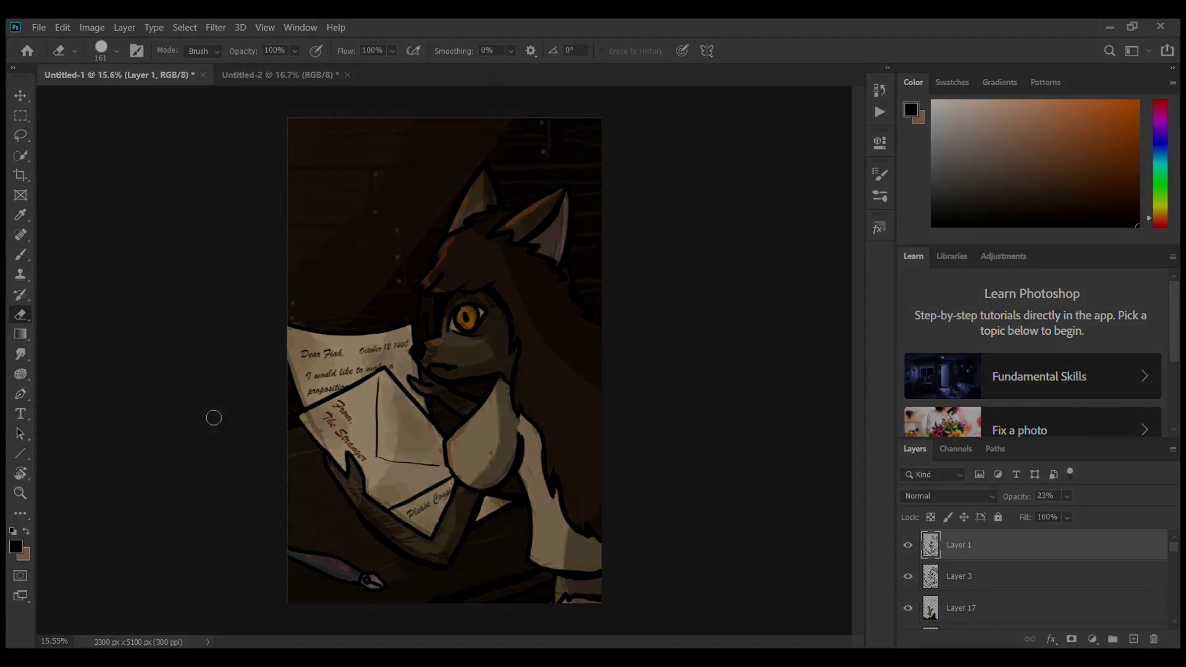